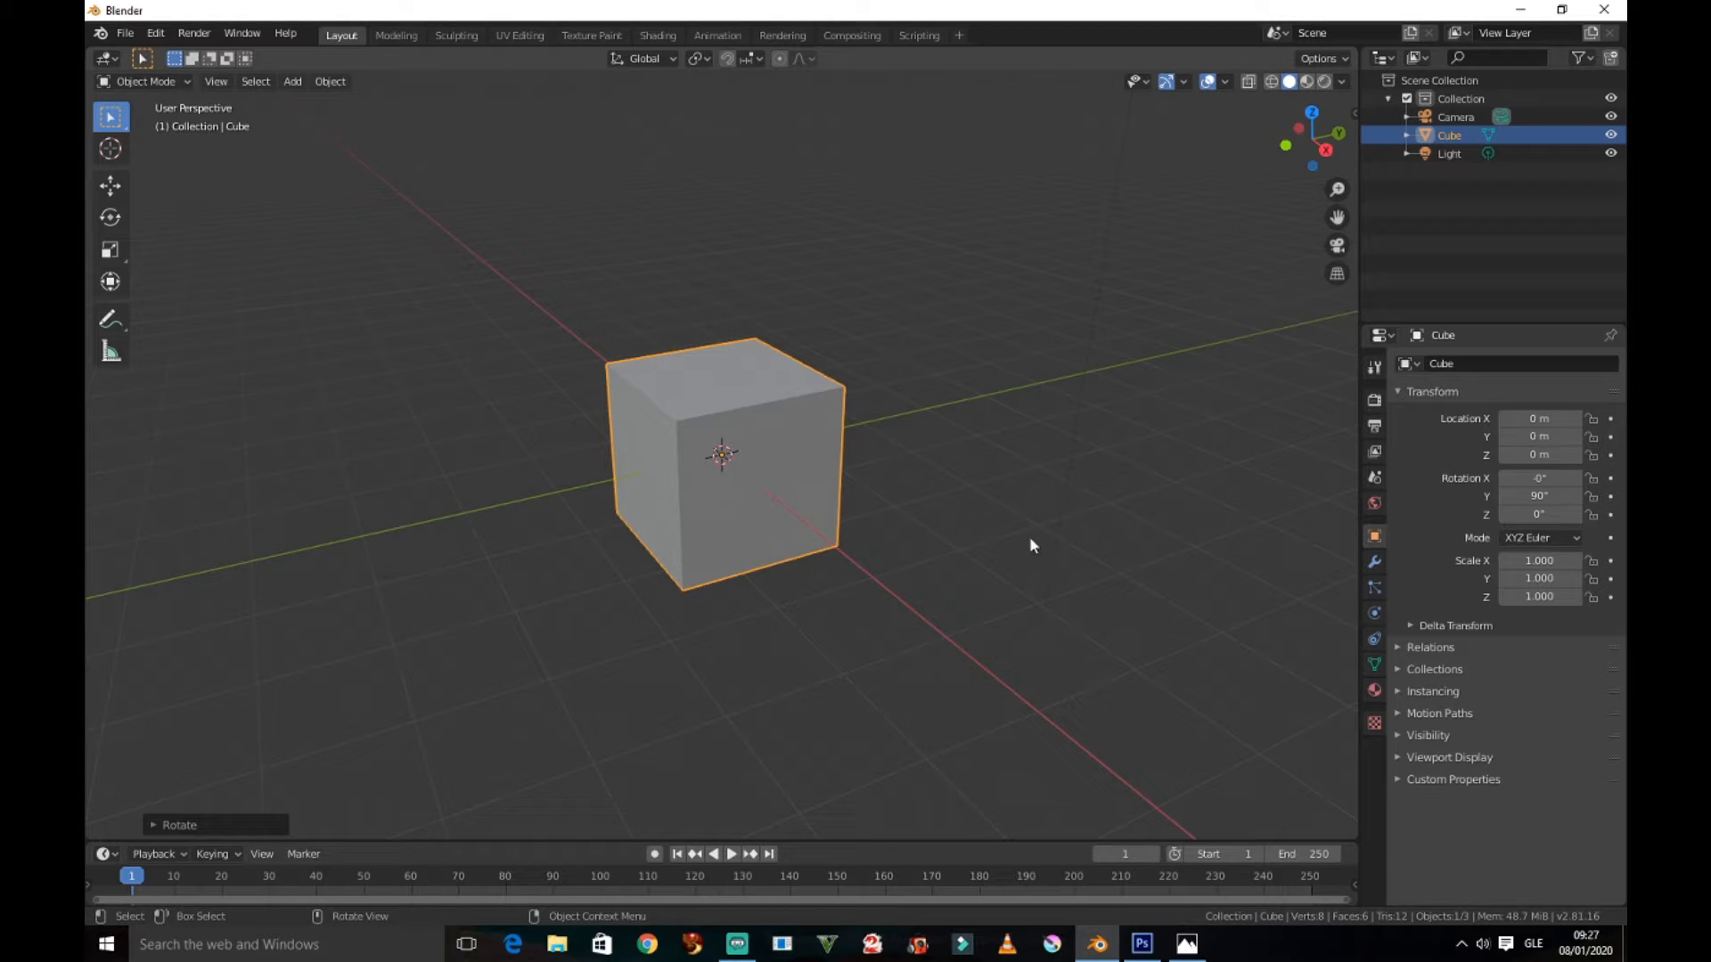
# View the Minecraft Col Map.png texture layout in the Photos viewer, and close it to return to Blender
pyautogui.click(1186, 944)
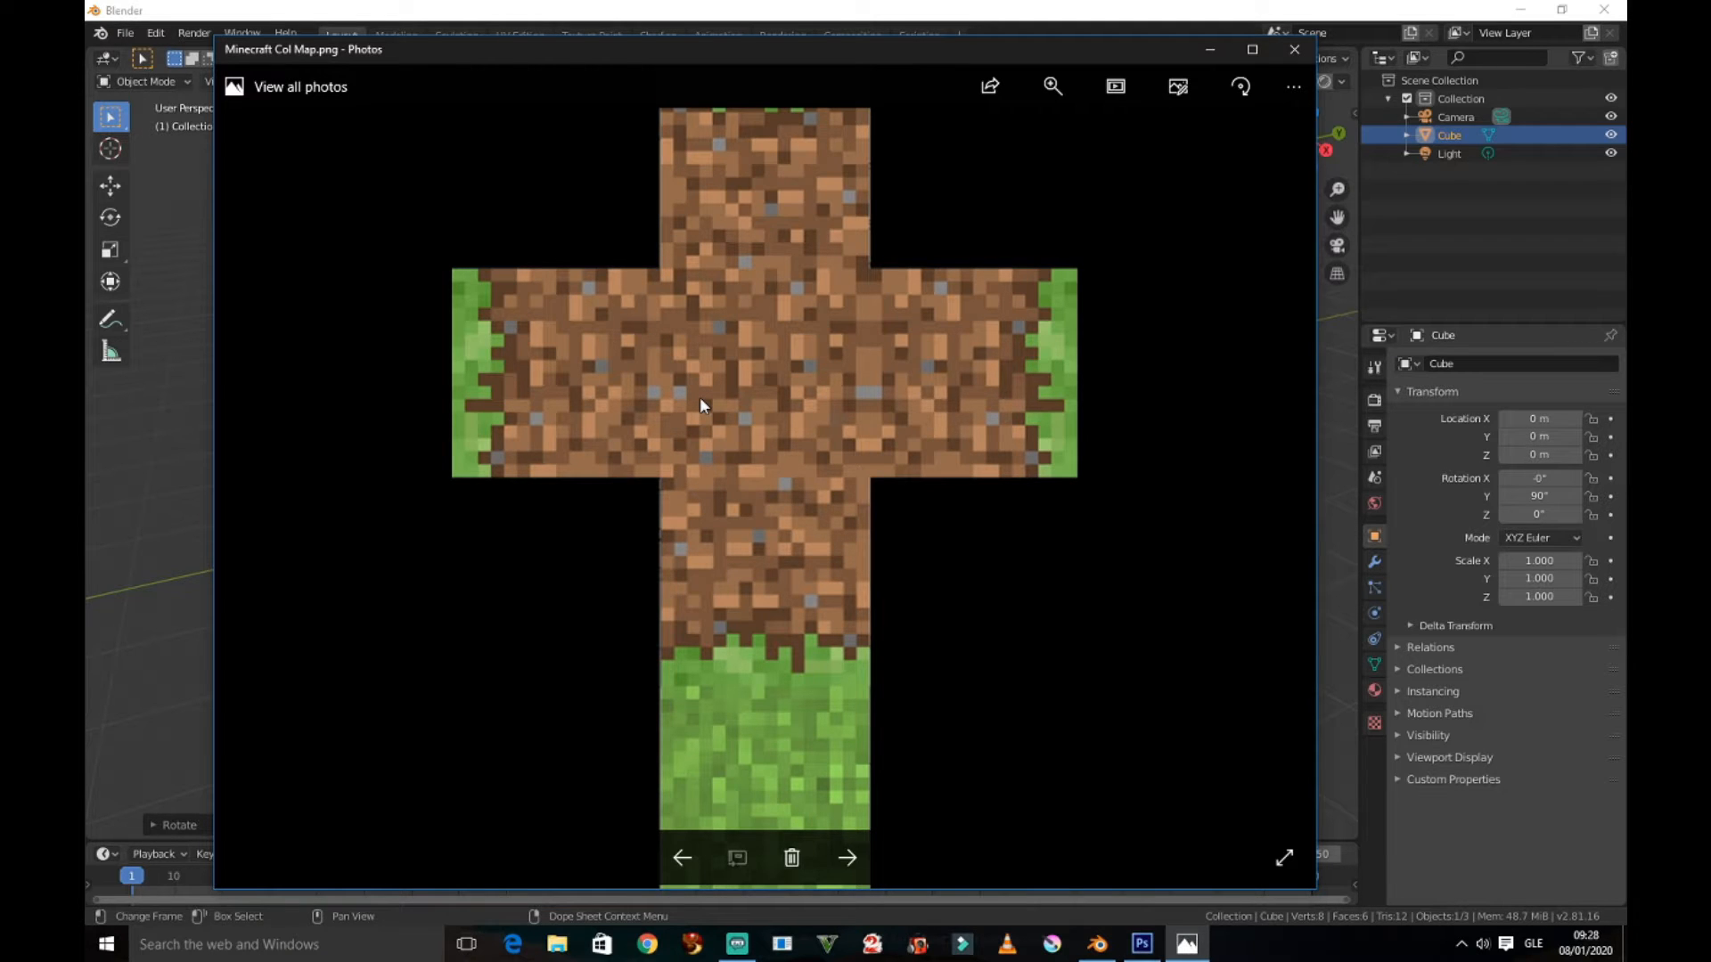
pyautogui.click(1295, 51)
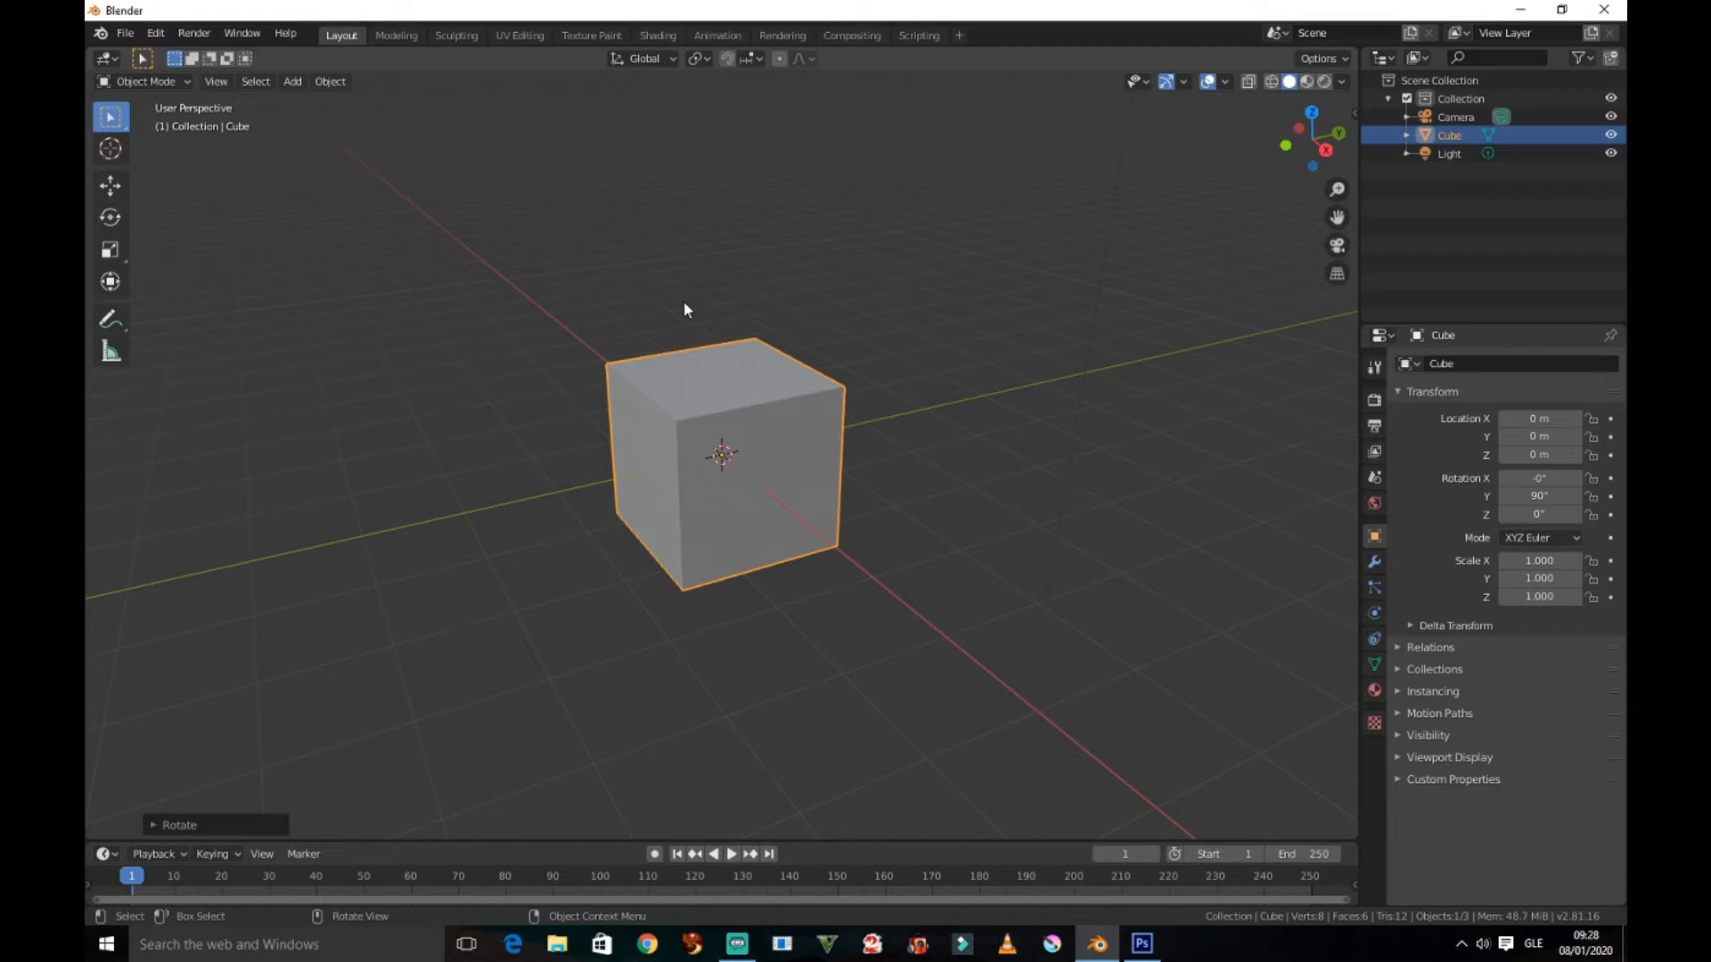
# Open the UV Editing workspace to show the cube's unwrapped UV layout beside the 3D cube
pyautogui.click(520, 35)
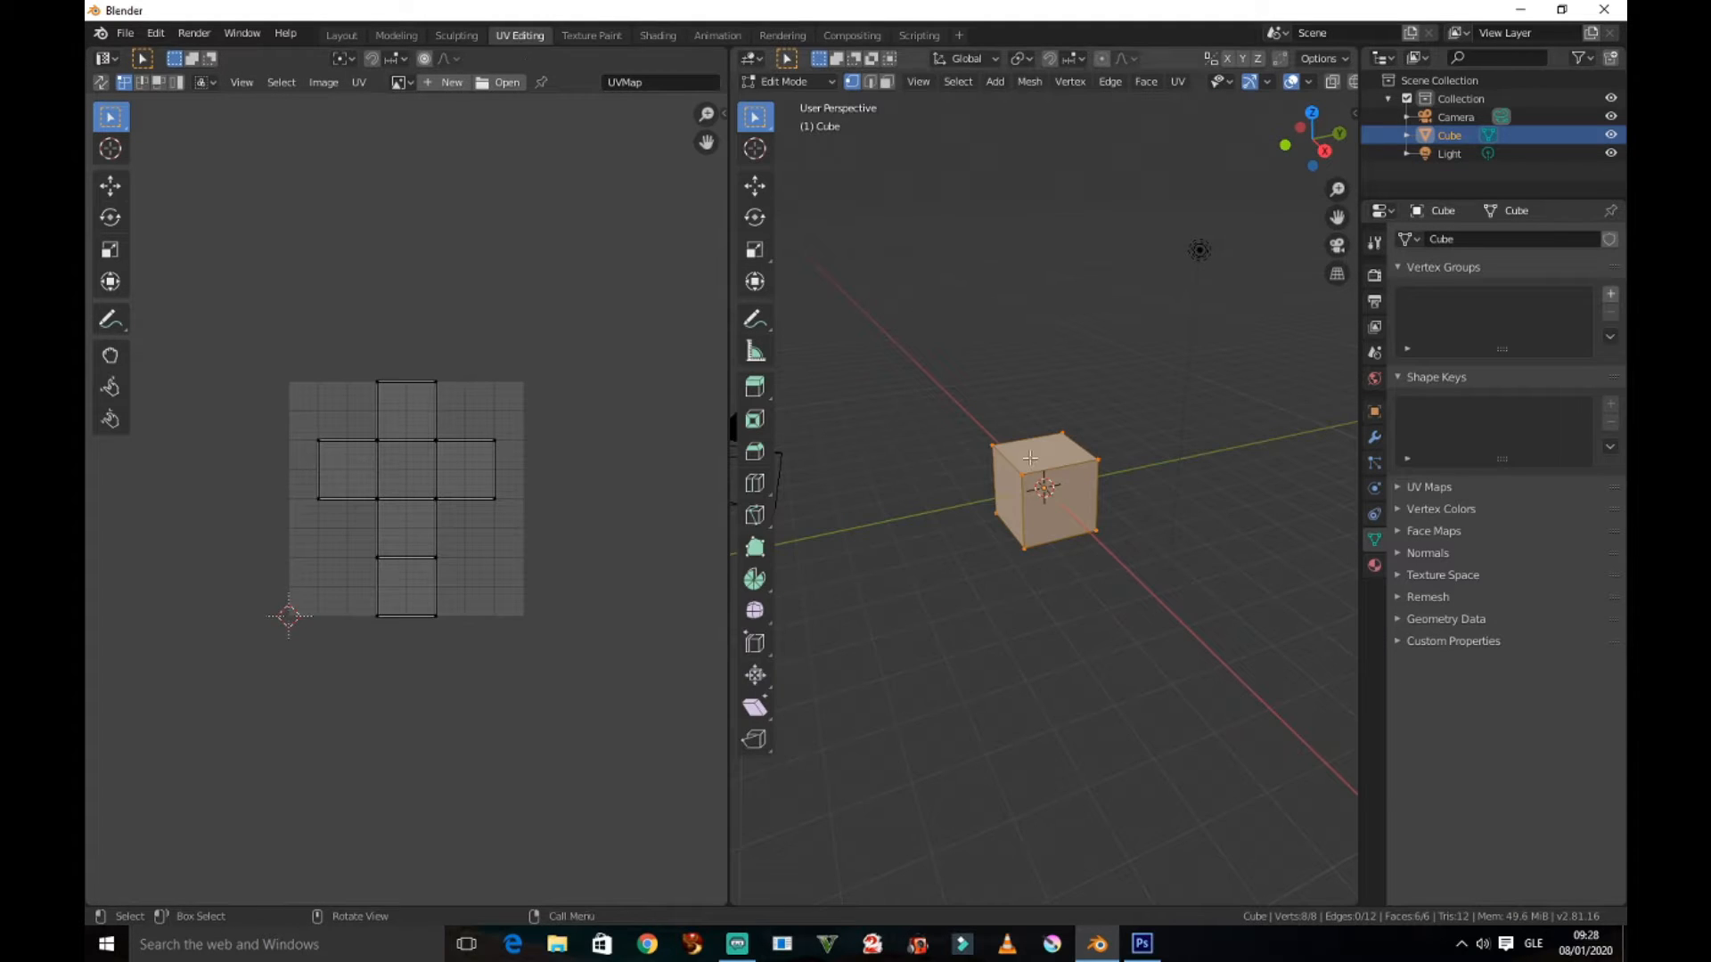
pyautogui.scroll(5, 838, 420)
pyautogui.scroll(1, 560, 455)
pyautogui.scroll(2, 561, 448)
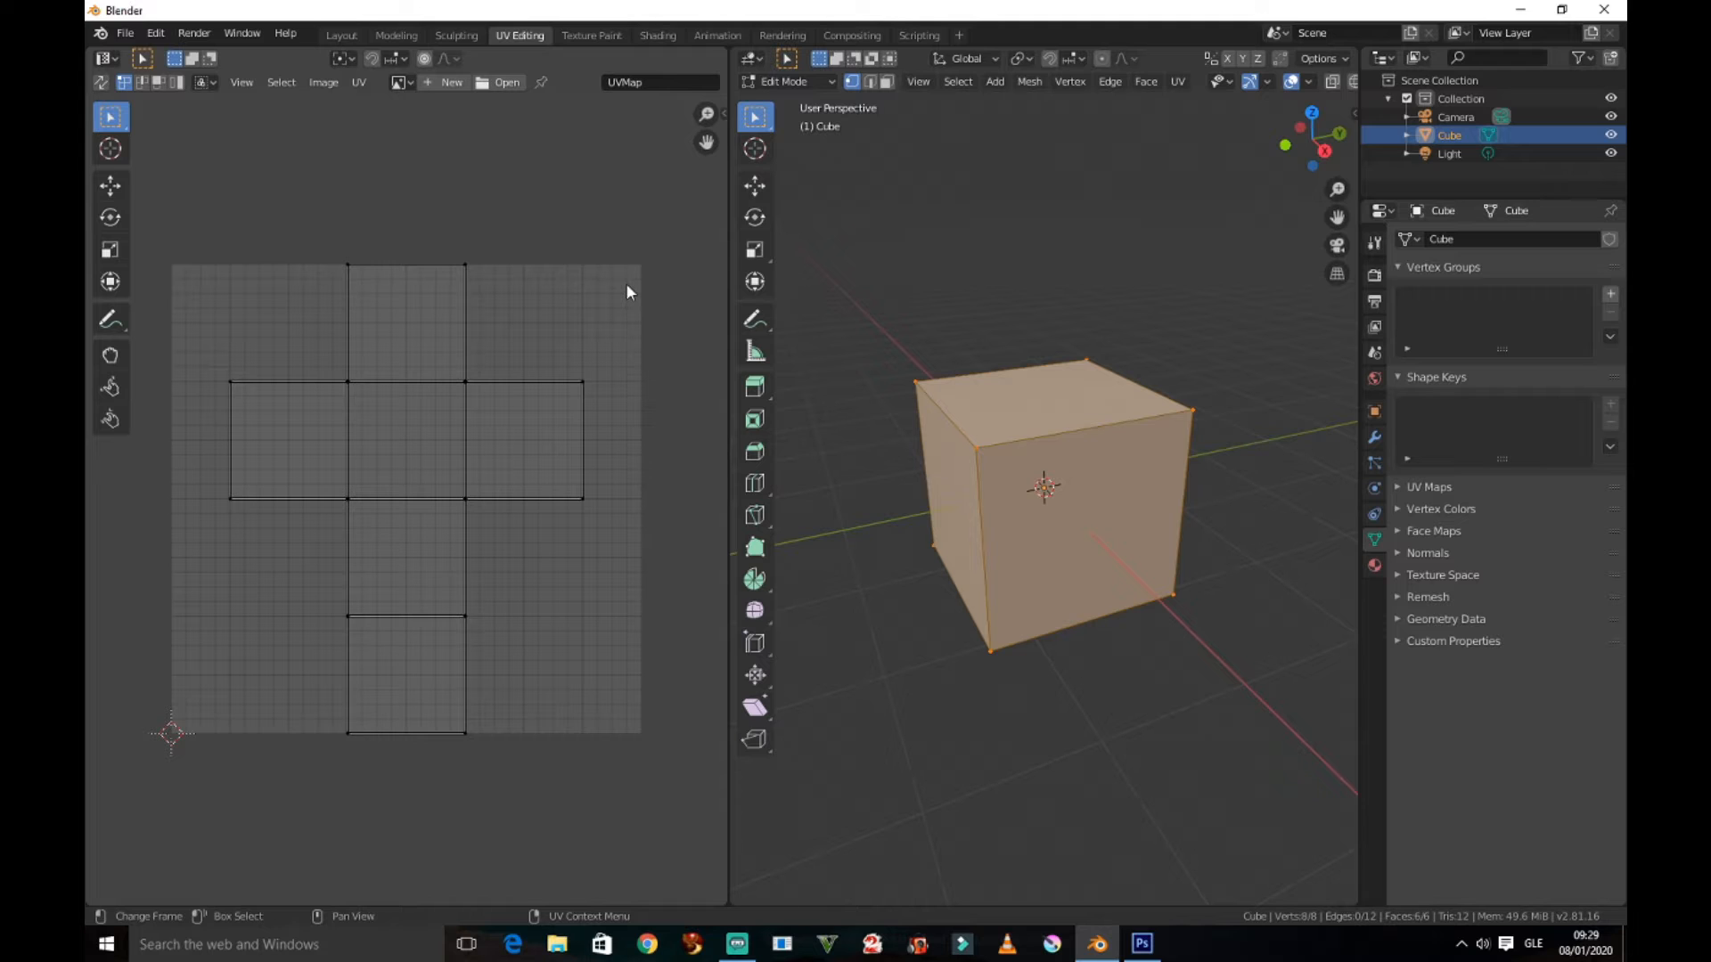
pyautogui.scroll(2, 353, 299)
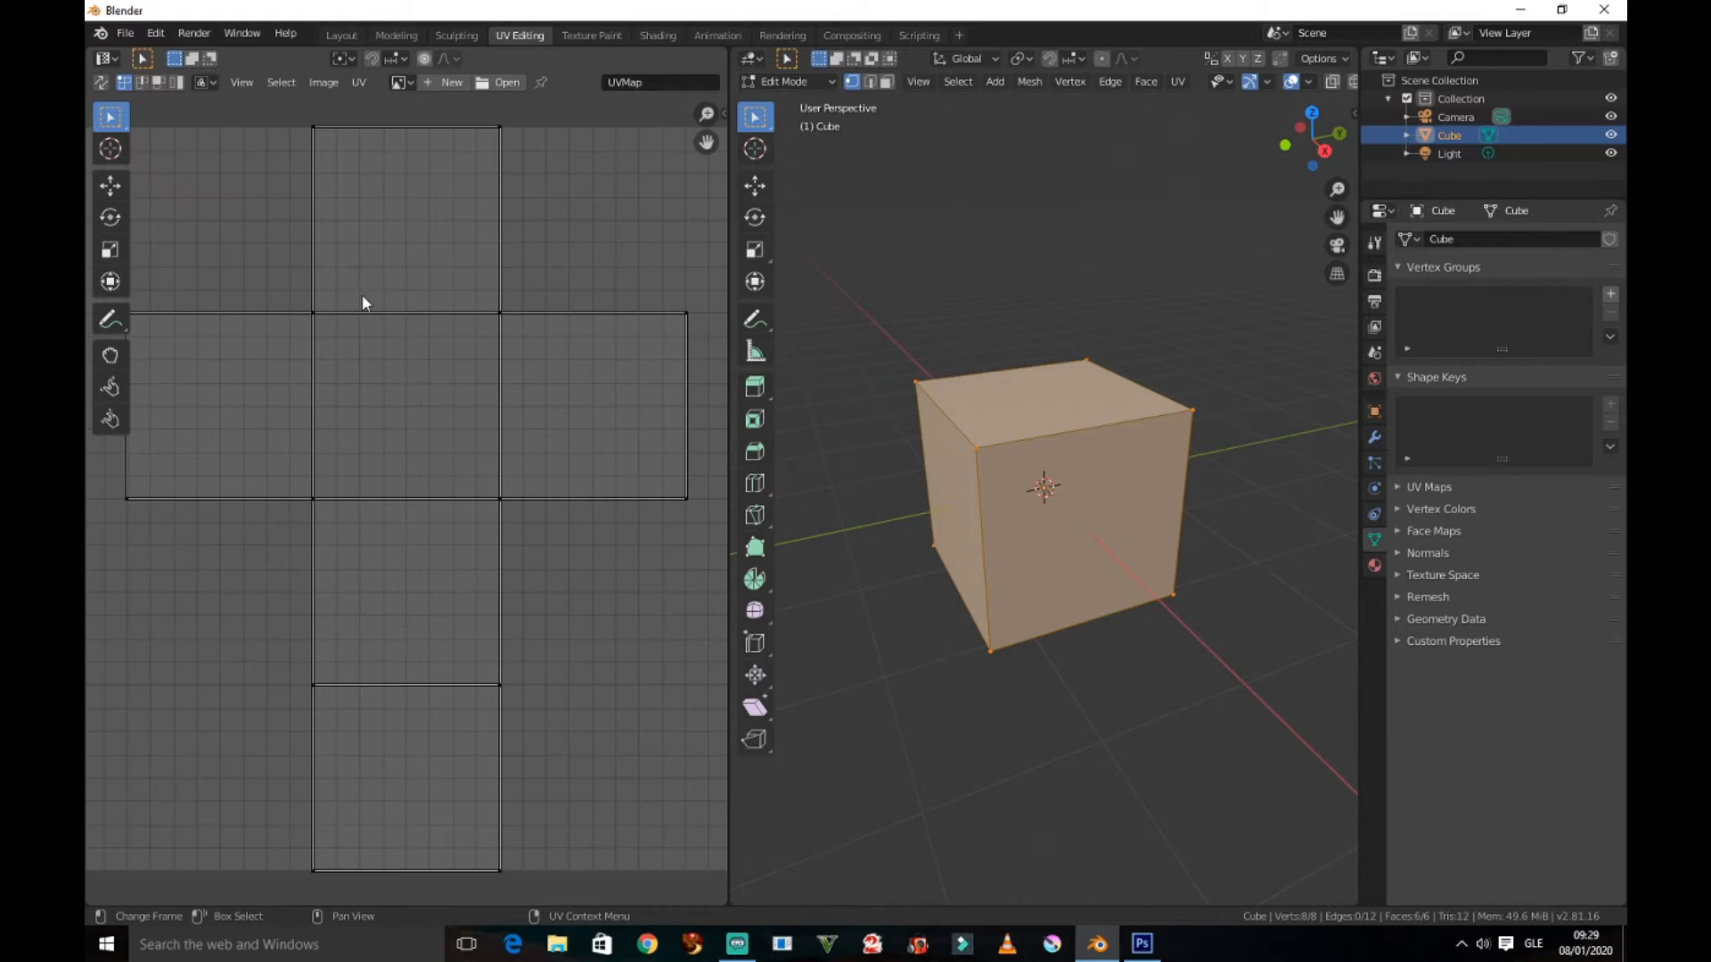
pyautogui.scroll(-1, 362, 296)
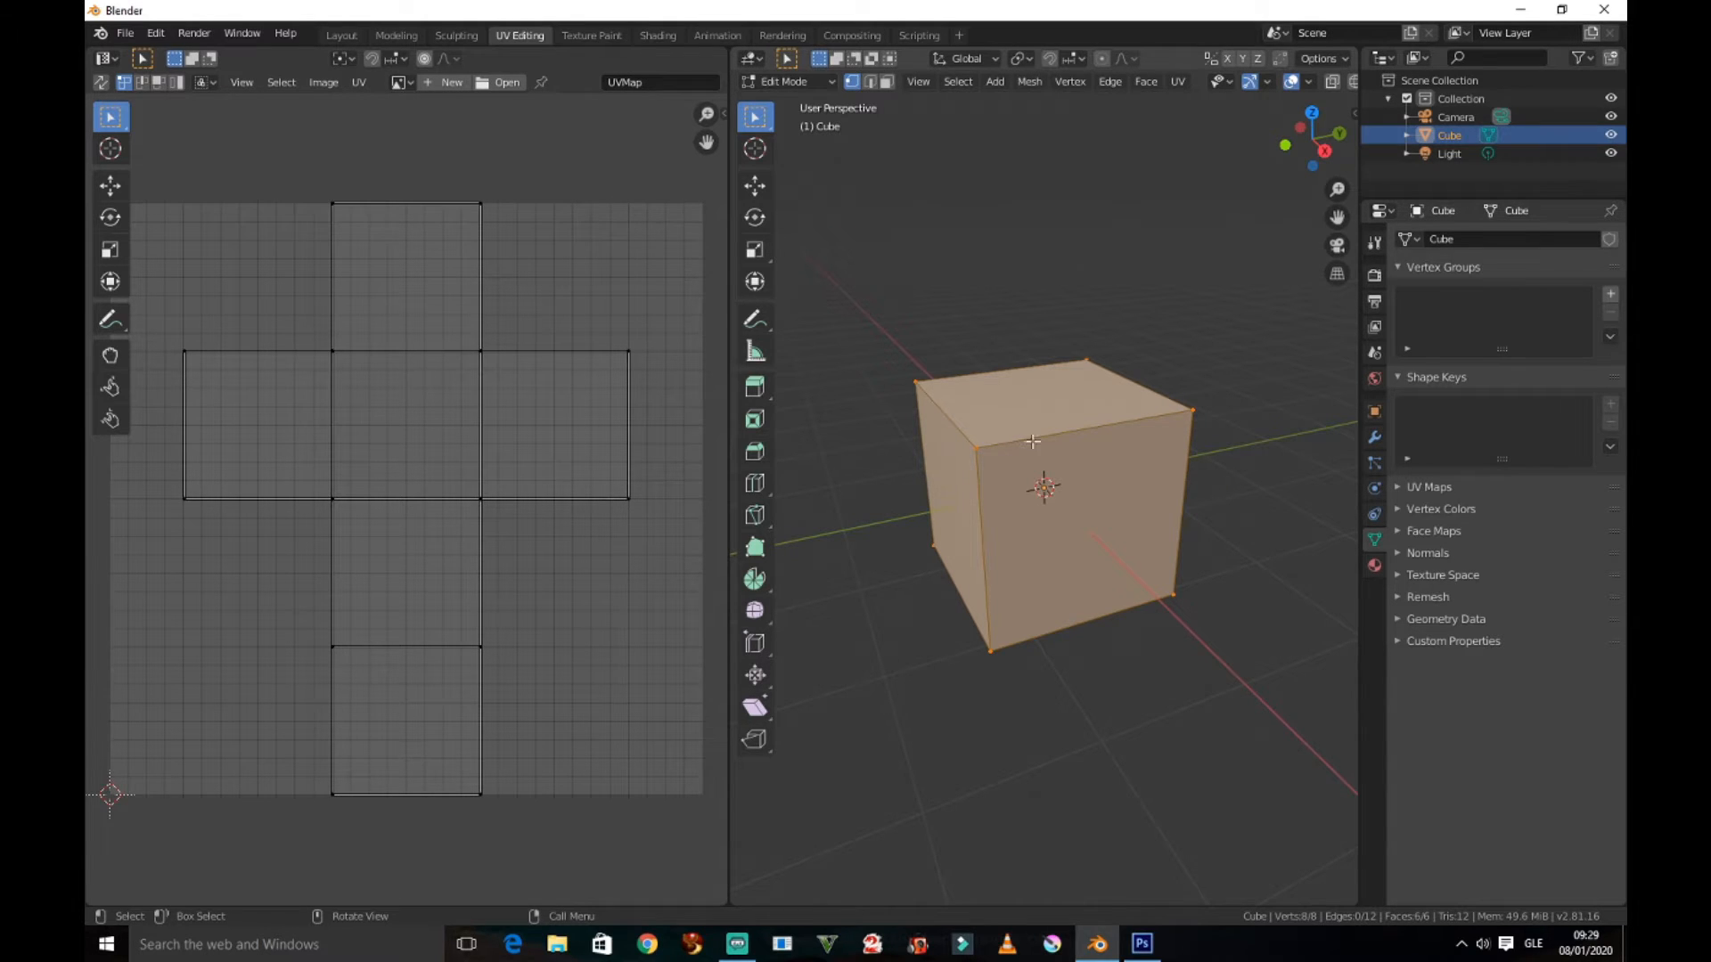
# Examine how the cube's faces, edges and corner vertices correspond to the cross-shaped UV layout
pyautogui.moveTo(1021, 446); pyautogui.dragTo(890, 432, button='middle')
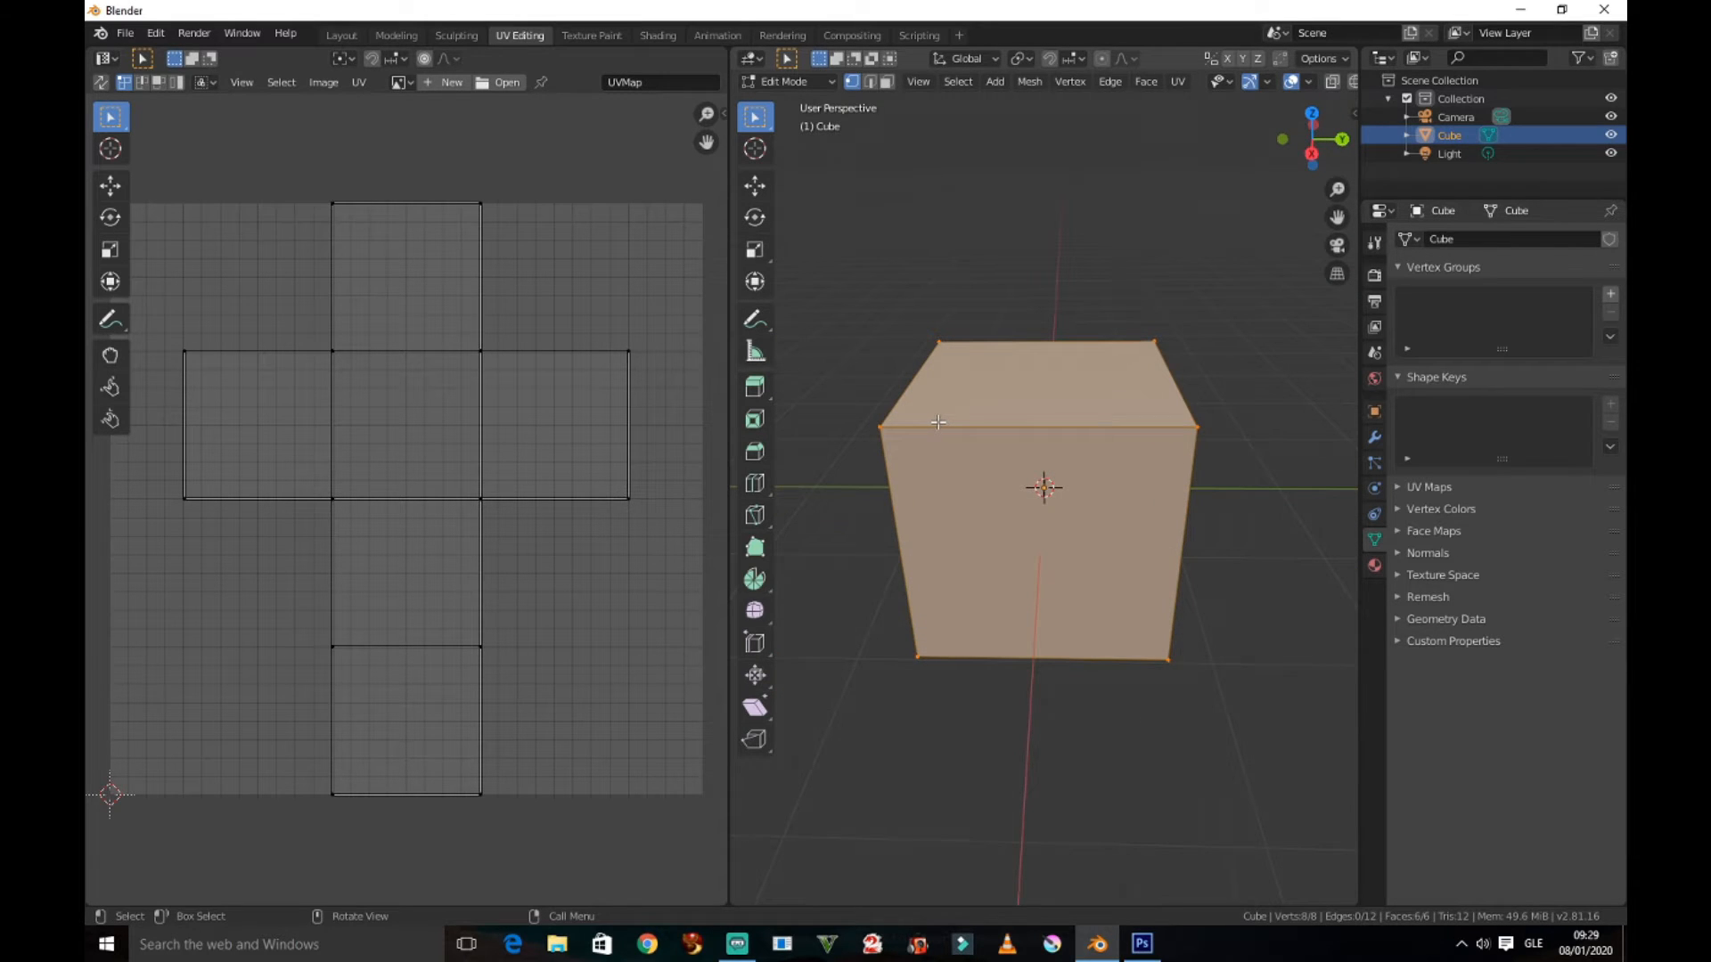
pyautogui.moveTo(938, 421); pyautogui.dragTo(872, 446, button='middle')
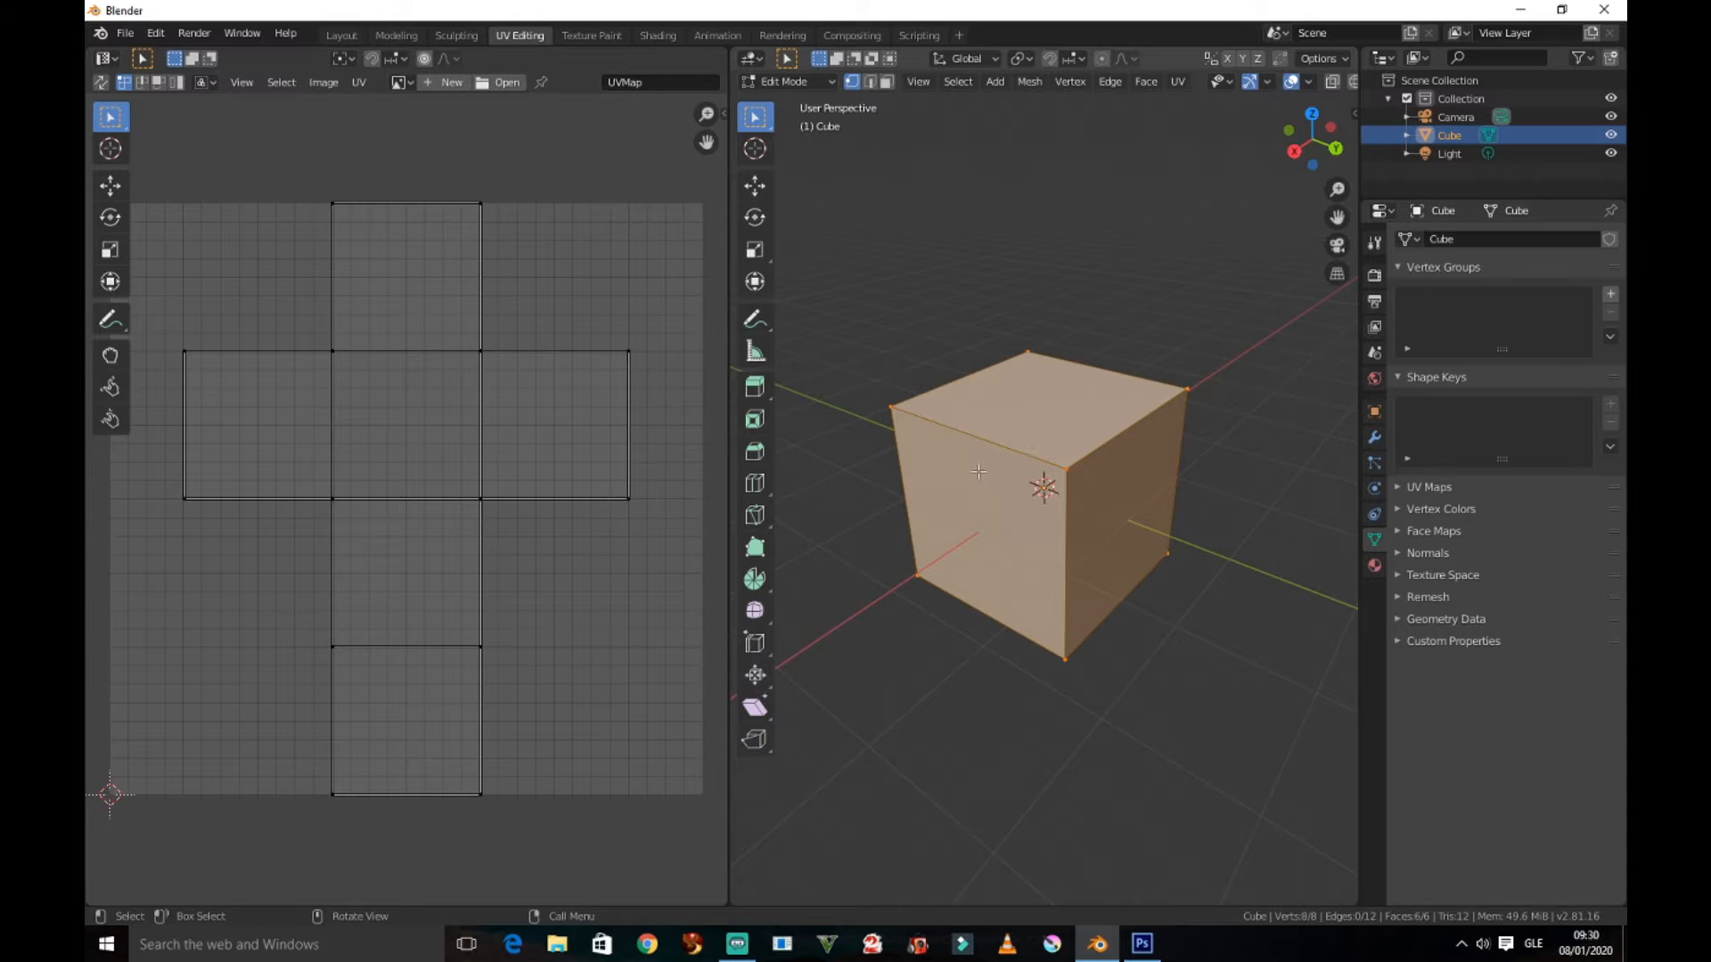
pyautogui.moveTo(978, 473); pyautogui.dragTo(1056, 501, button='middle')
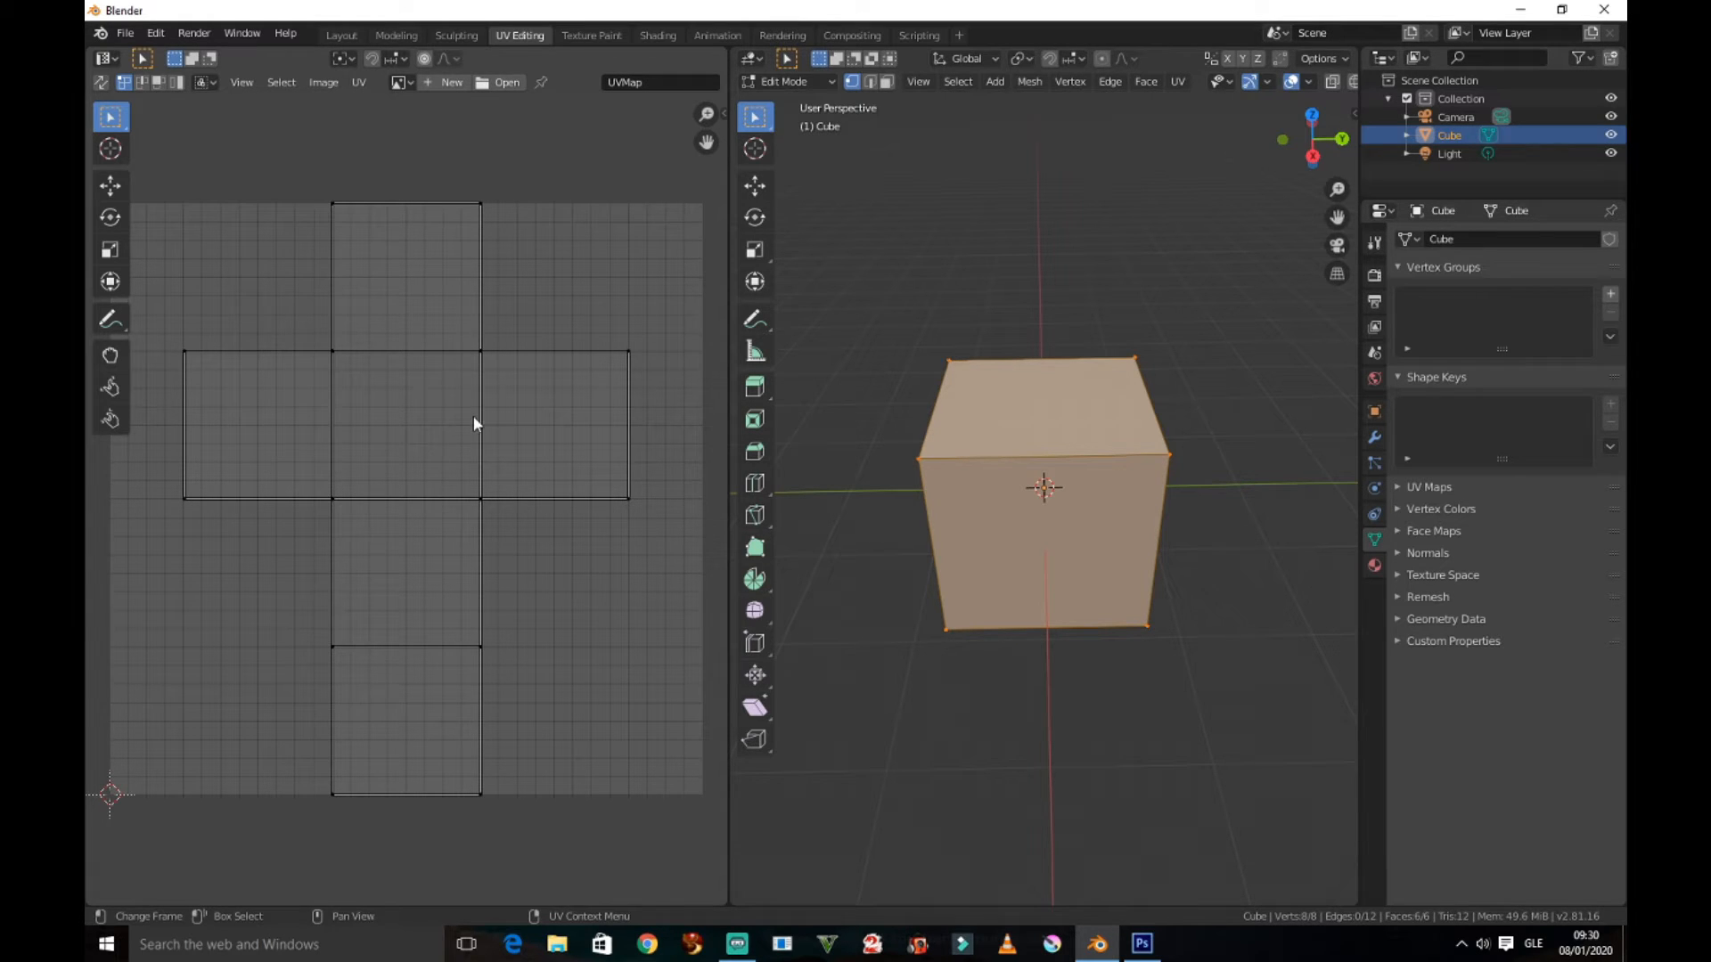
pyautogui.scroll(5, 351, 356)
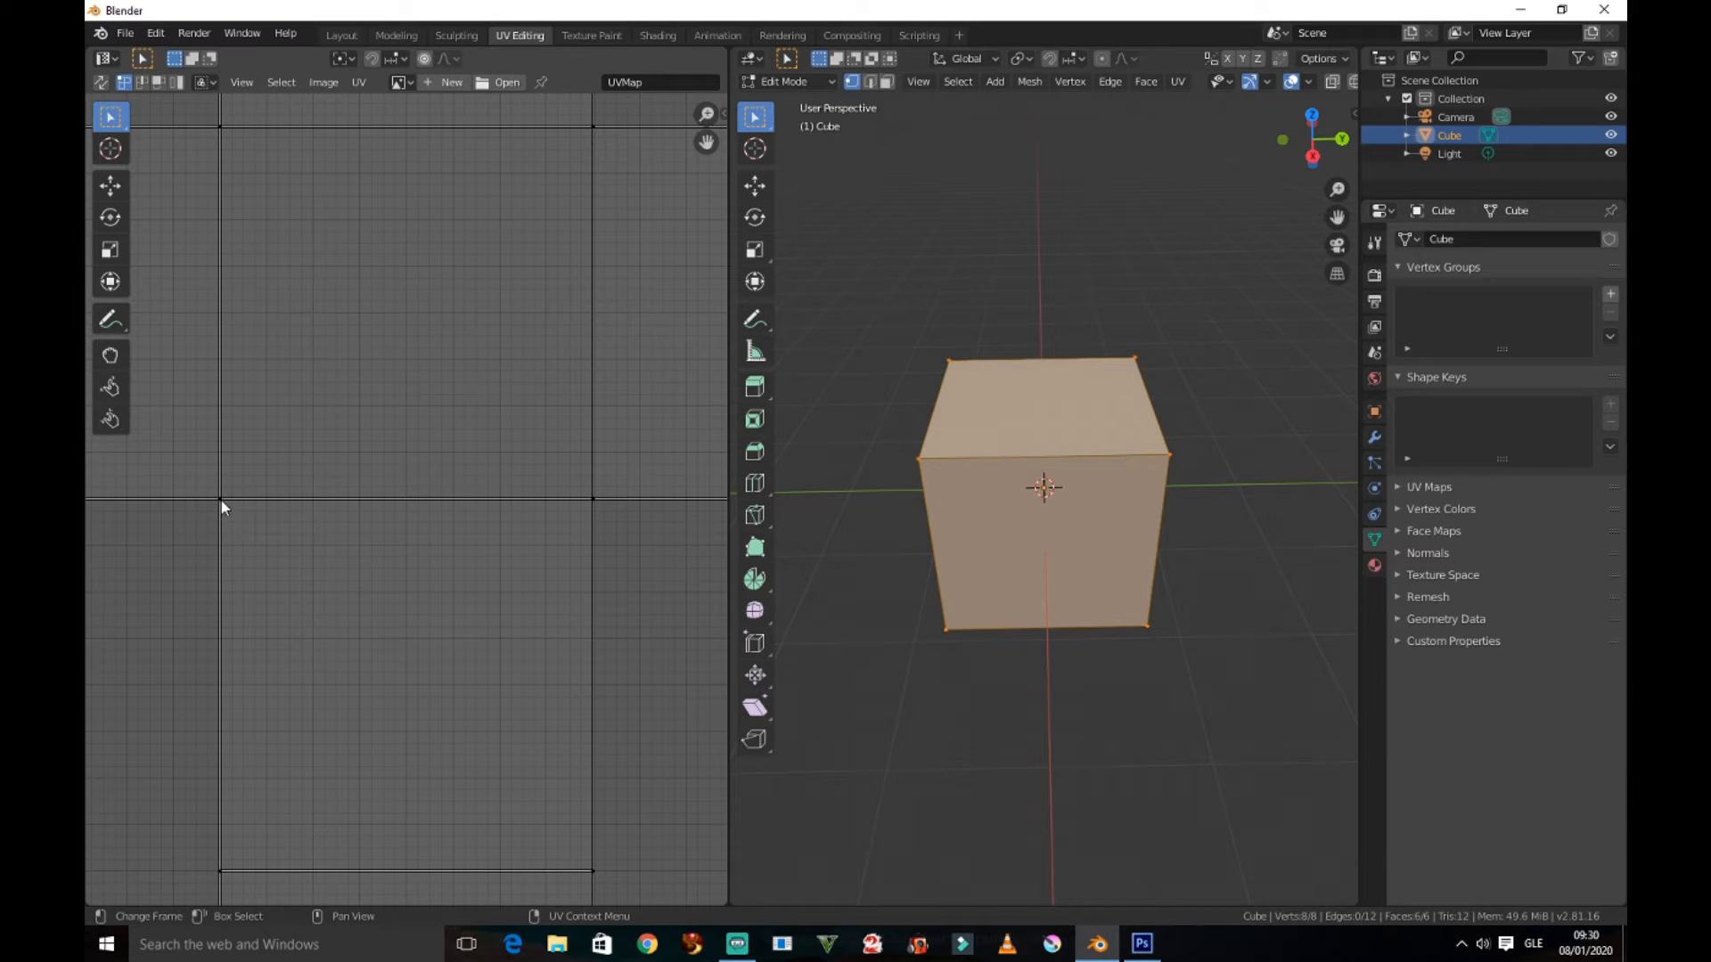
pyautogui.scroll(-5, 241, 464)
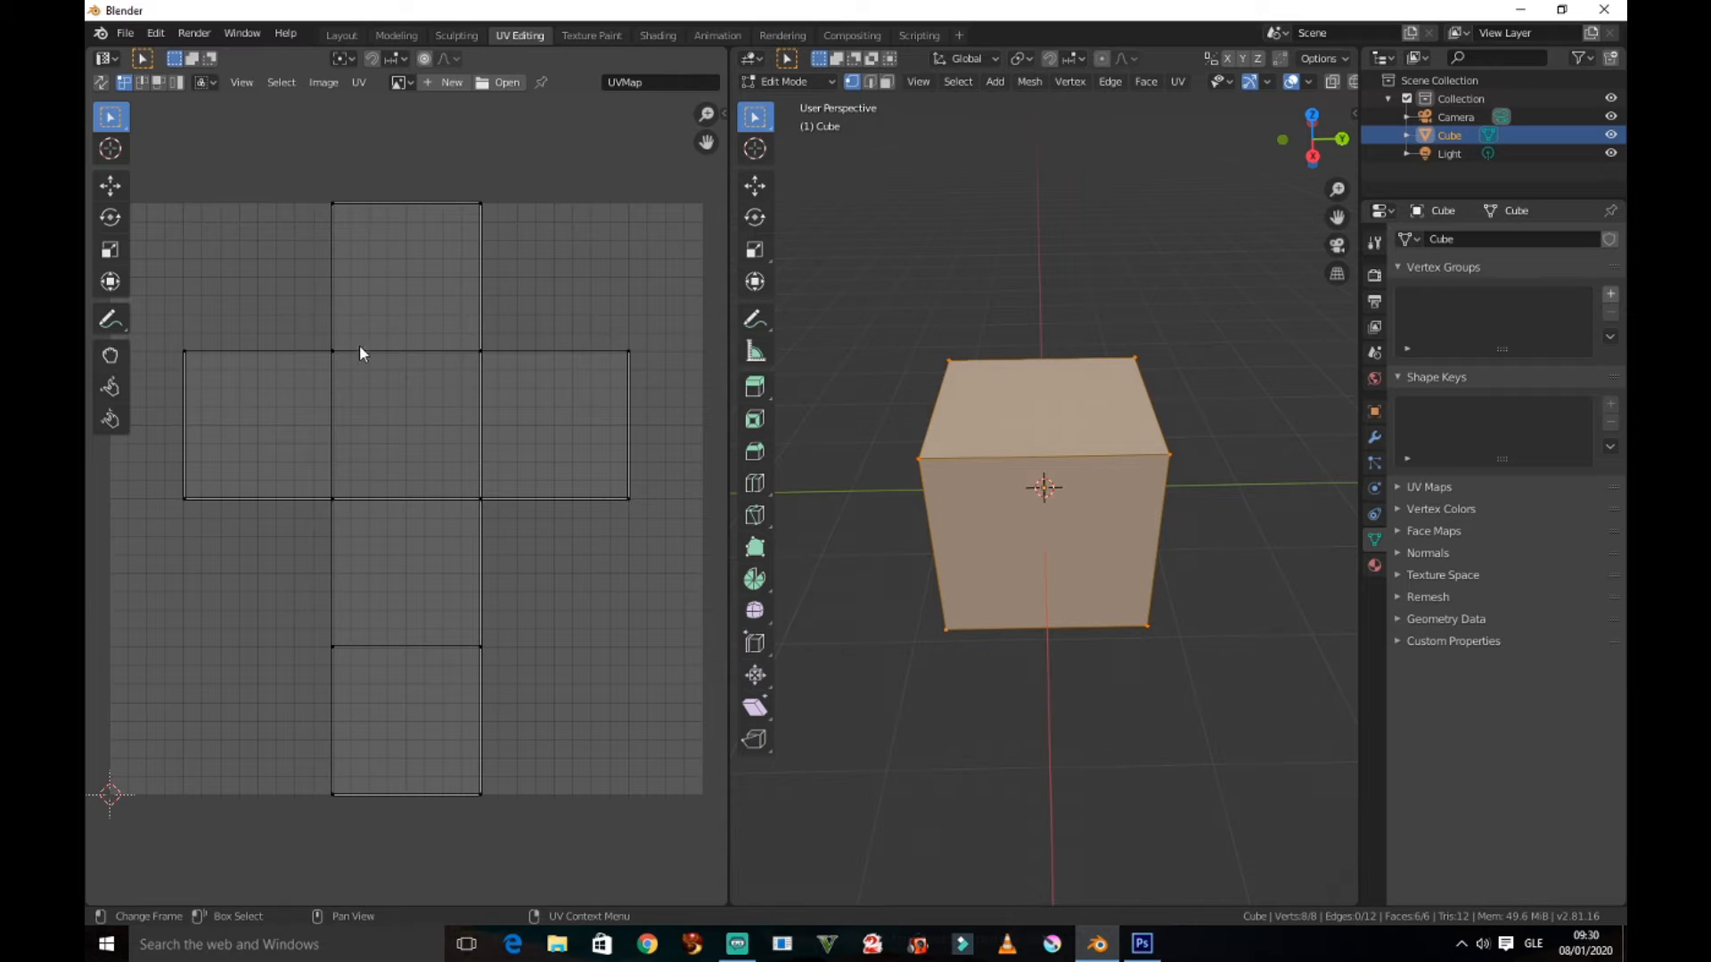
pyautogui.click(331, 205)
pyautogui.scroll(1, 275, 359)
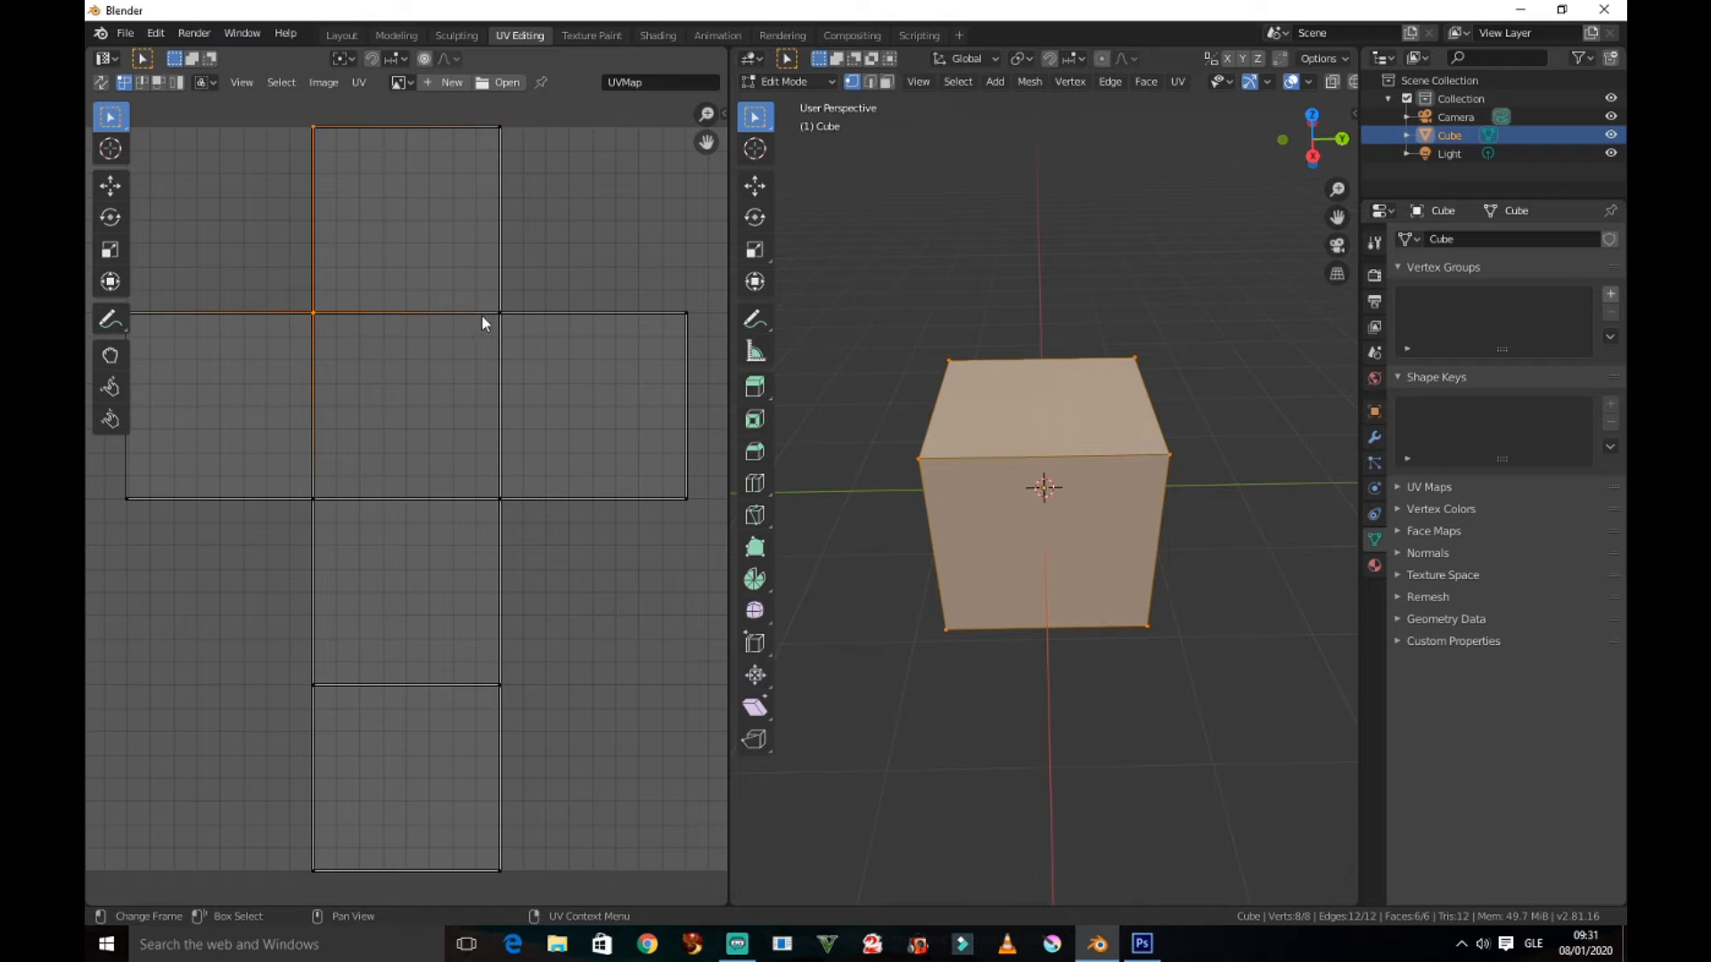
pyautogui.scroll(-1, 248, 328)
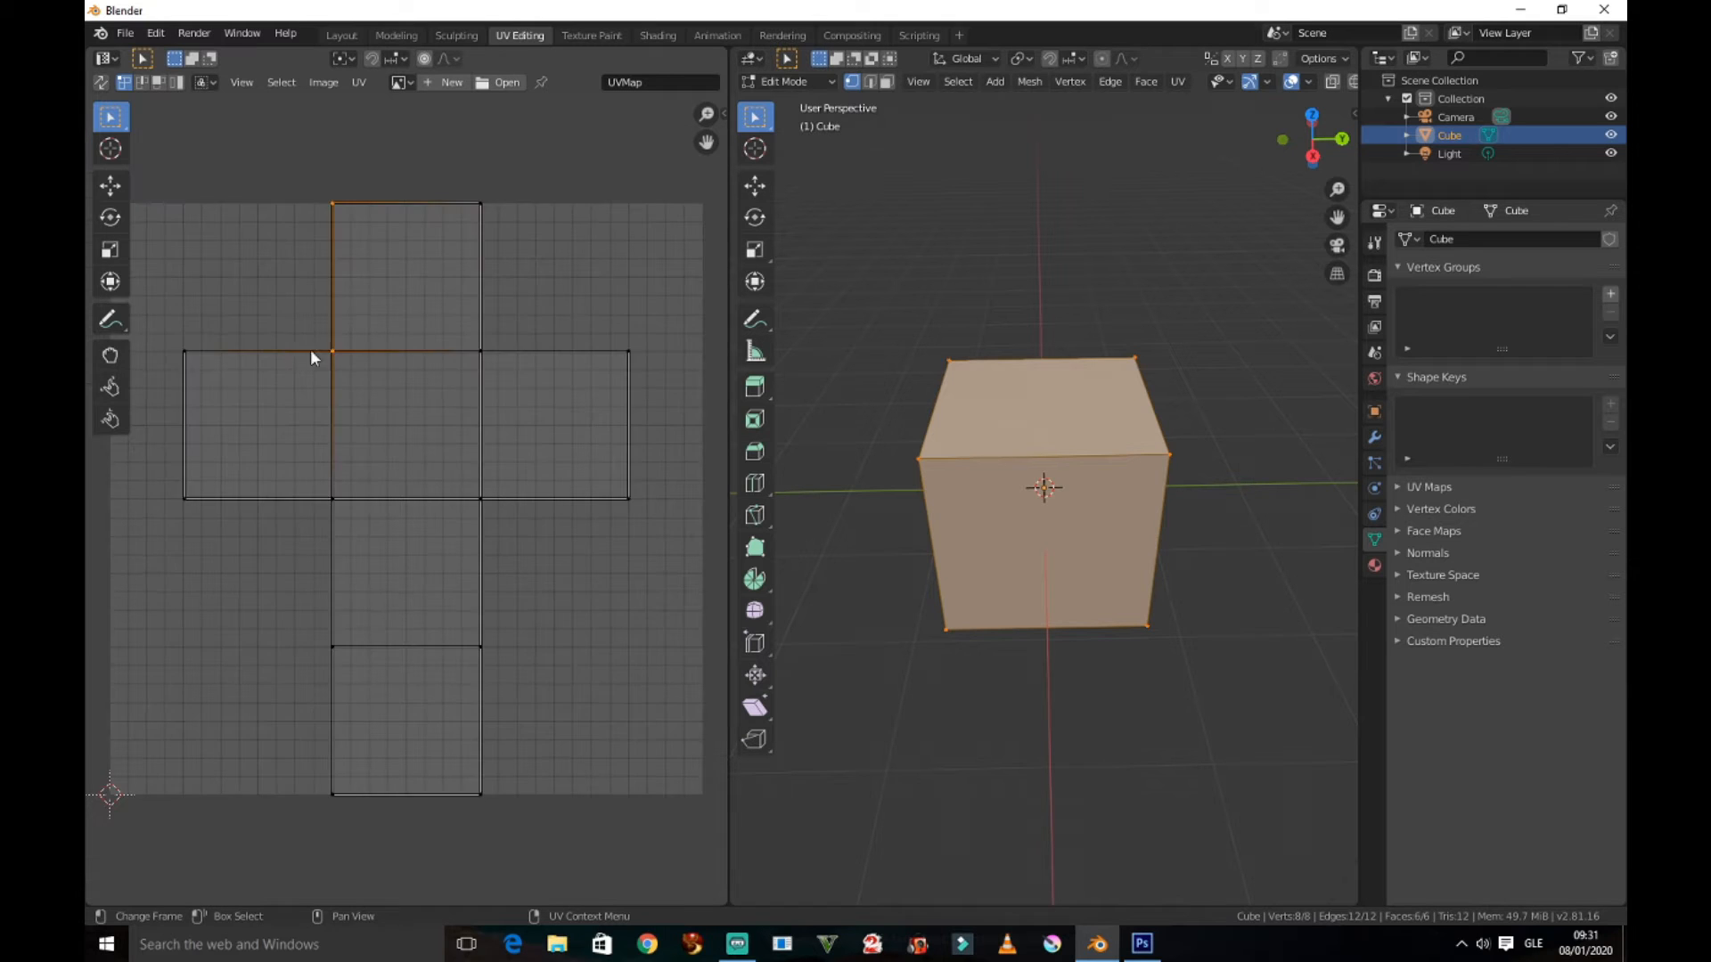
pyautogui.moveTo(347, 304); pyautogui.dragTo(394, 287, button='middle')
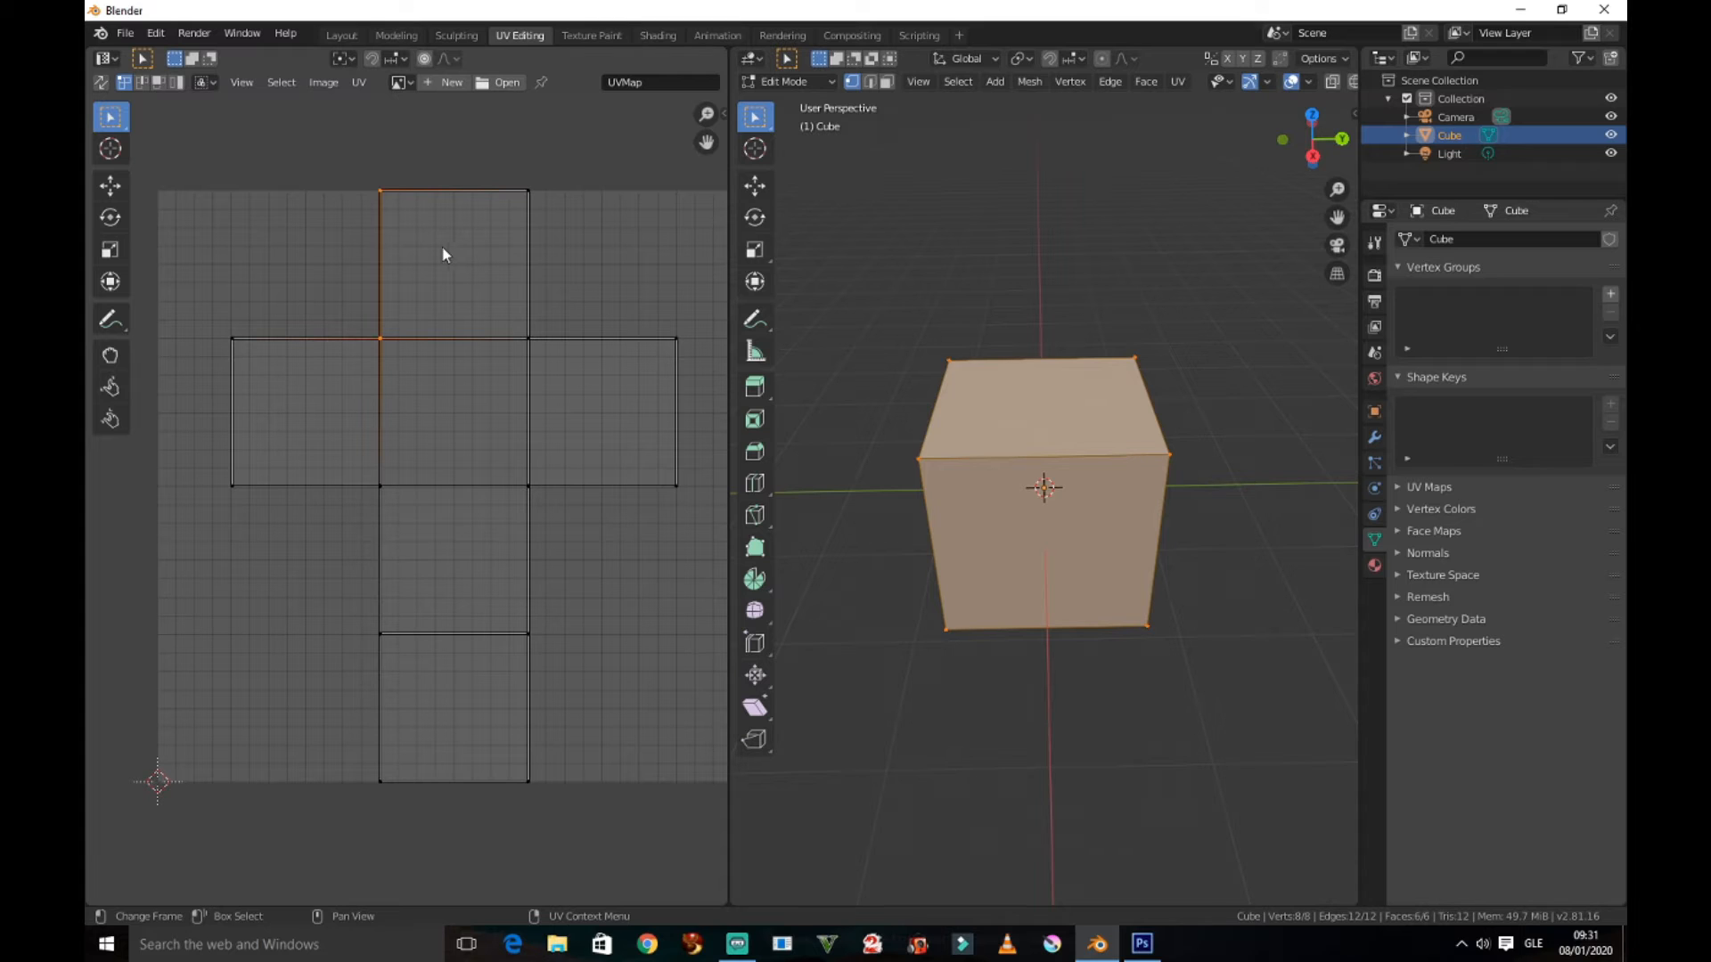
pyautogui.scroll(3, 377, 237)
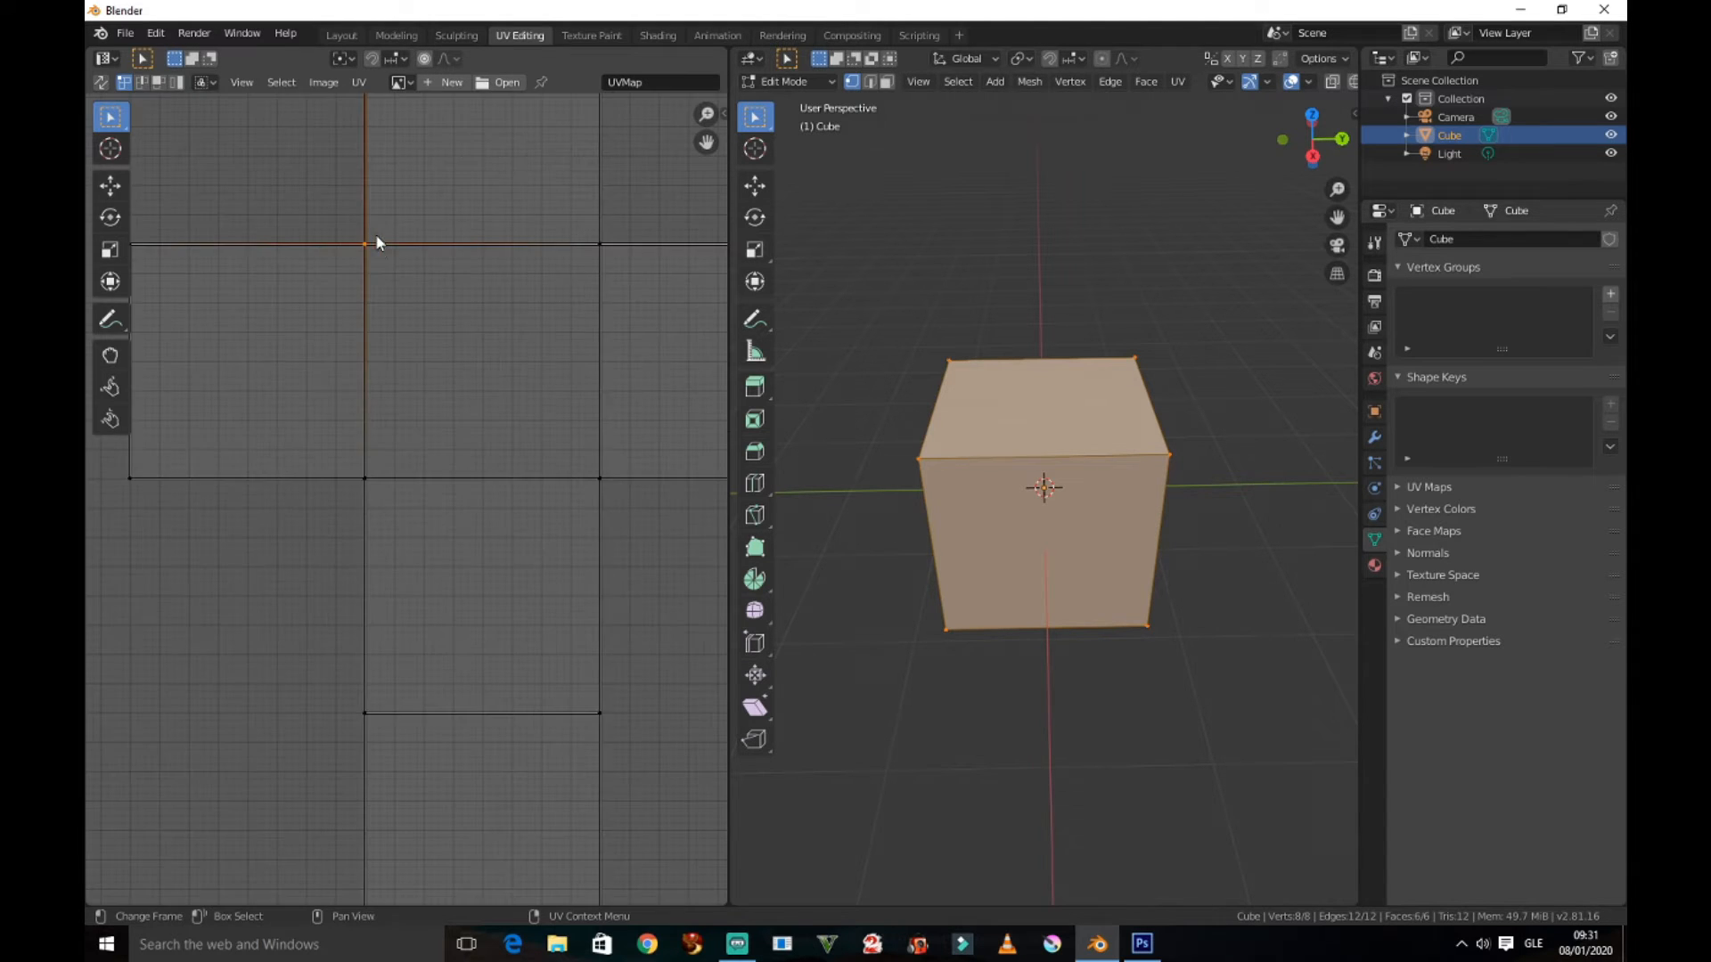
pyautogui.scroll(-2, 378, 243)
pyautogui.scroll(-1, 378, 243)
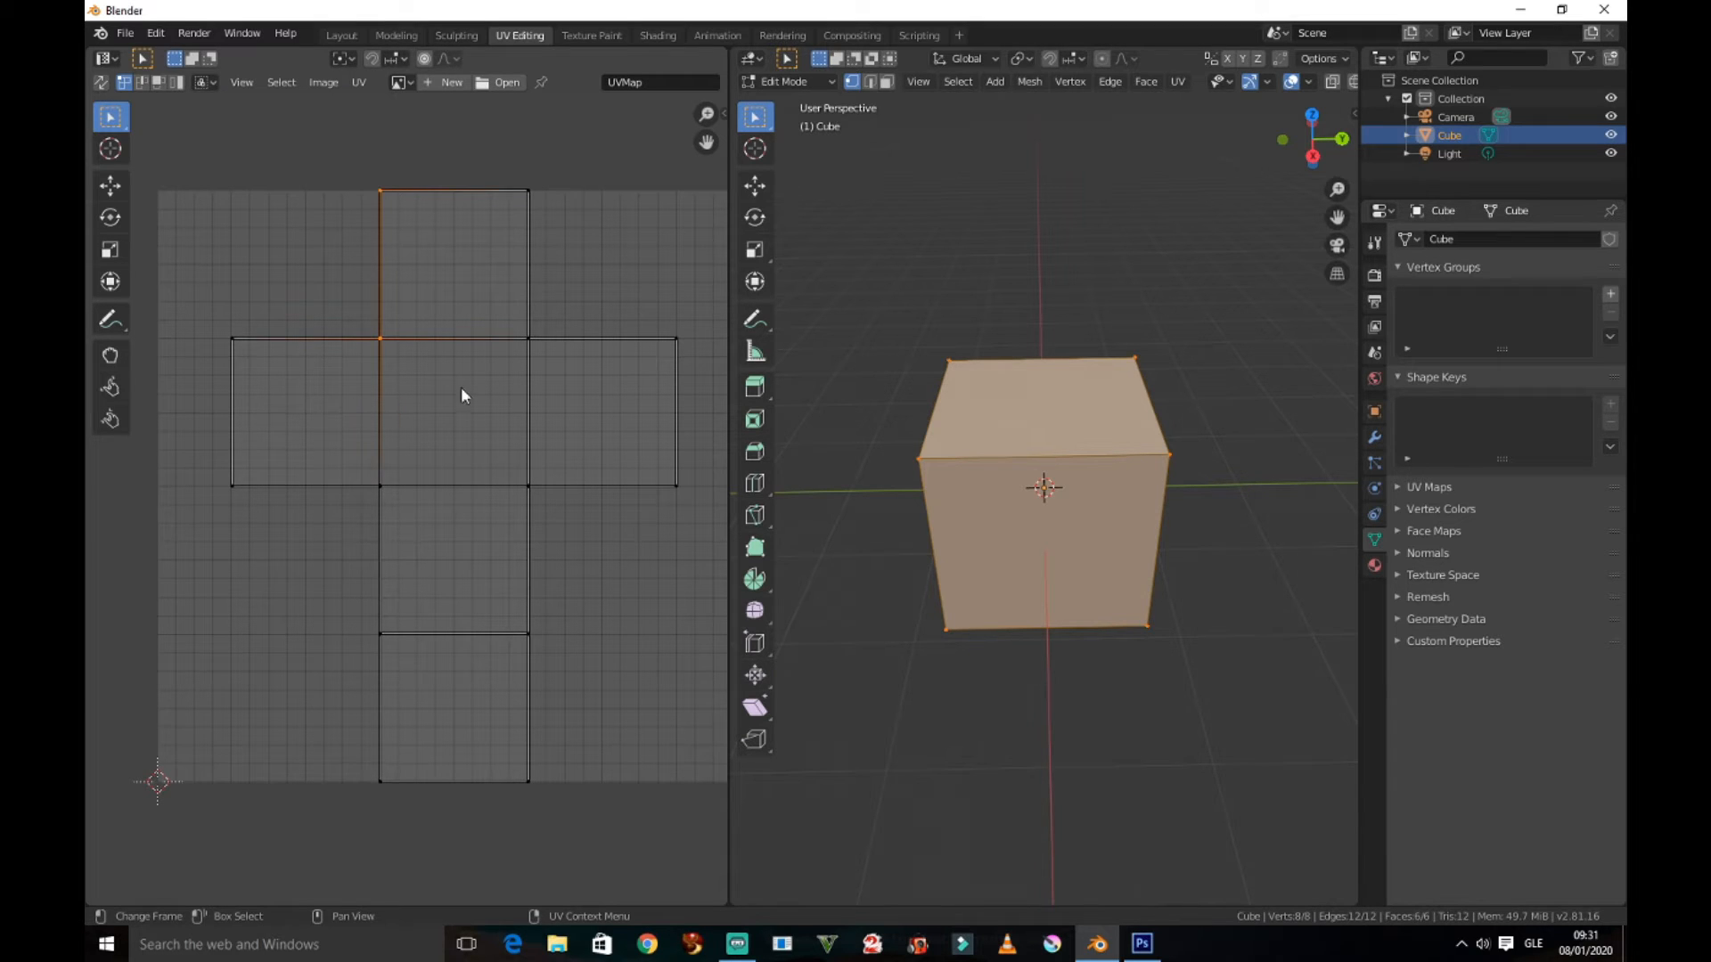
# Create a new 1024 by 1024 px image in the UV editor with Alpha off and UV Grid as generated type
pyautogui.click(444, 84)
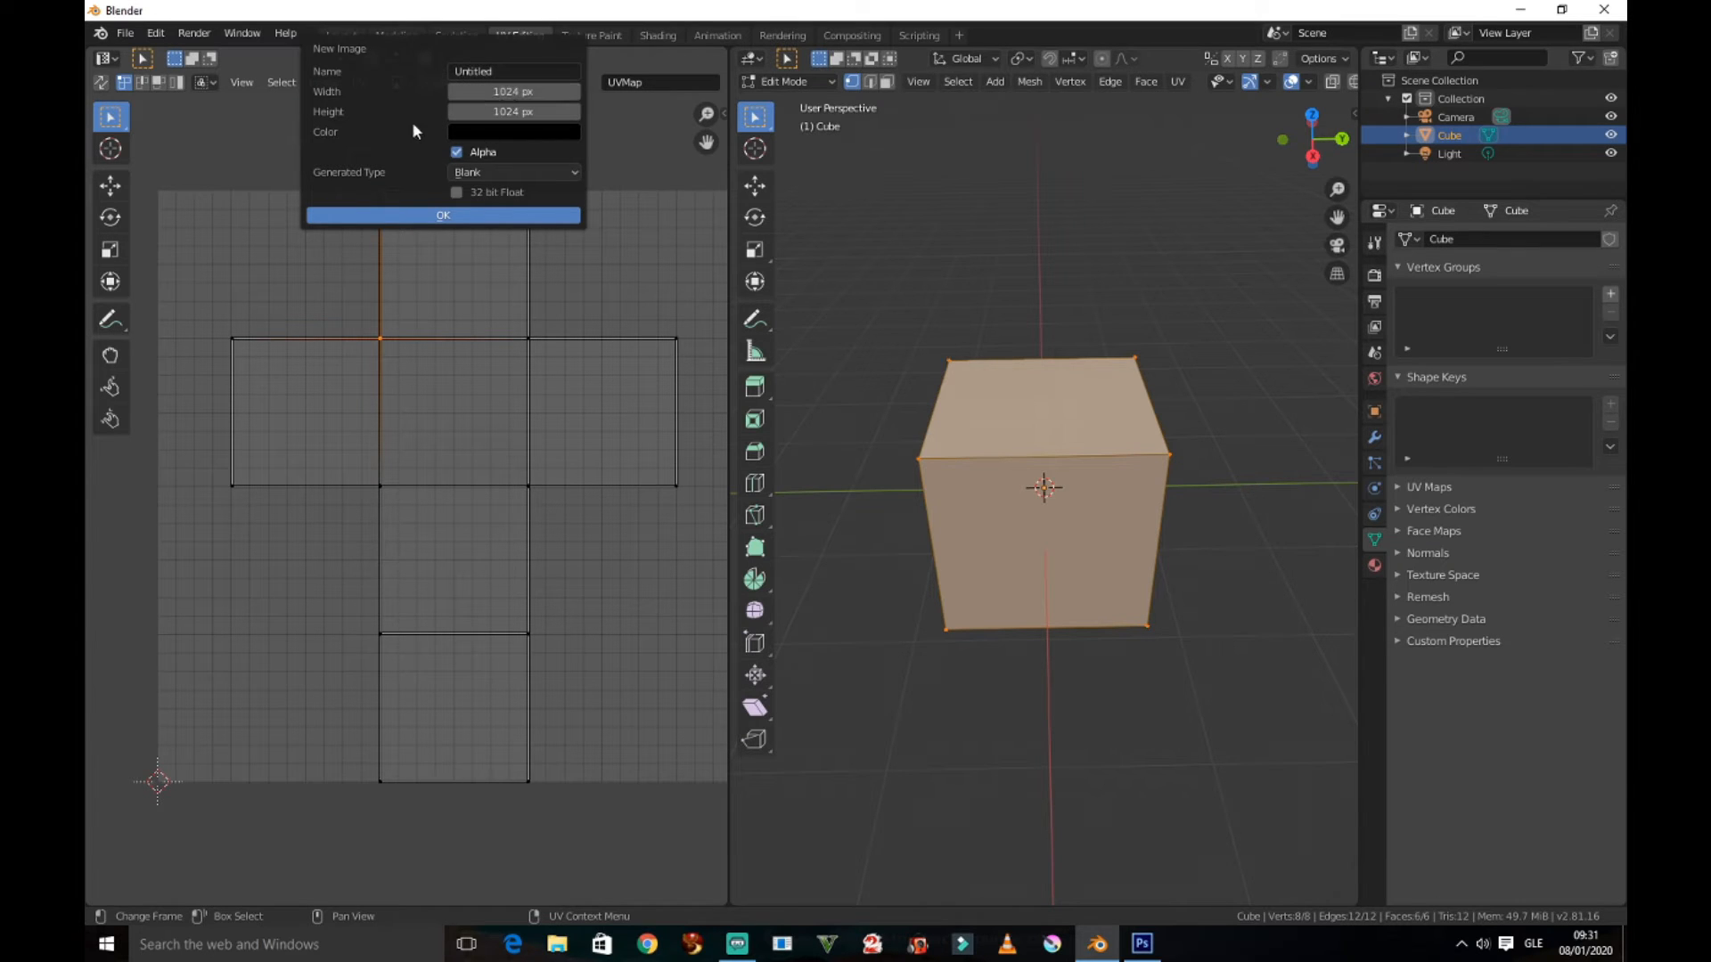
pyautogui.click(457, 152)
pyautogui.click(488, 174)
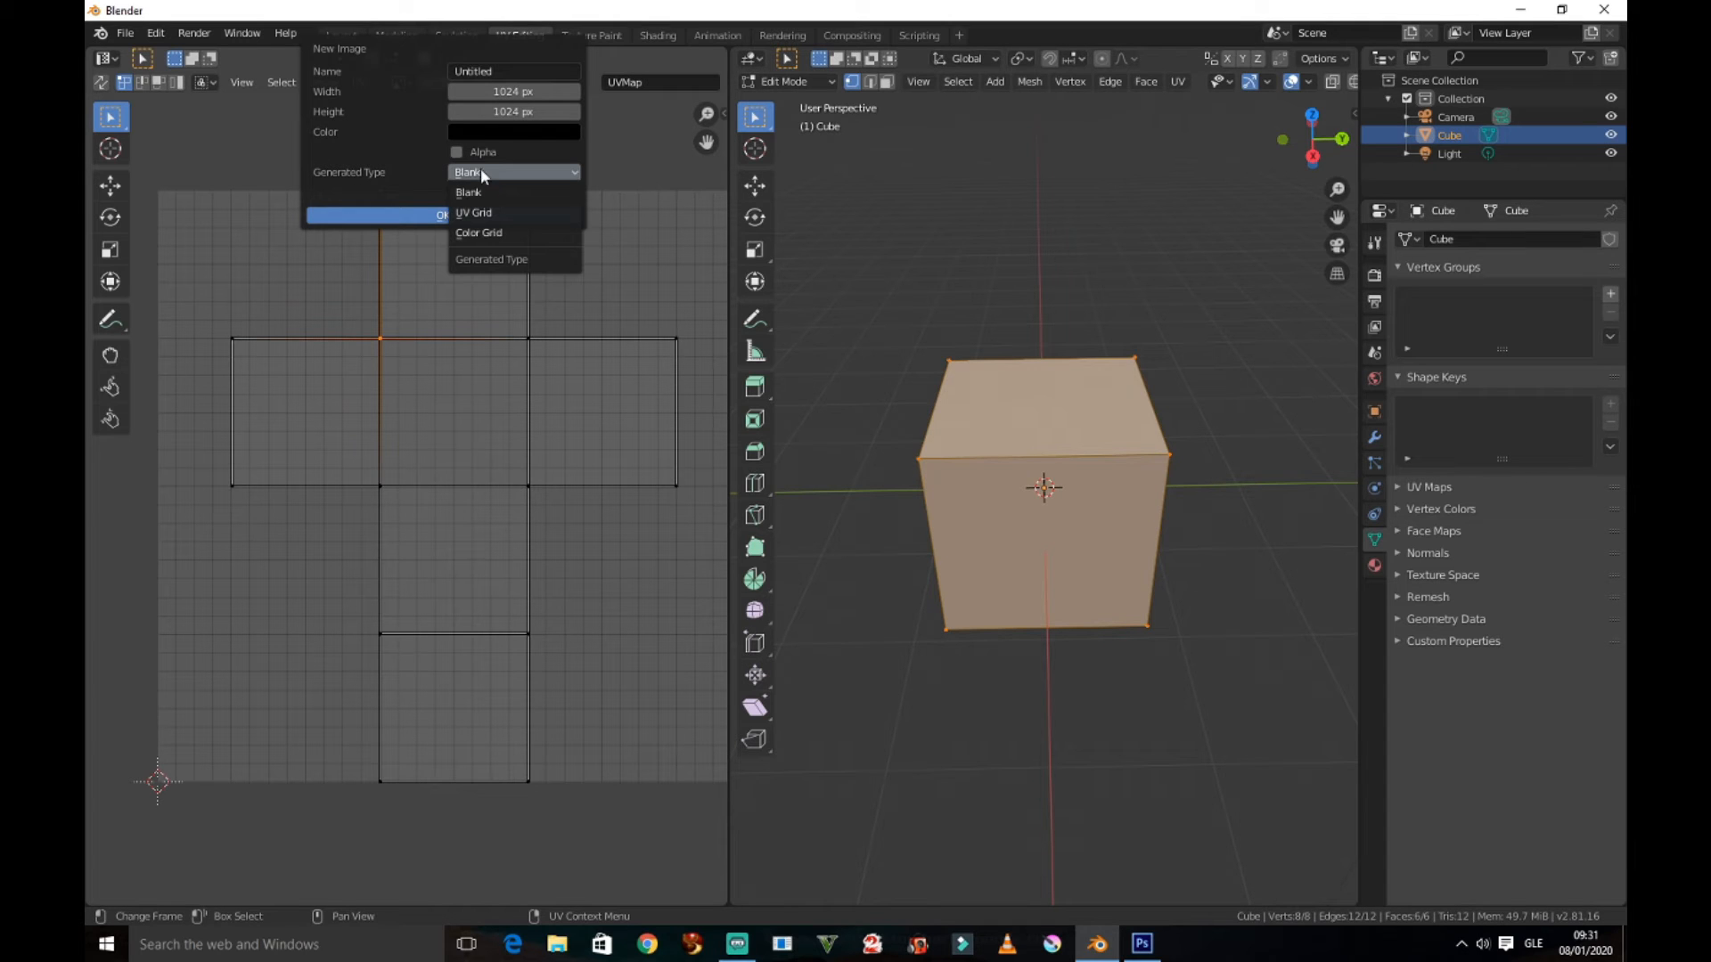
pyautogui.click(481, 212)
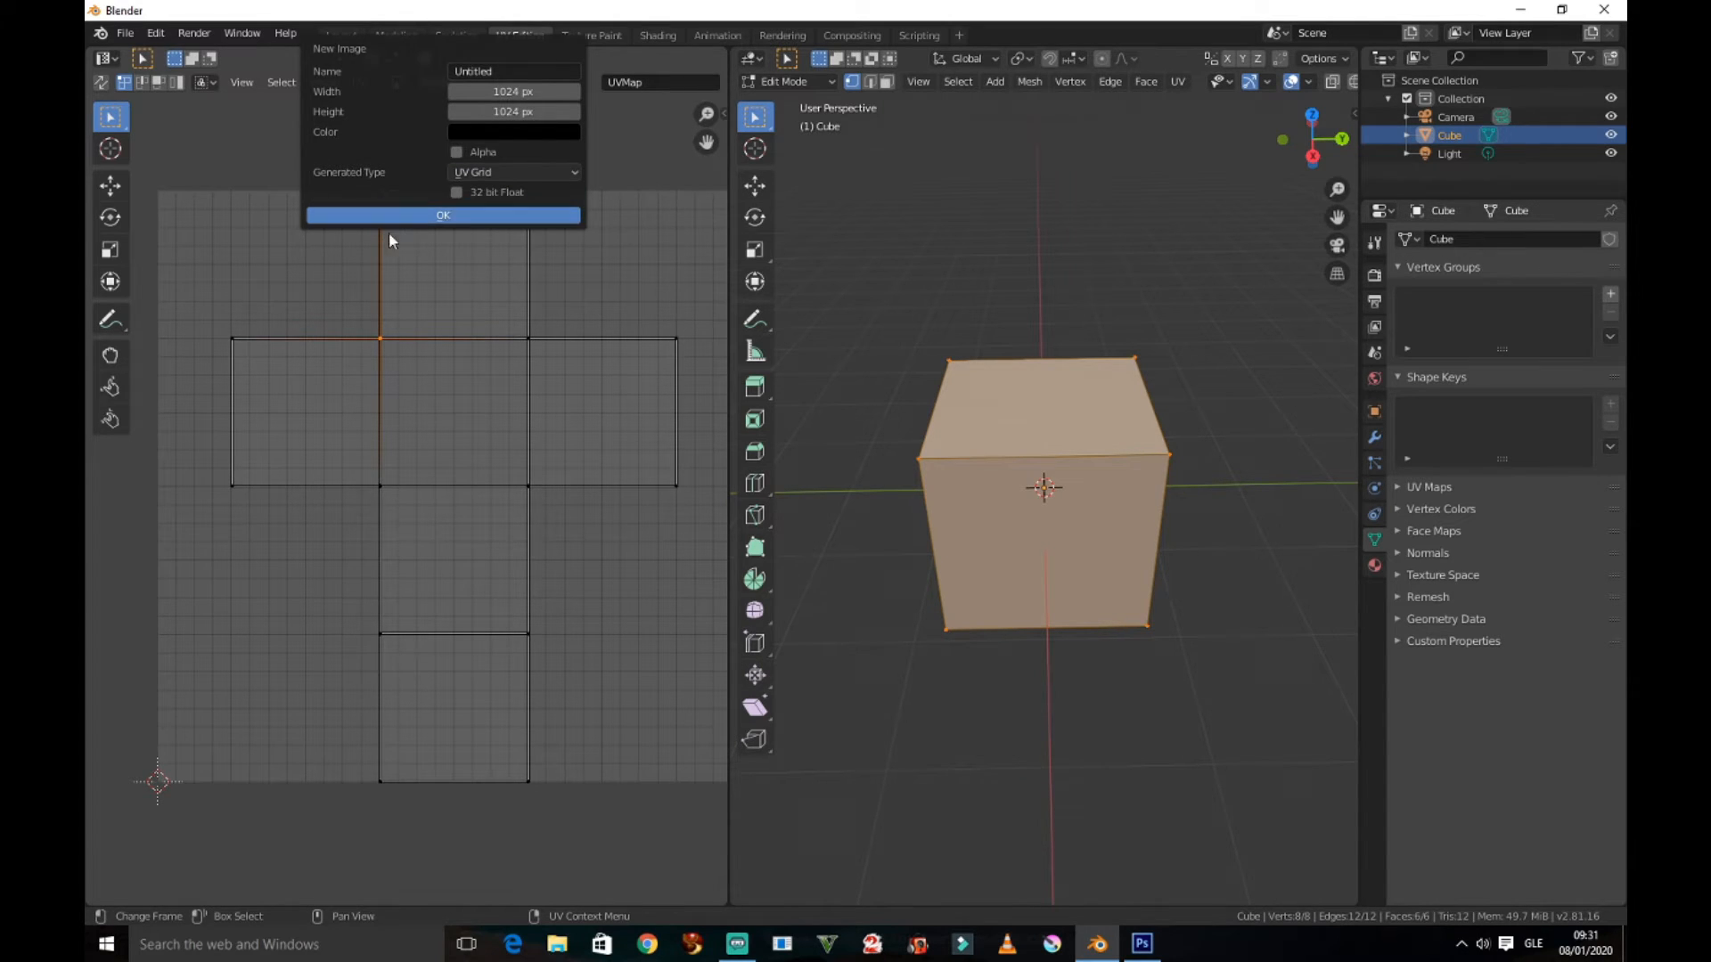
pyautogui.click(474, 217)
pyautogui.scroll(-6, 436, 280)
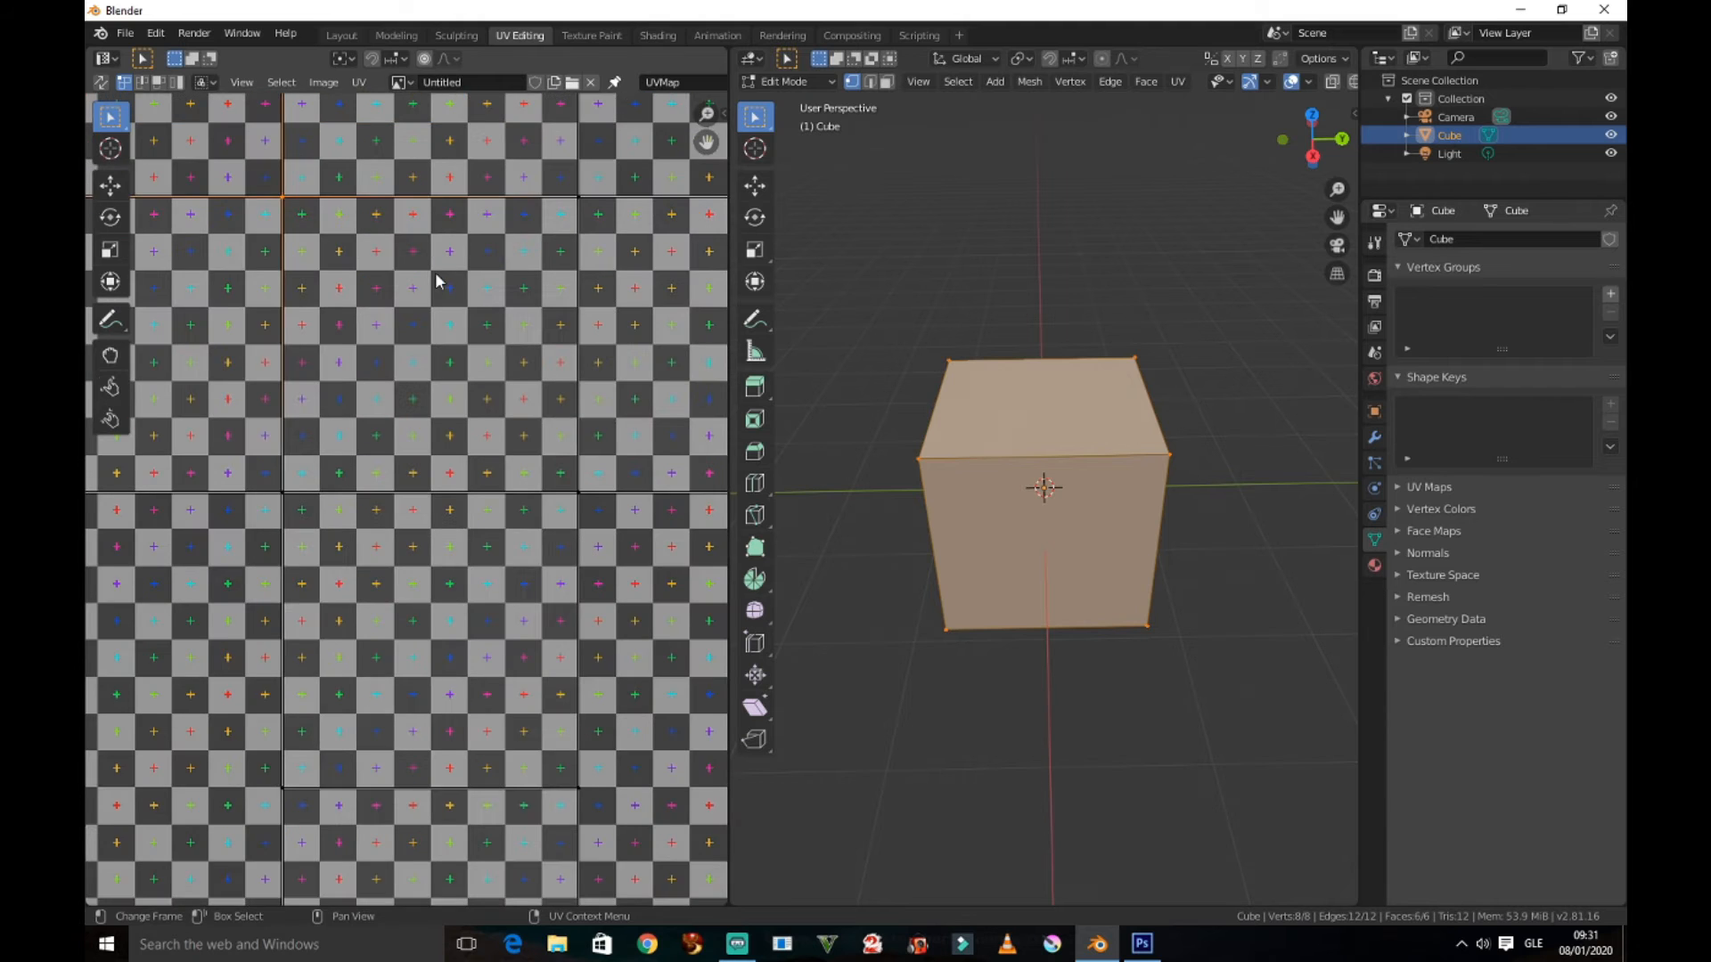
pyautogui.scroll(1, 435, 271)
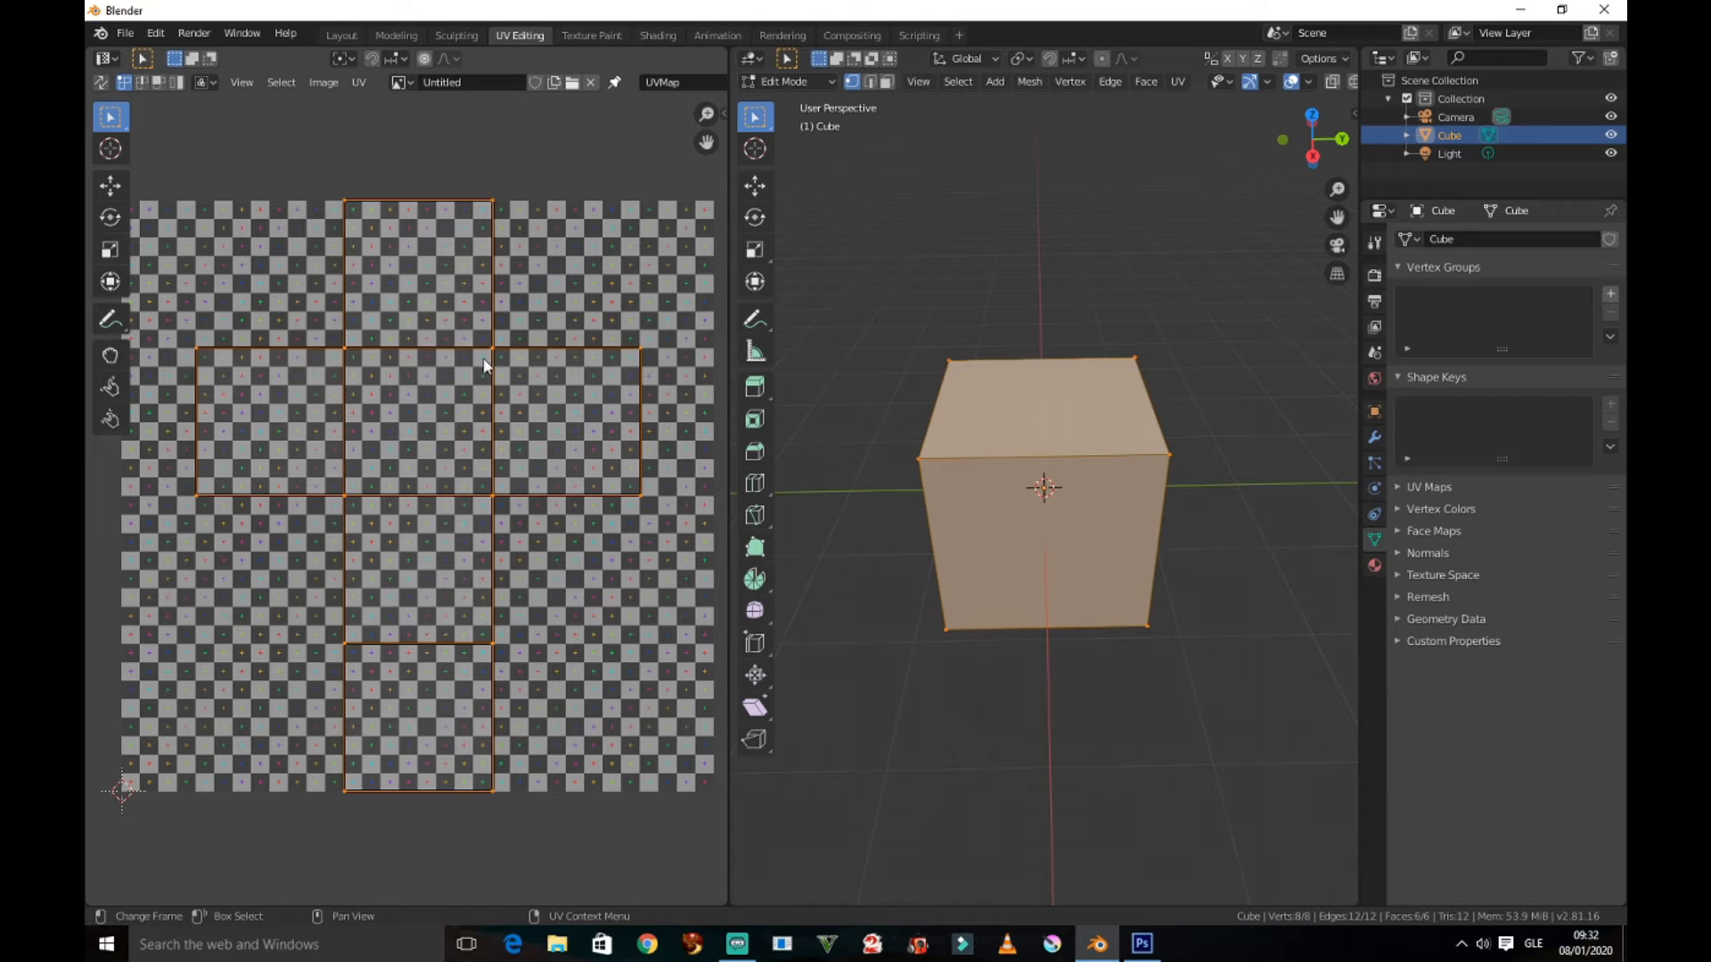
# Unlink the Untitled grid image from the UV editor and assign it again from the existing images
pyautogui.click(595, 82)
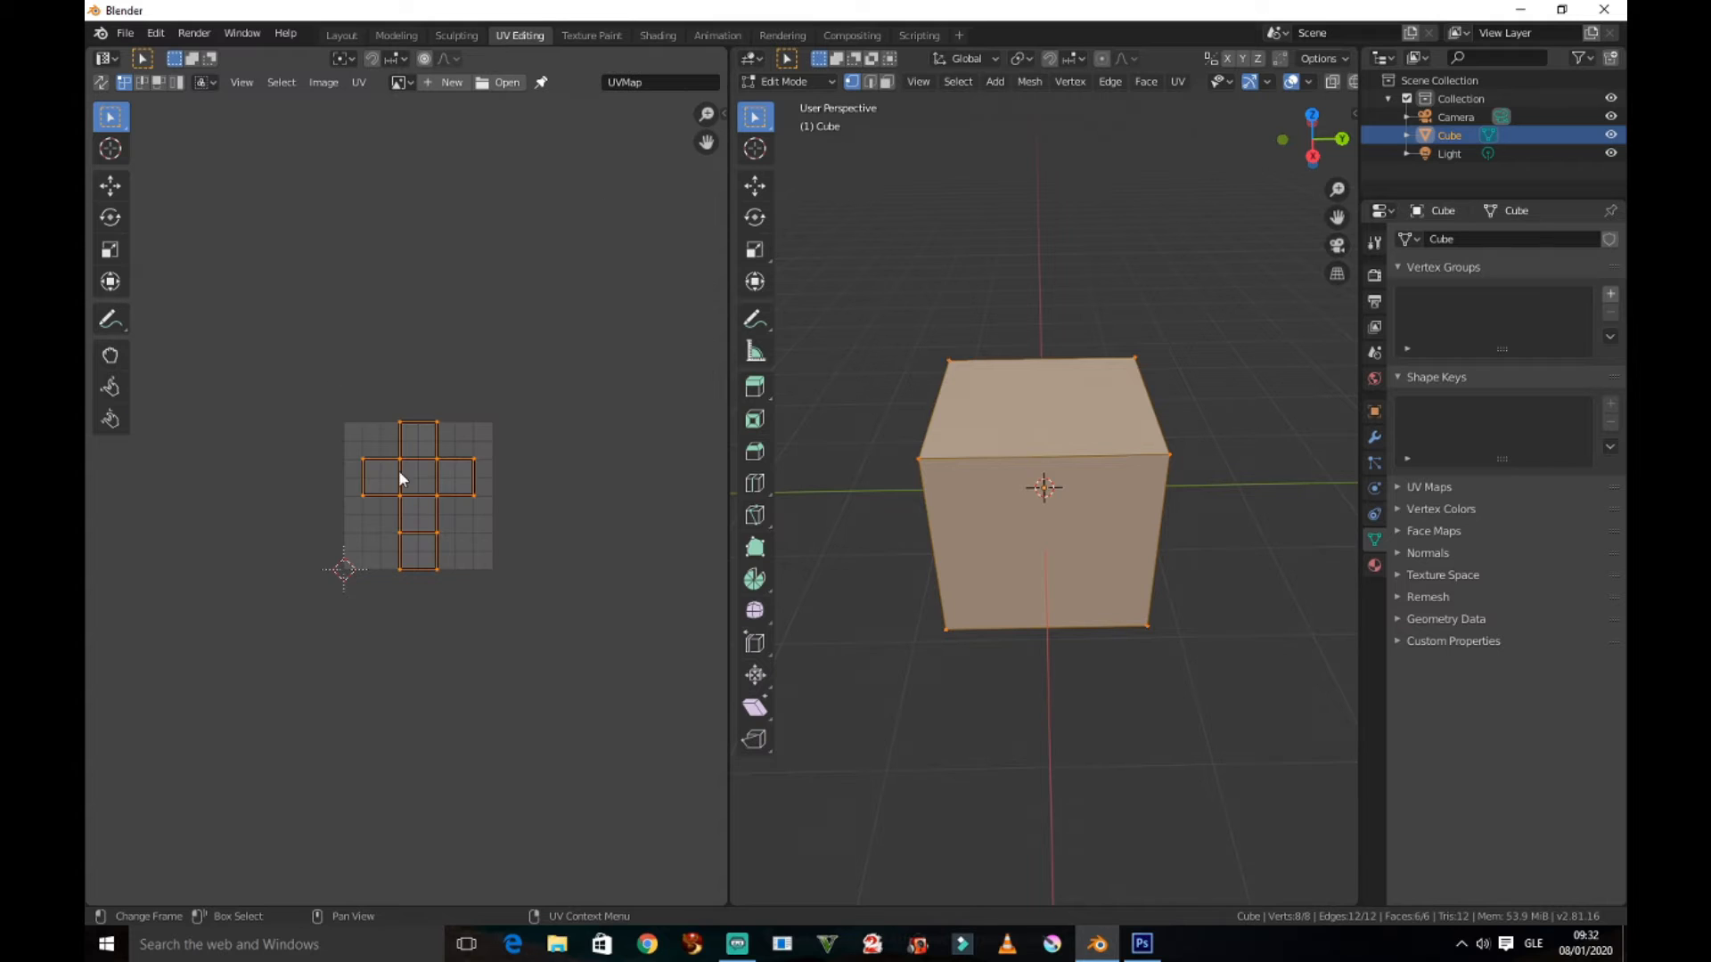
pyautogui.scroll(4, 462, 457)
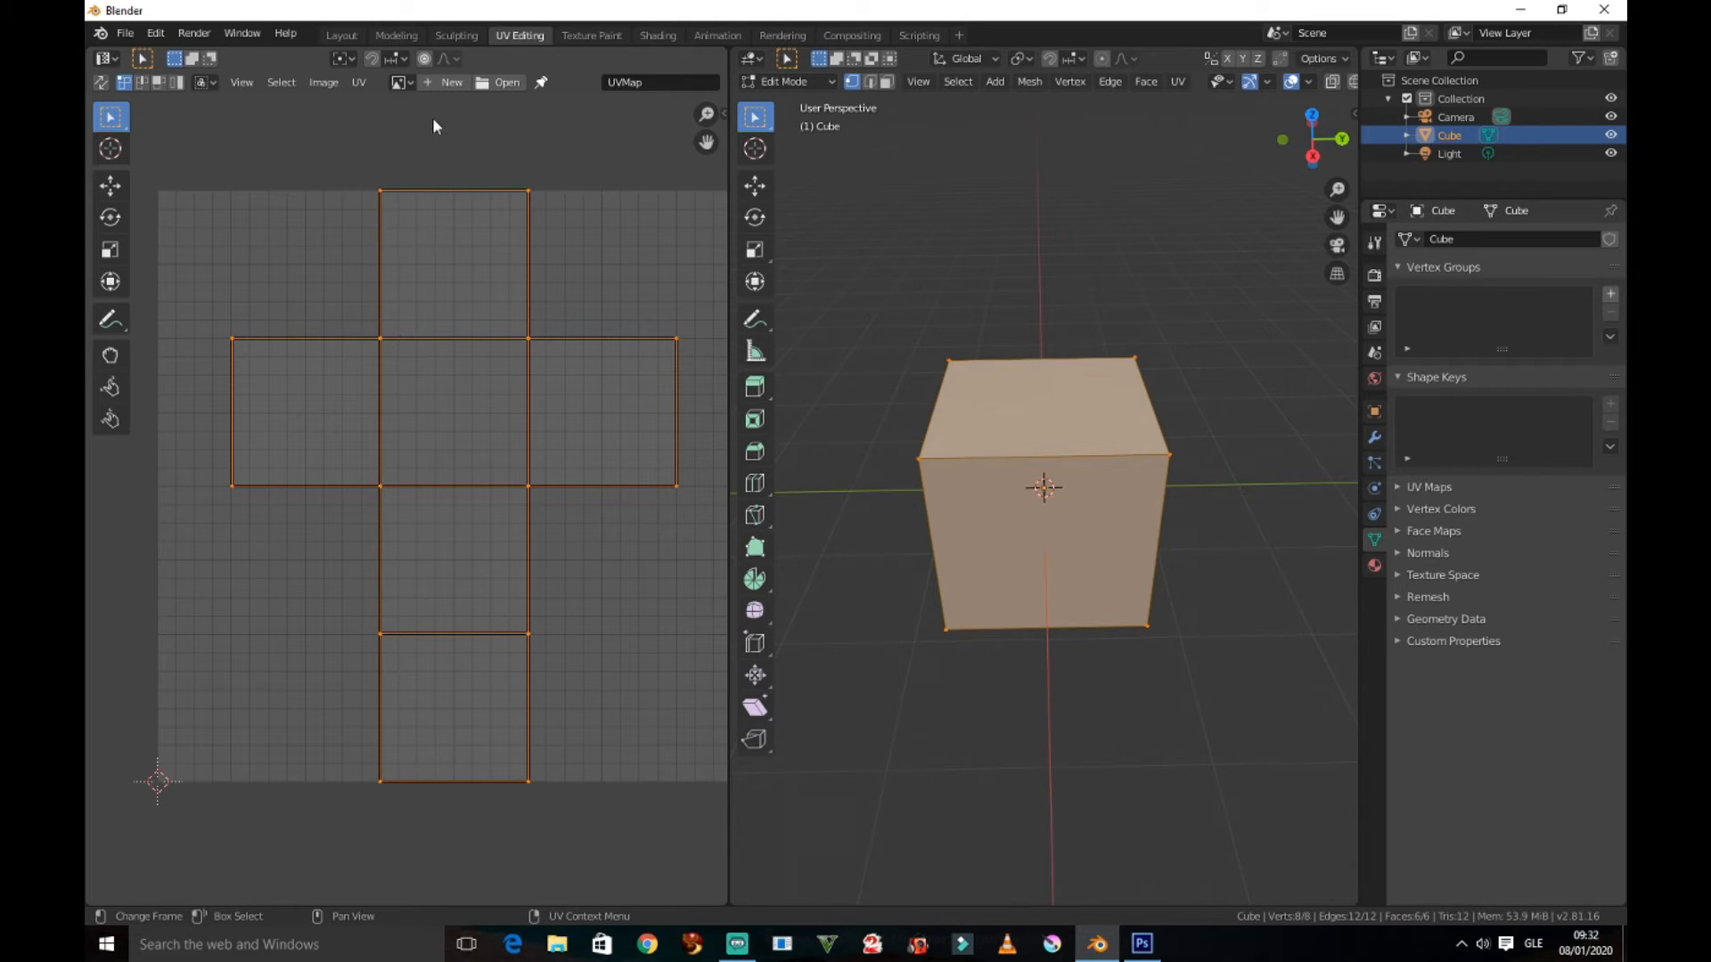
pyautogui.click(405, 83)
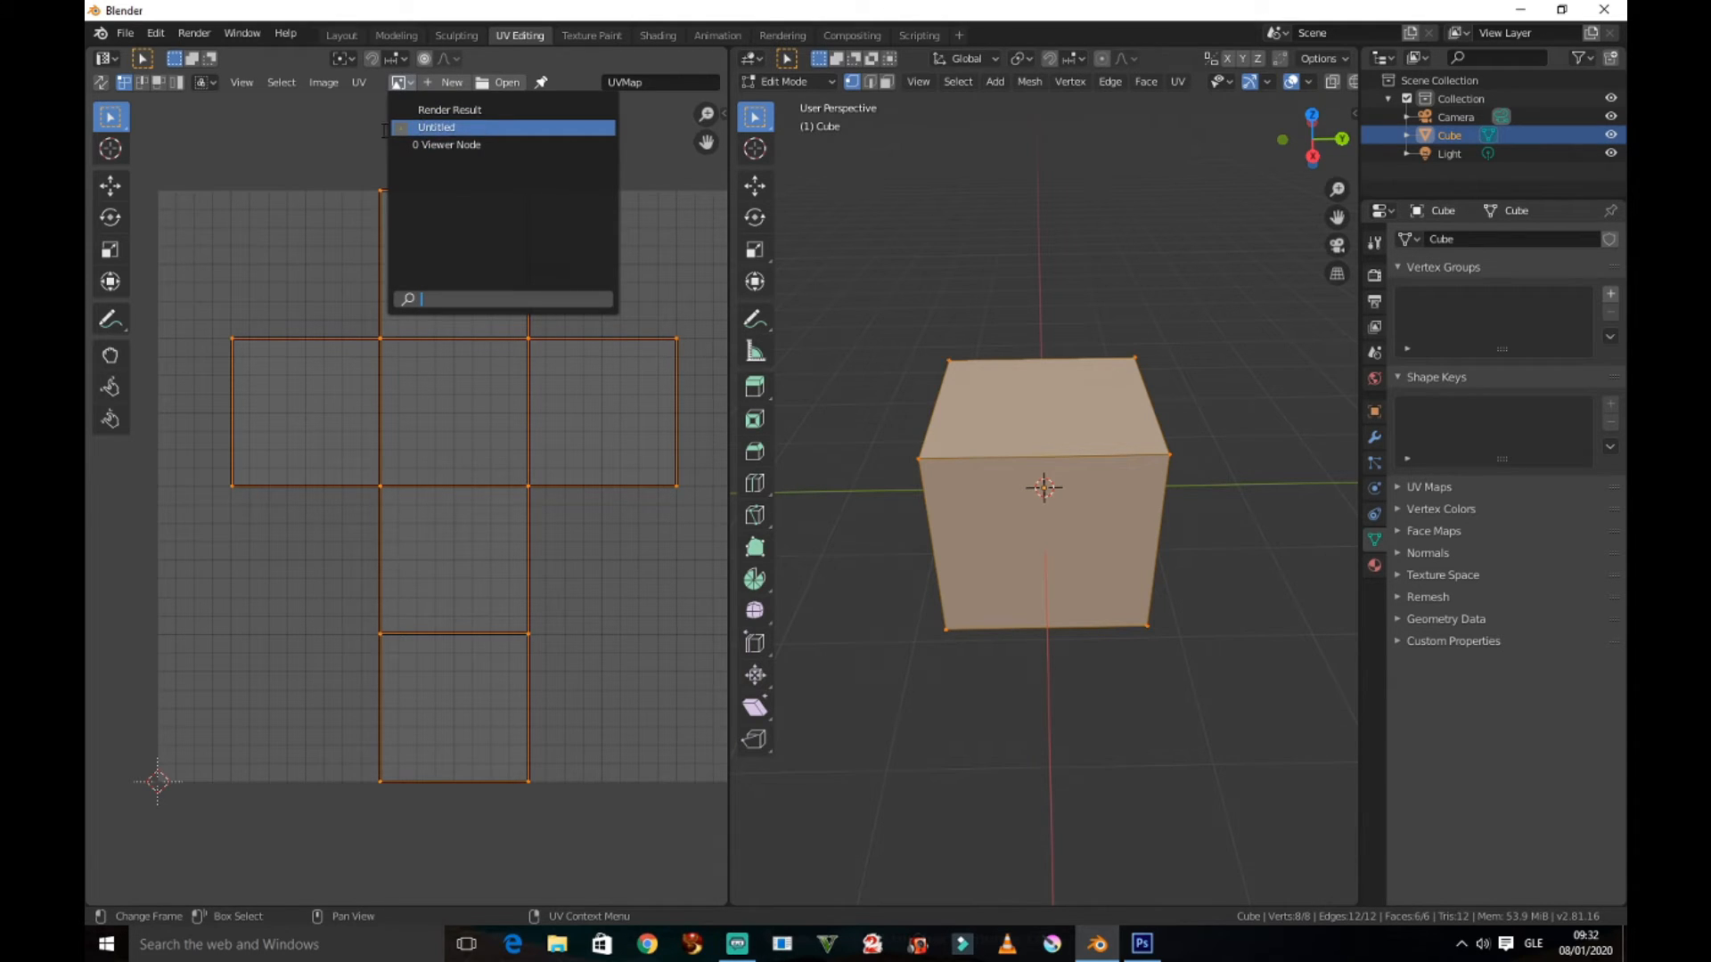
pyautogui.click(453, 127)
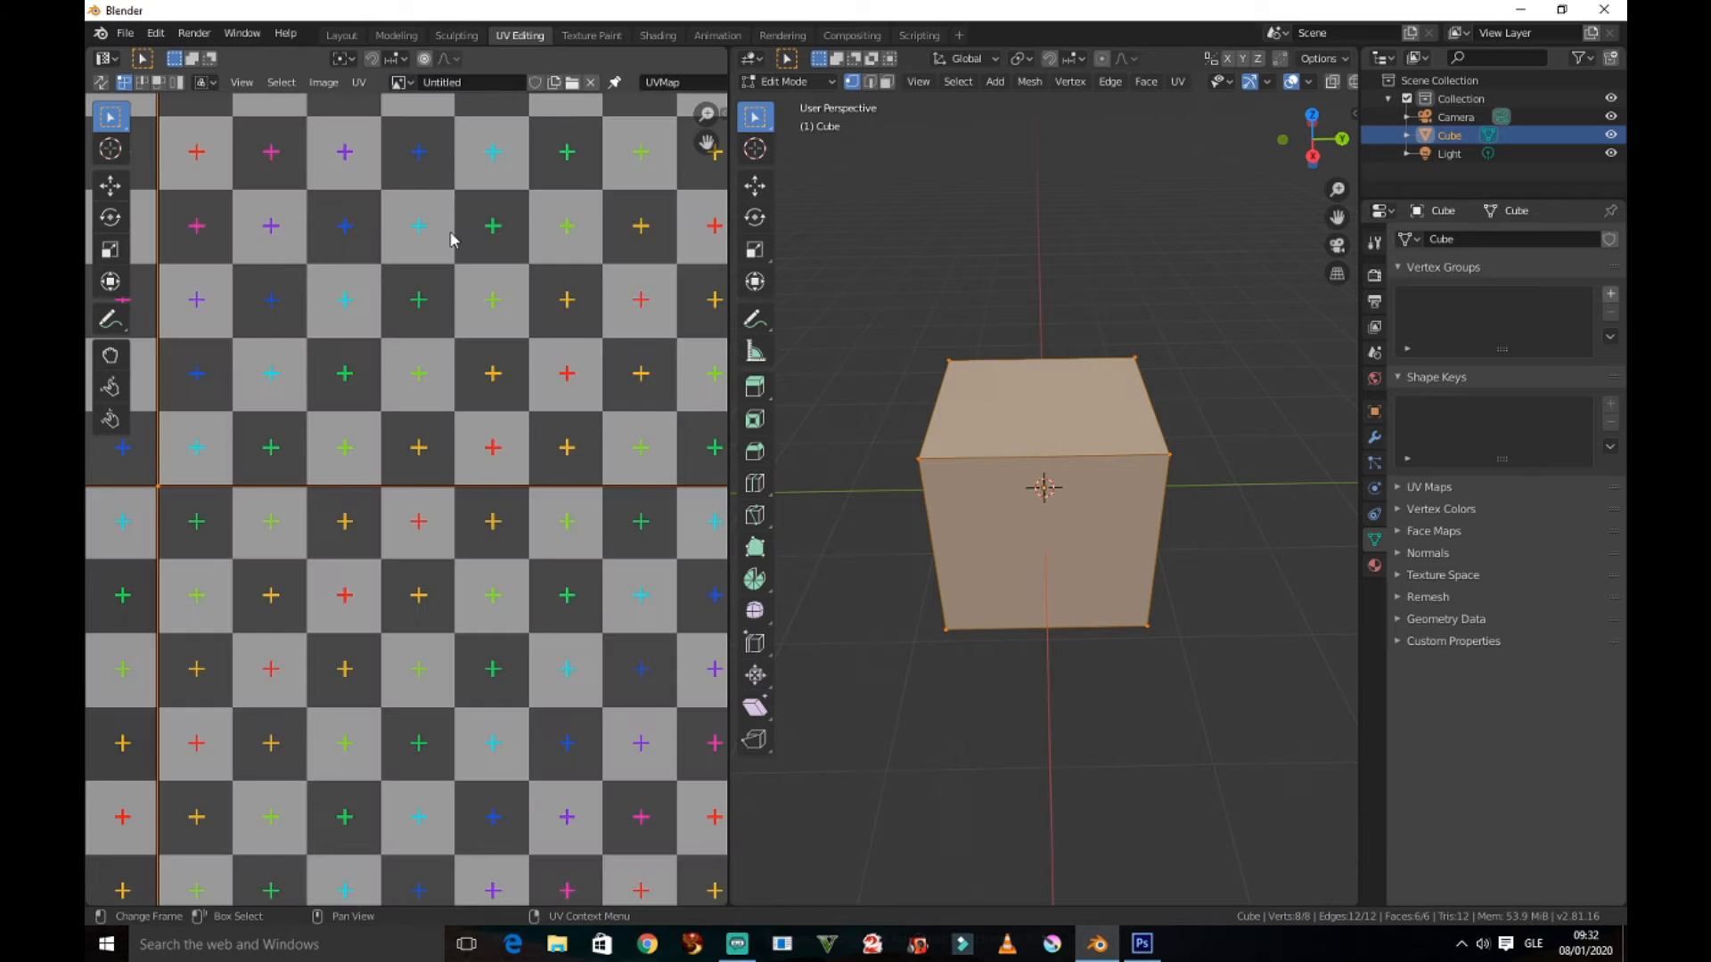
pyautogui.scroll(-5, 453, 243)
pyautogui.scroll(2, 453, 242)
pyautogui.scroll(-1, 455, 251)
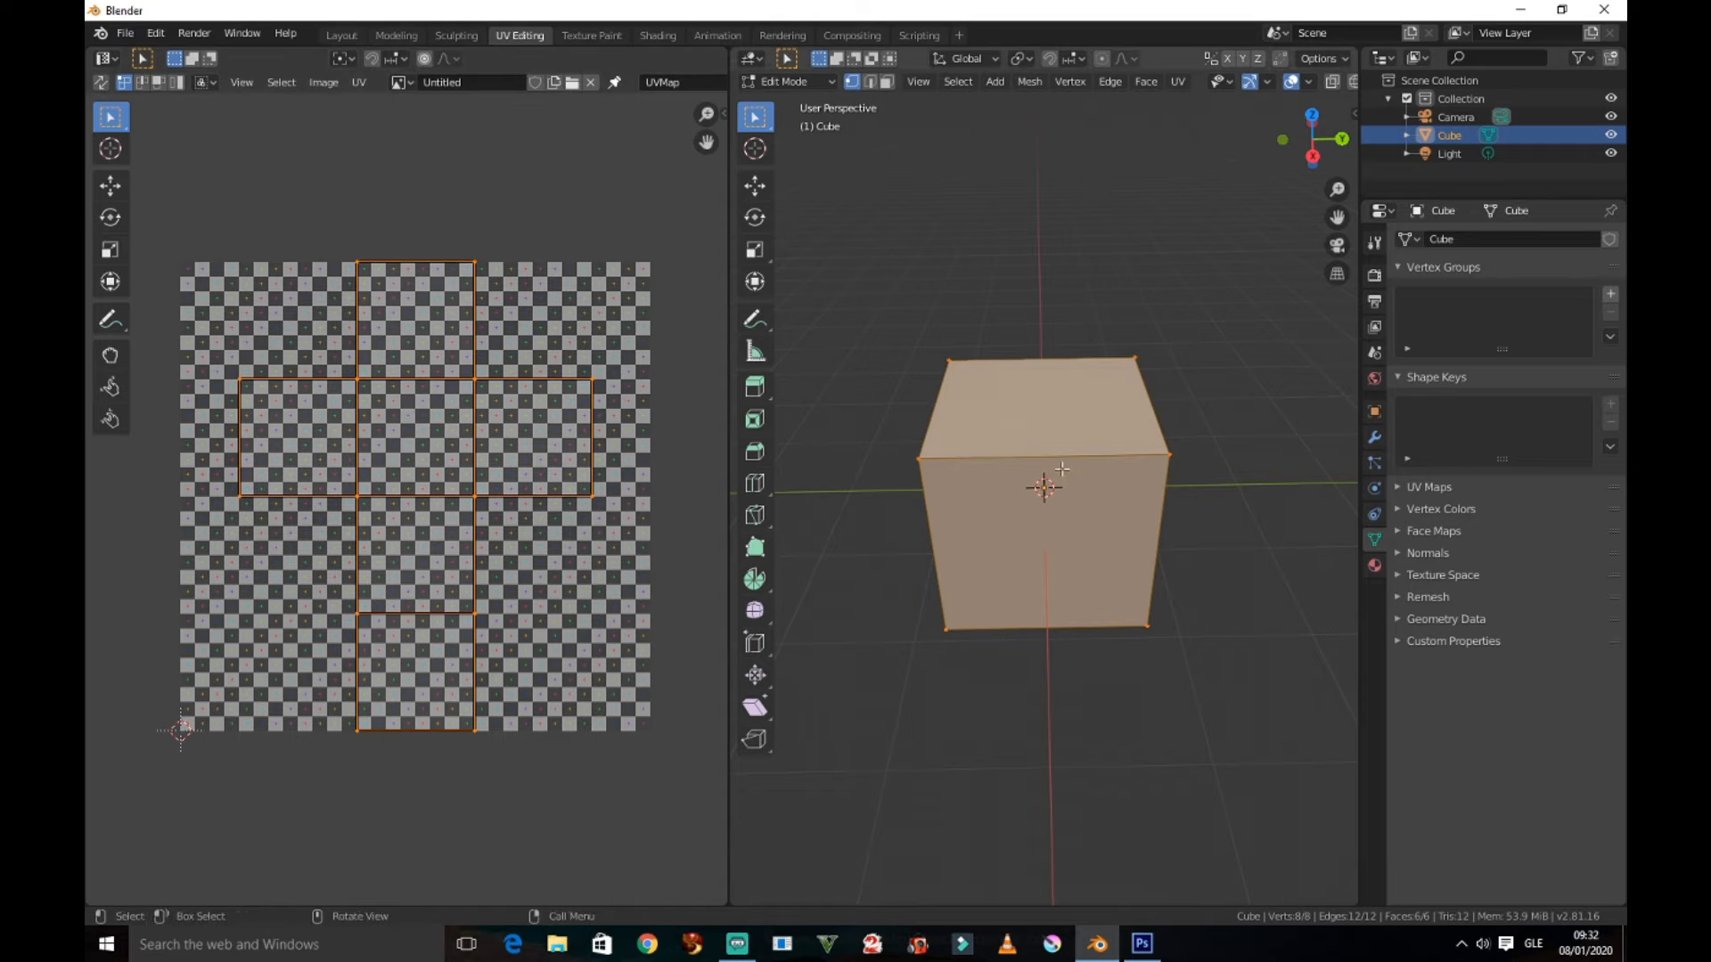
# Switch the 3D viewport to Material Preview shading and check the cube's surface
pyautogui.moveTo(1114, 457); pyautogui.dragTo(1004, 409, button='middle')
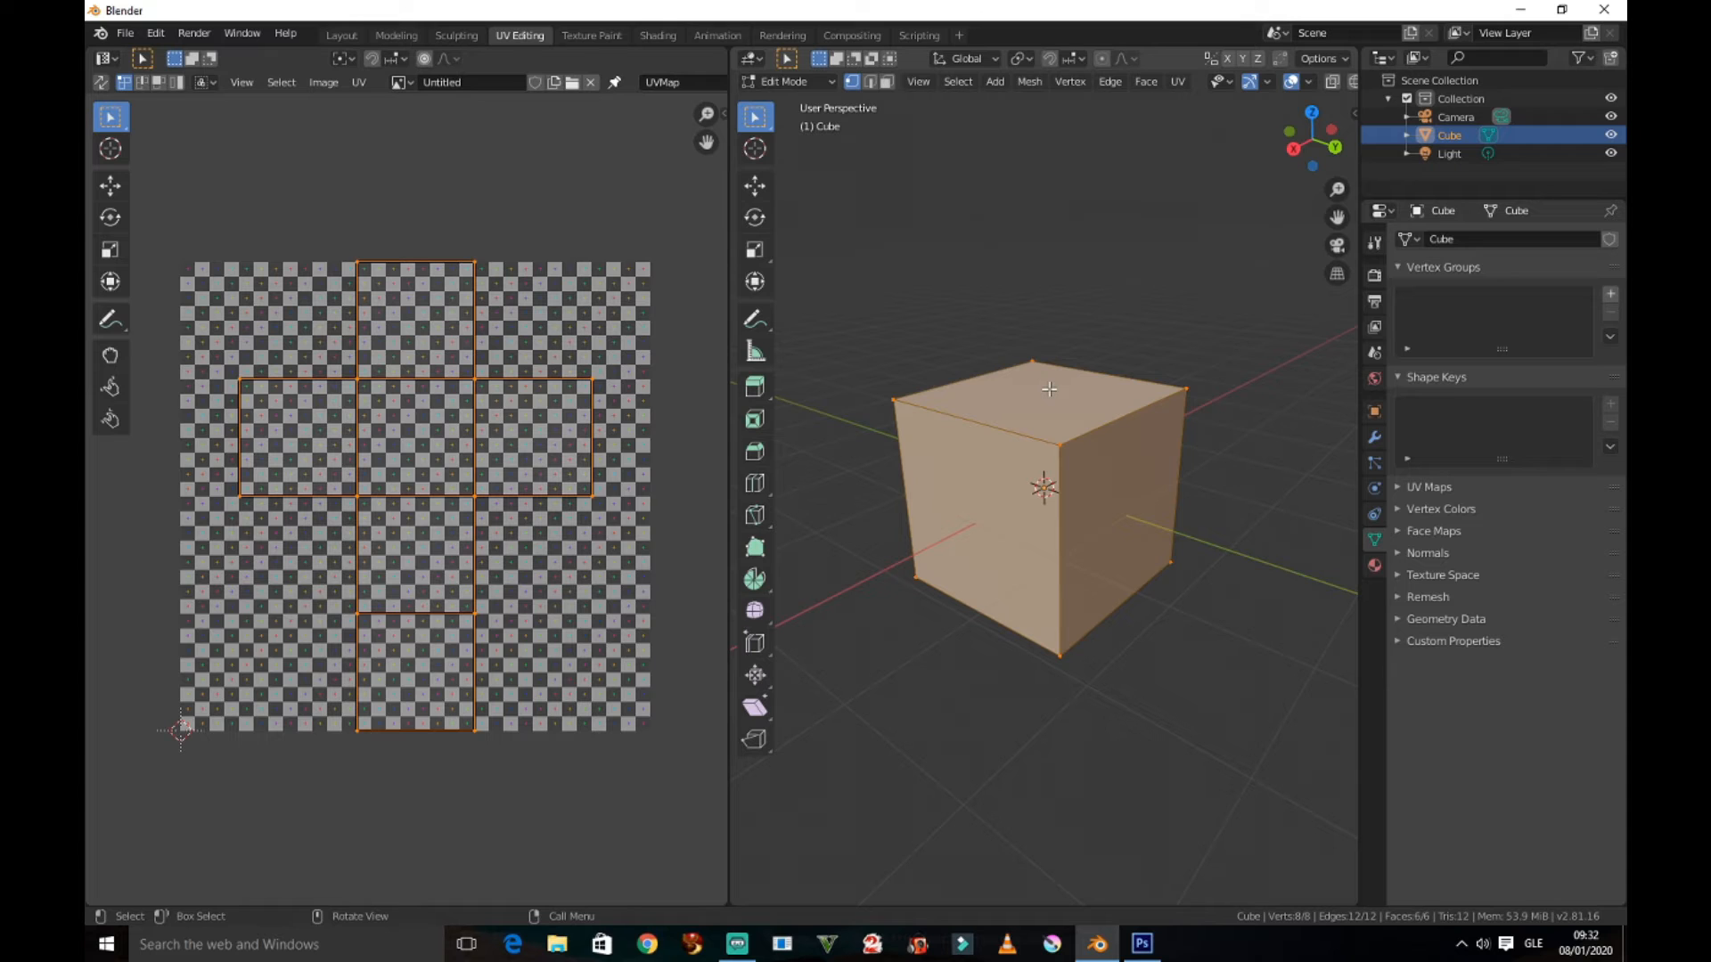
pyautogui.press('z')
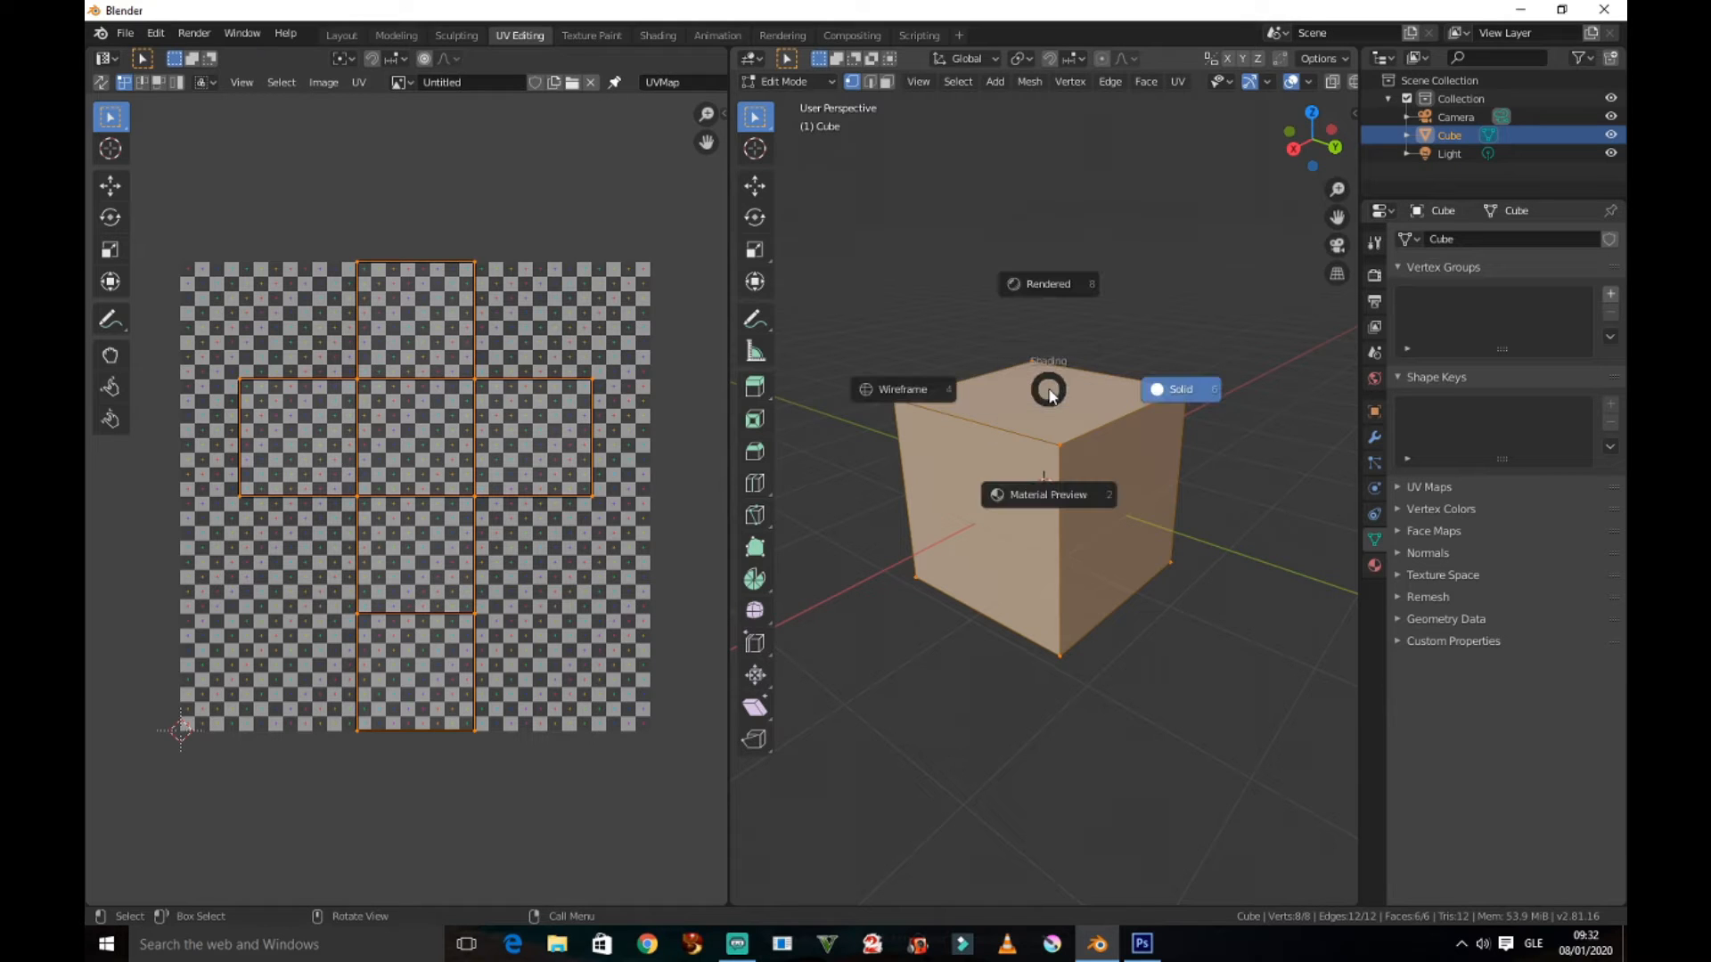
pyautogui.click(1043, 490)
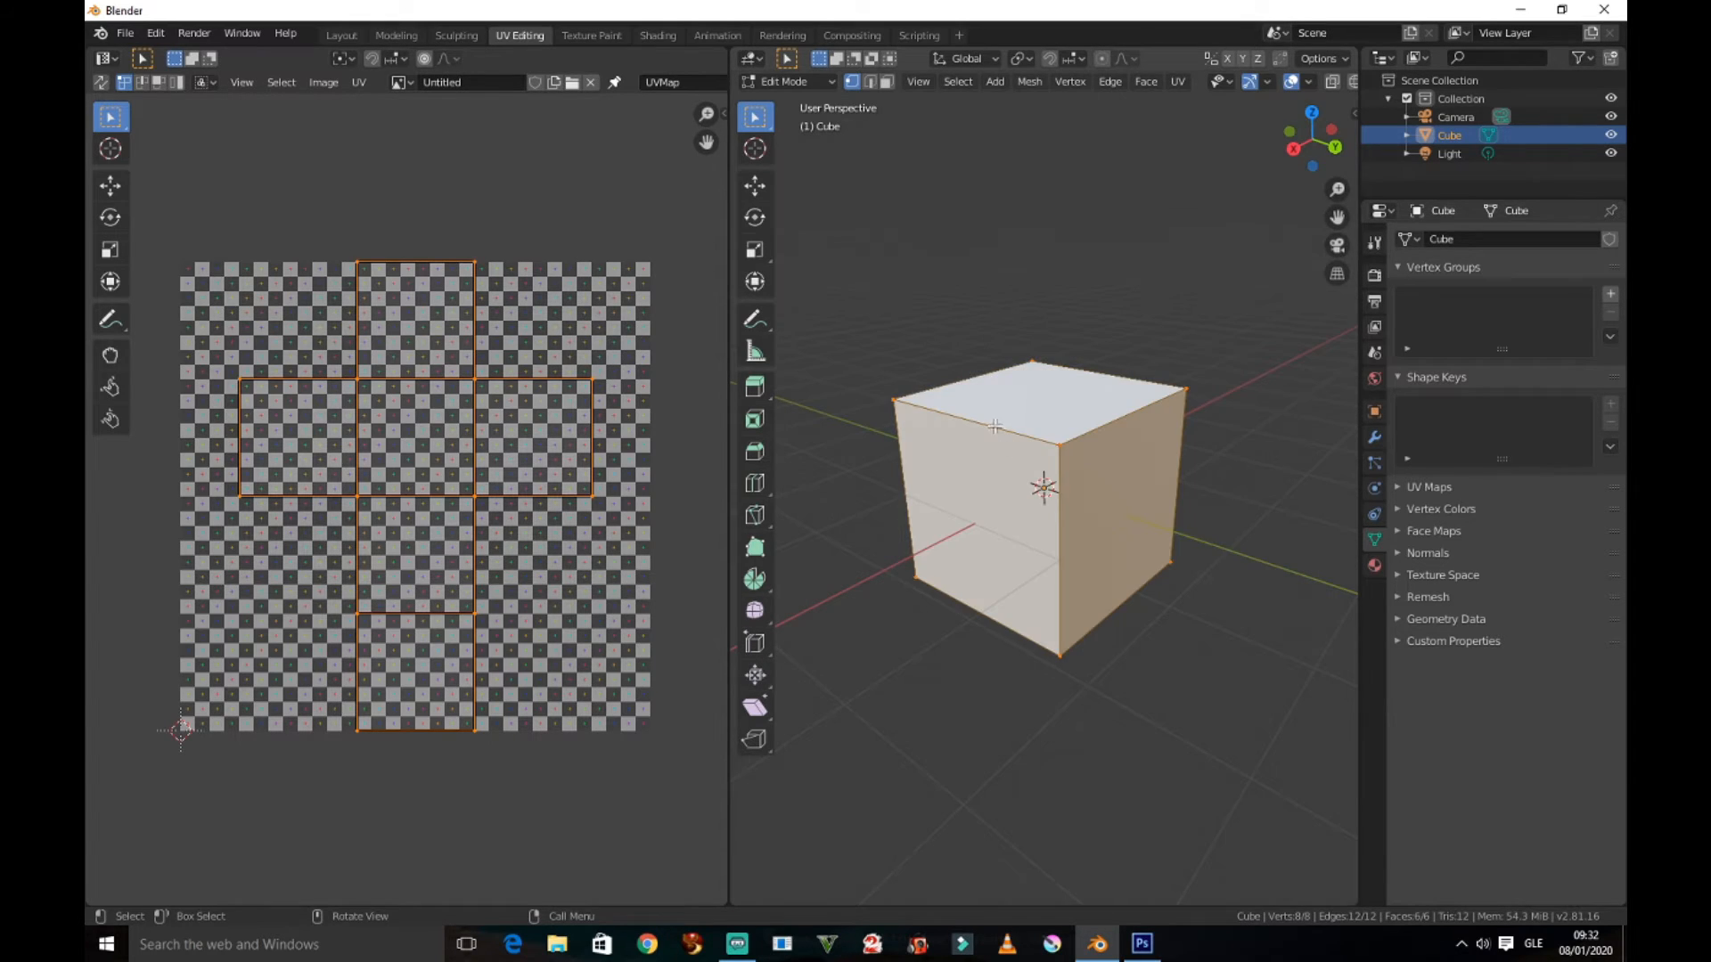
pyautogui.scroll(3, 1024, 432)
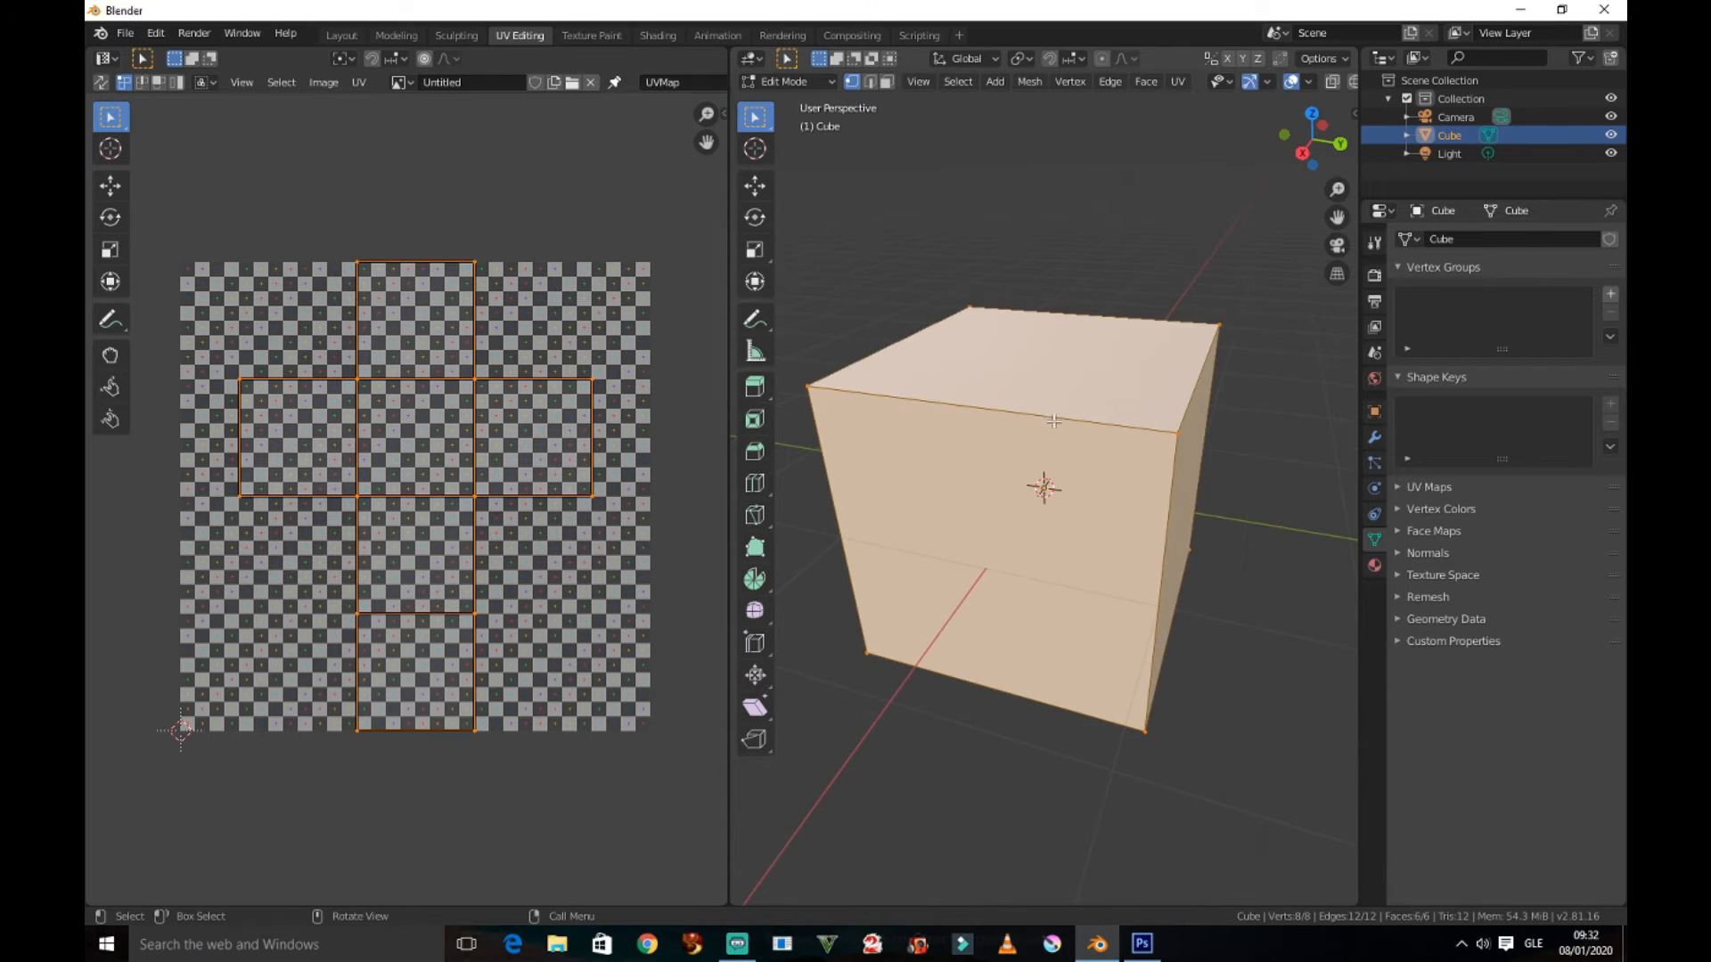
pyautogui.moveTo(1034, 432); pyautogui.dragTo(1032, 429, button='middle')
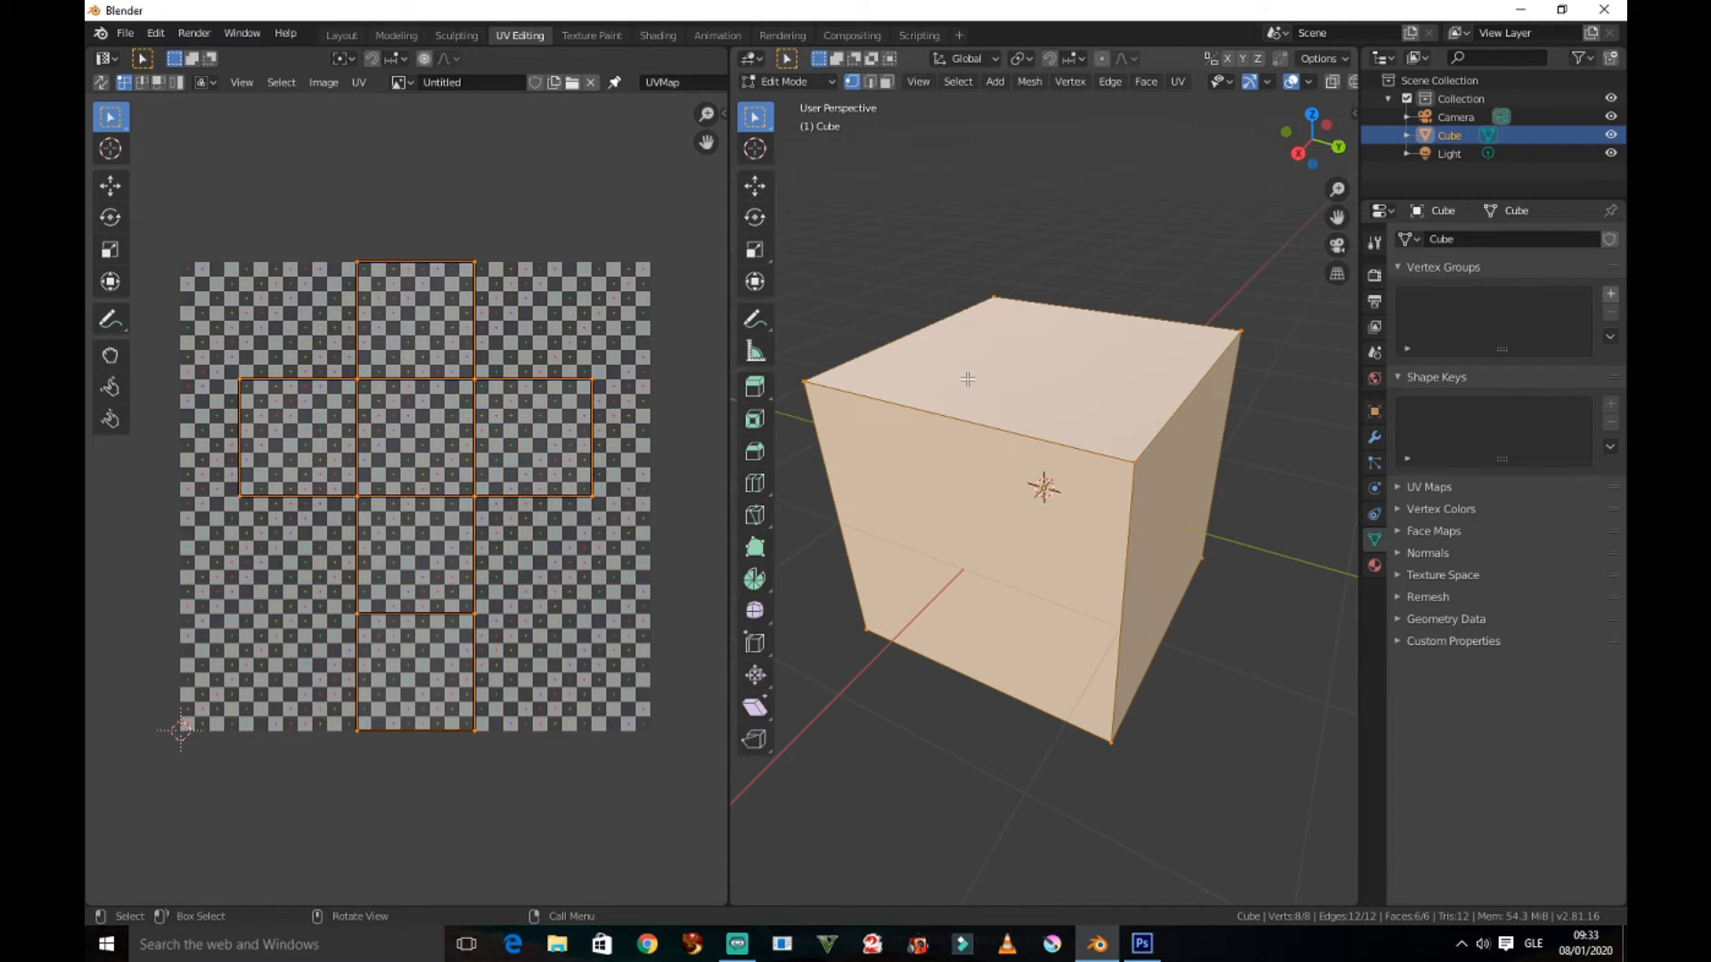
# Open the Shading workspace and spread the cube material's Principled BSDF and Material Output nodes further apart
pyautogui.click(656, 35)
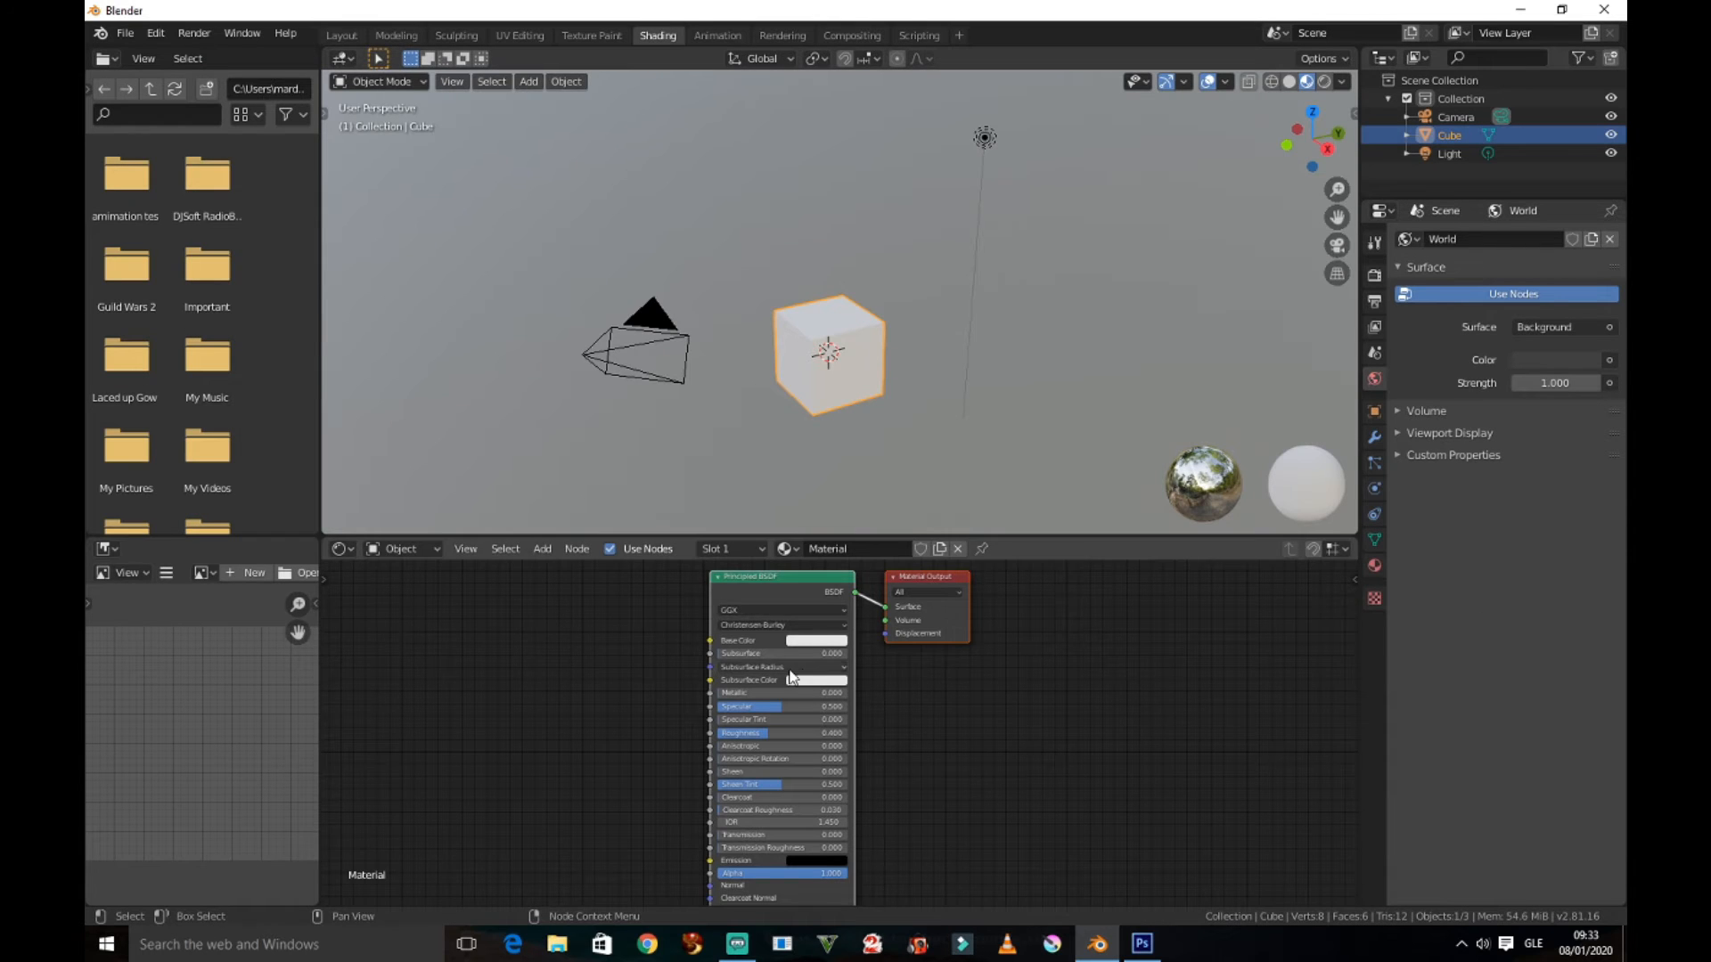
pyautogui.scroll(-1, 786, 664)
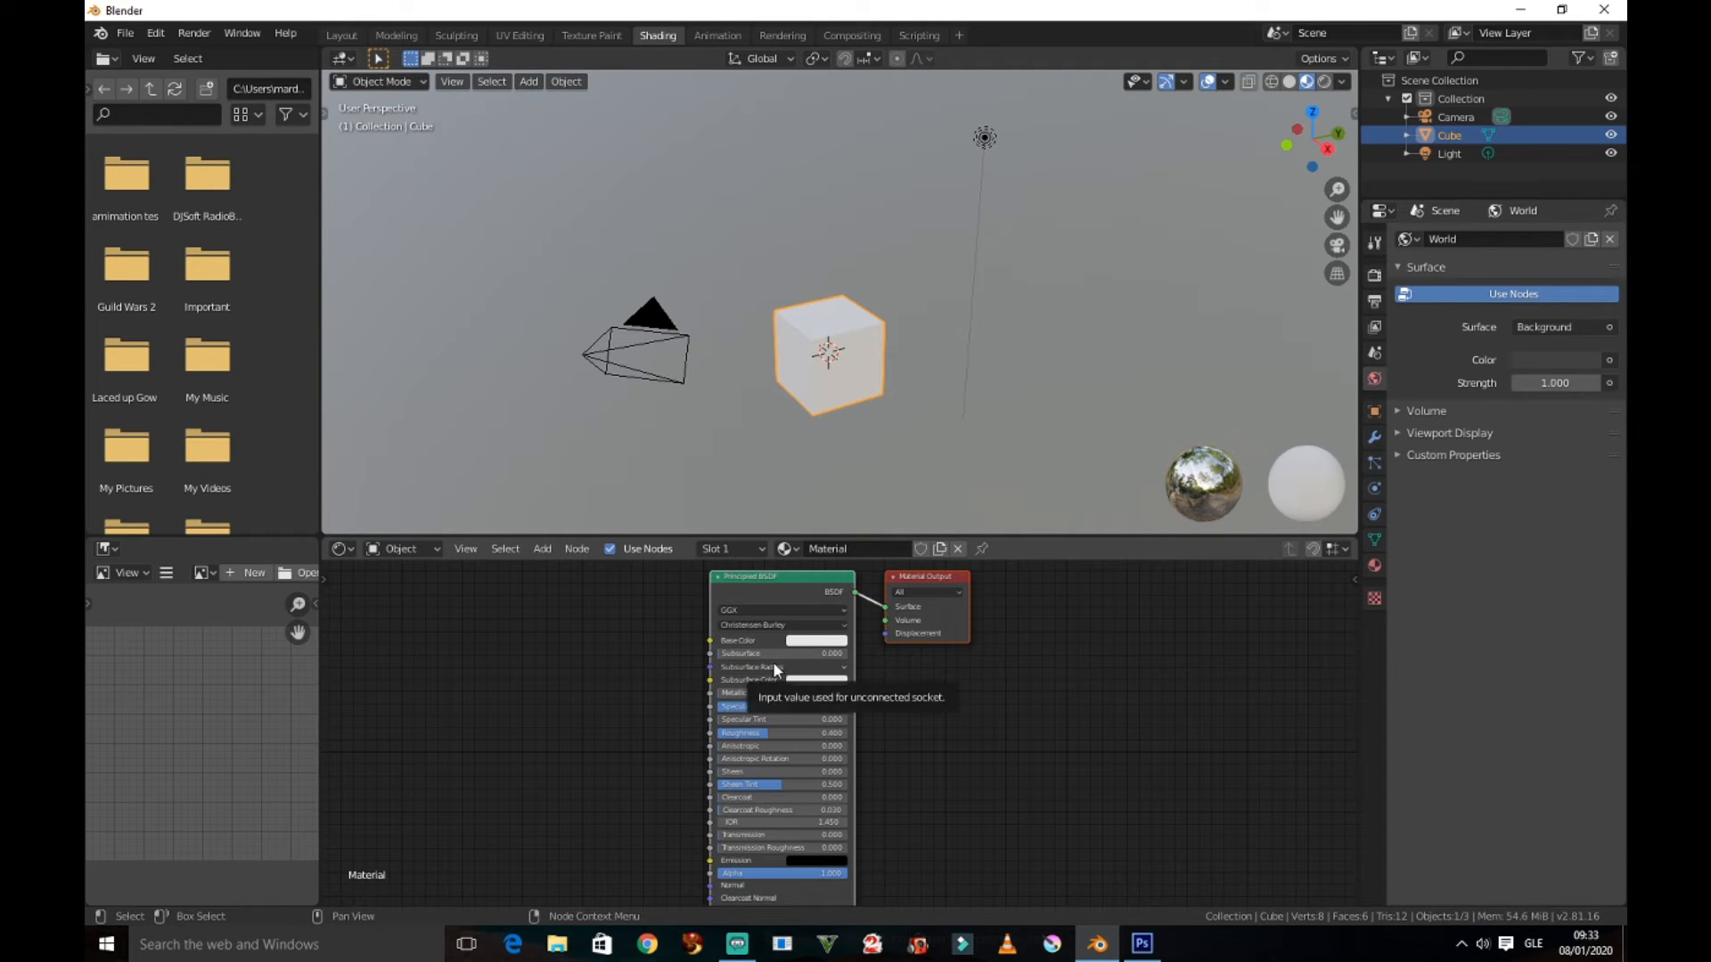
pyautogui.moveTo(772, 665); pyautogui.dragTo(787, 721, button='middle')
pyautogui.scroll(4, 807, 697)
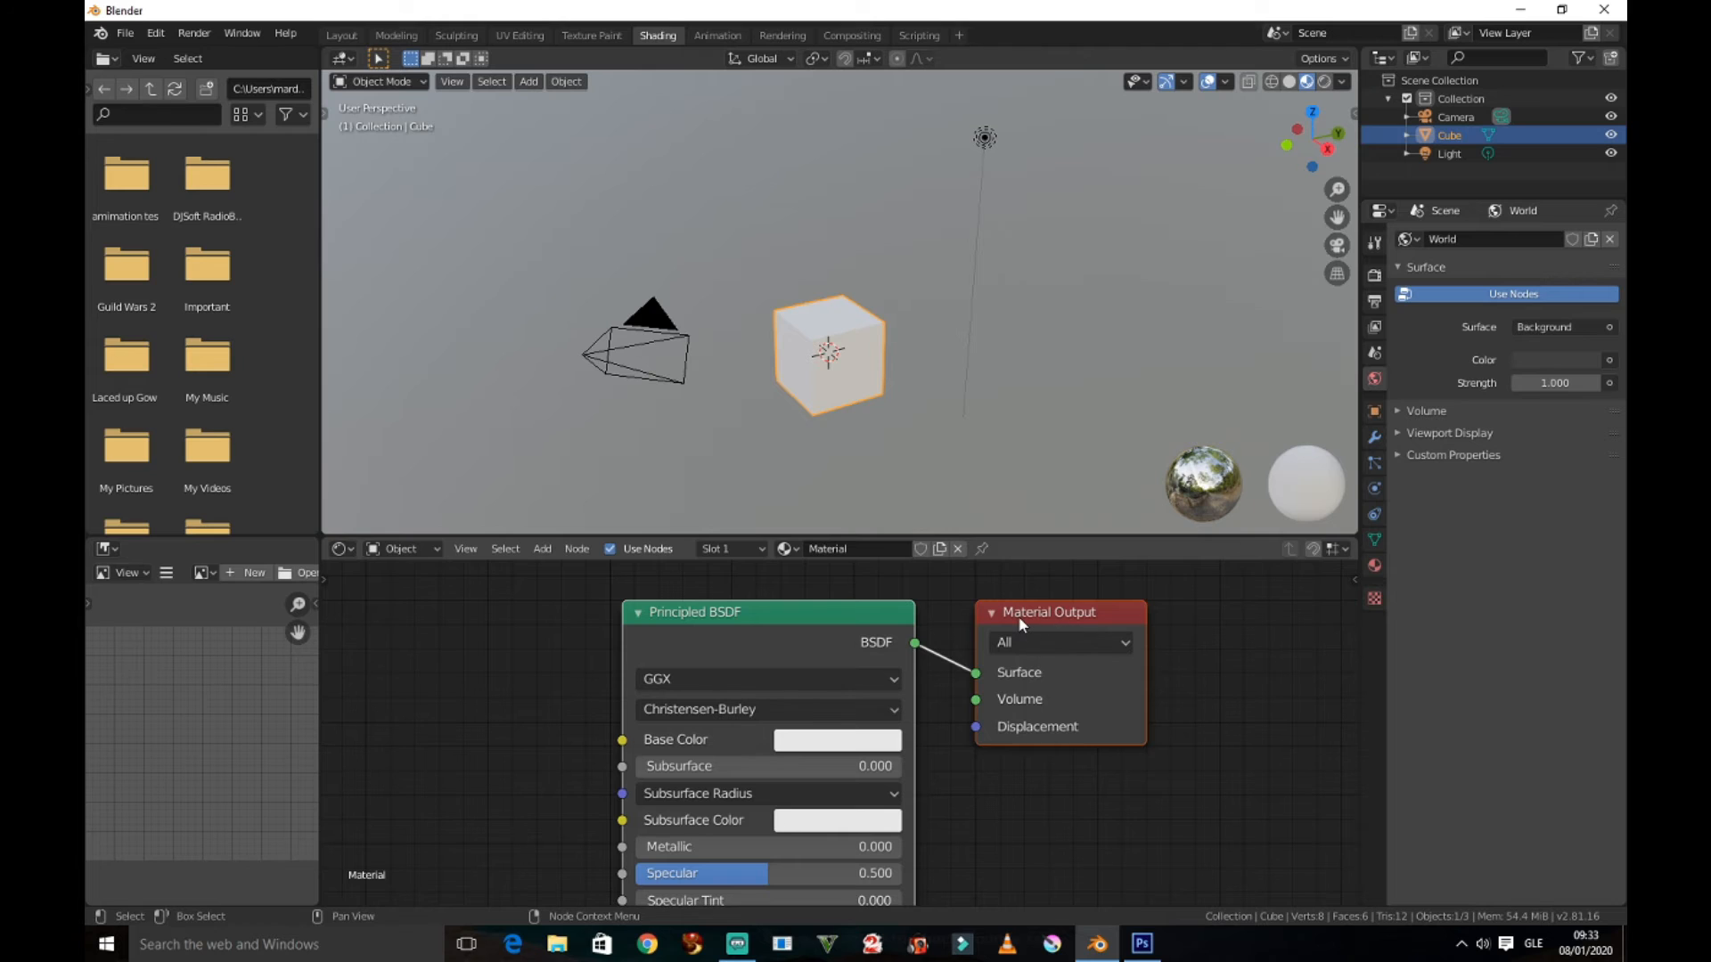
pyautogui.moveTo(1017, 617); pyautogui.dragTo(1098, 606)
pyautogui.click(995, 623)
pyautogui.moveTo(739, 613)
pyautogui.mouseDown()
pyautogui.moveTo(714, 610)
pyautogui.moveTo(729, 616)
pyautogui.mouseUp()
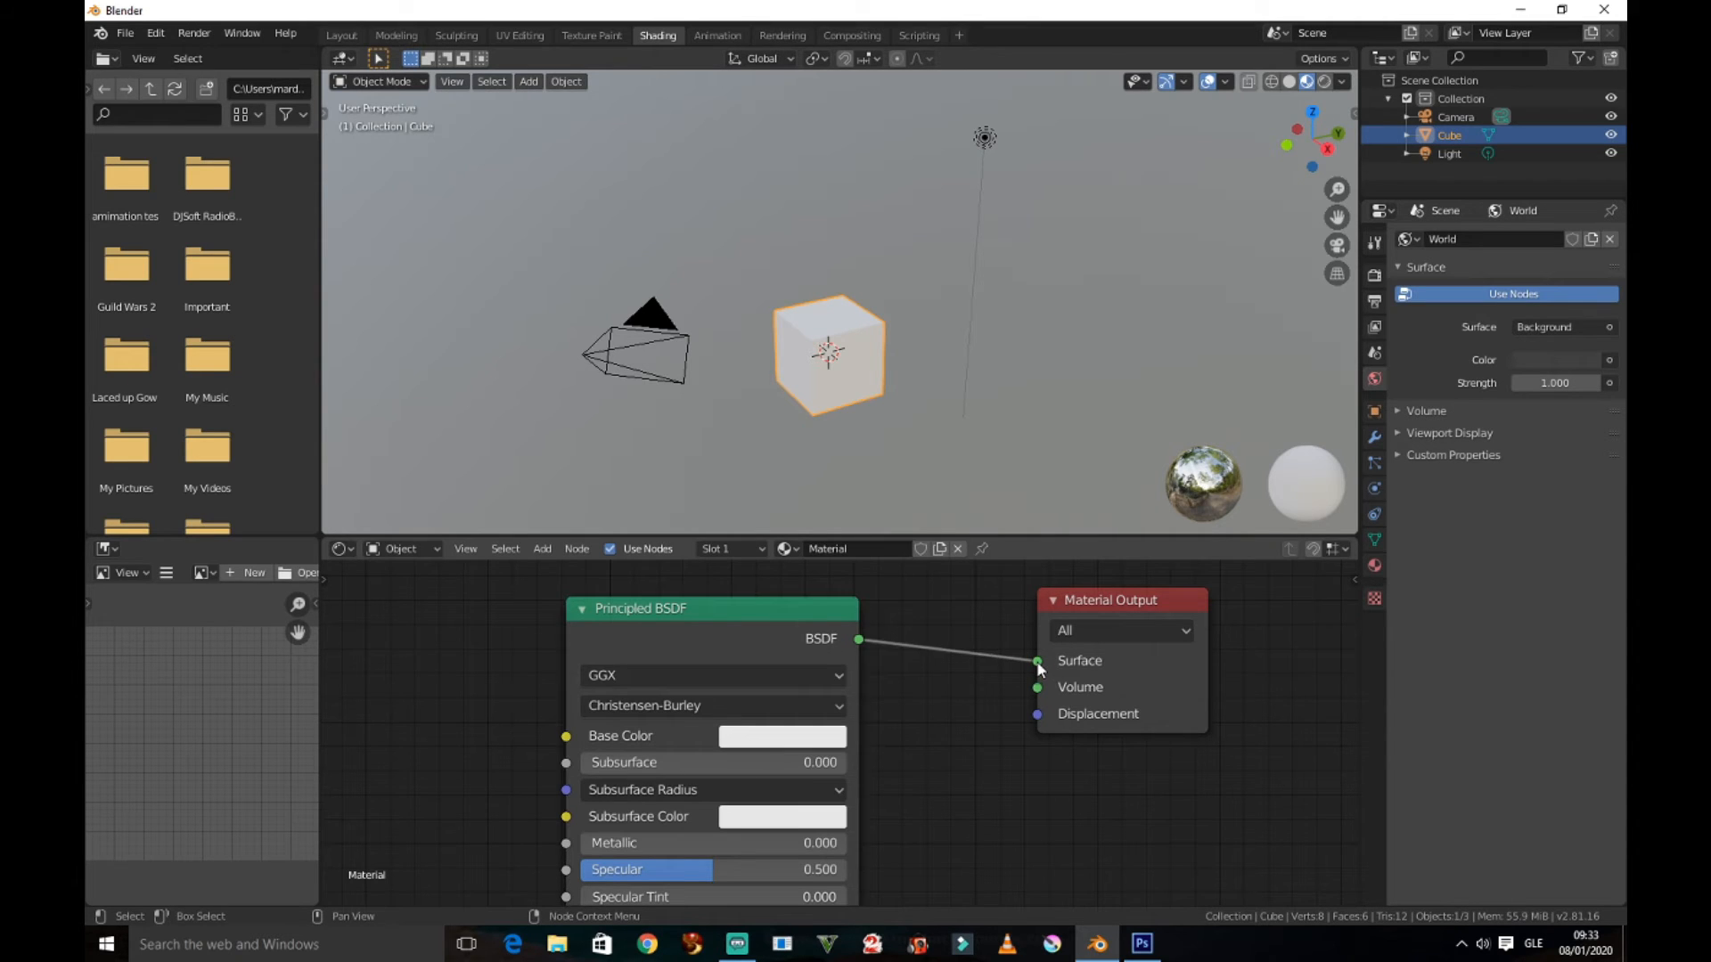
# Disconnect the Principled BSDF output from the Material Output's Surface input and link the two again
pyautogui.moveTo(1038, 665); pyautogui.dragTo(935, 714)
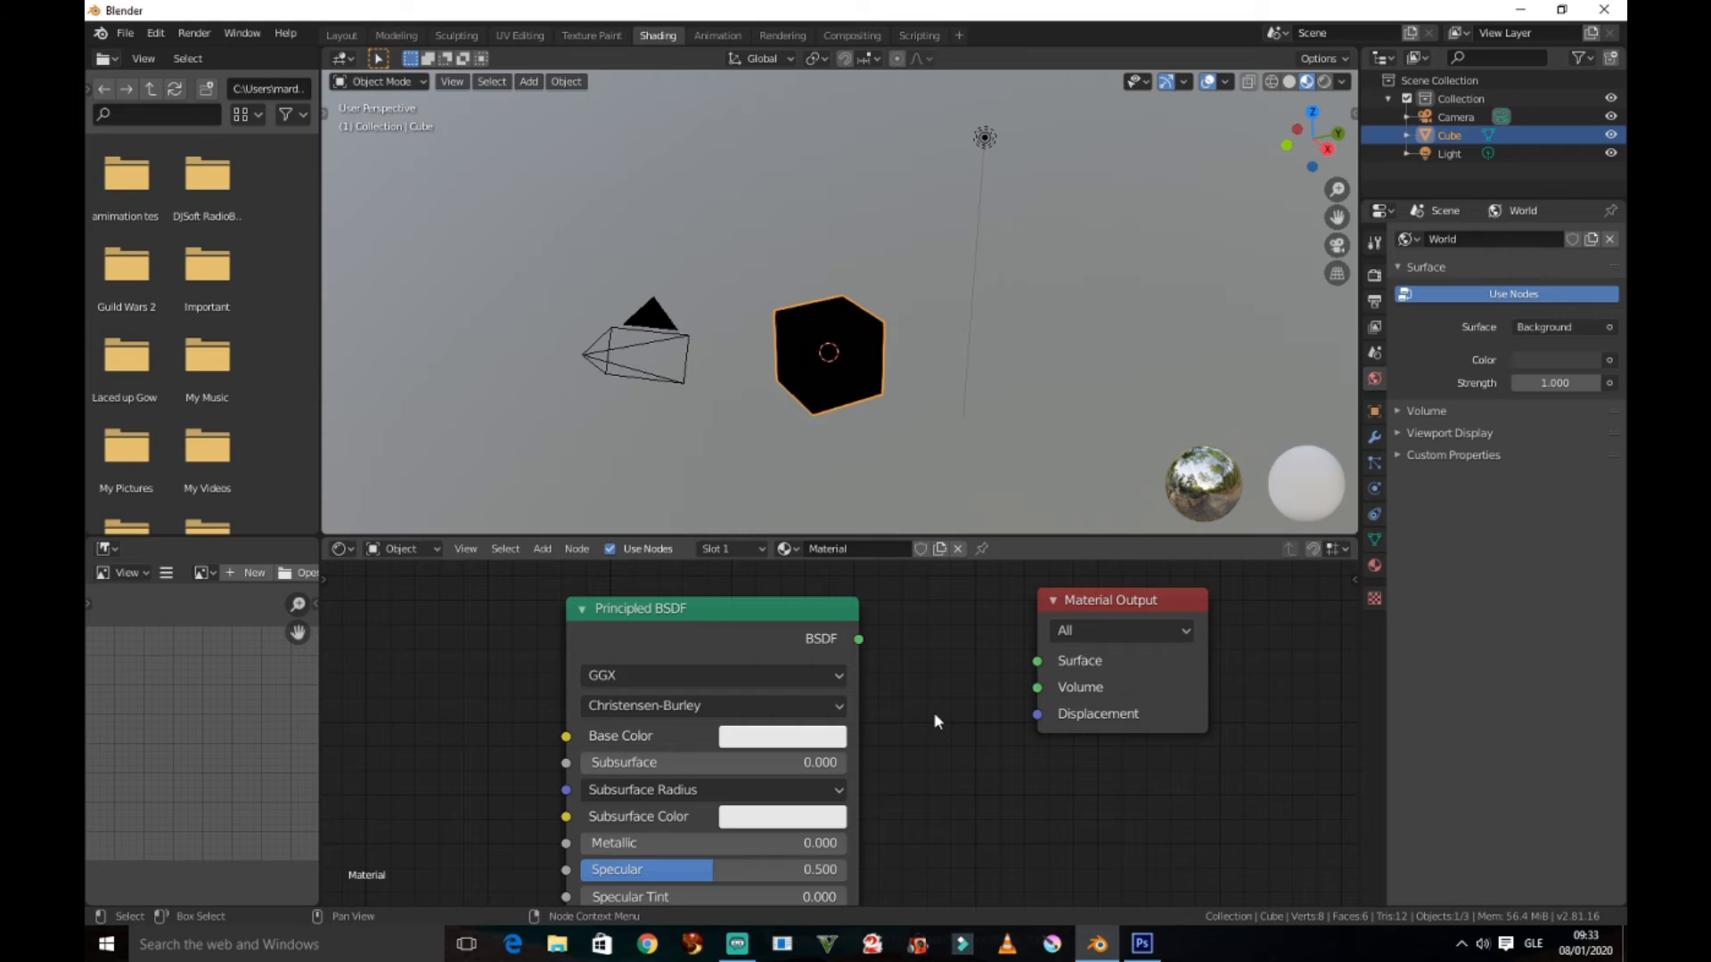
pyautogui.moveTo(859, 640); pyautogui.dragTo(927, 675)
pyautogui.moveTo(859, 640); pyautogui.dragTo(1039, 664)
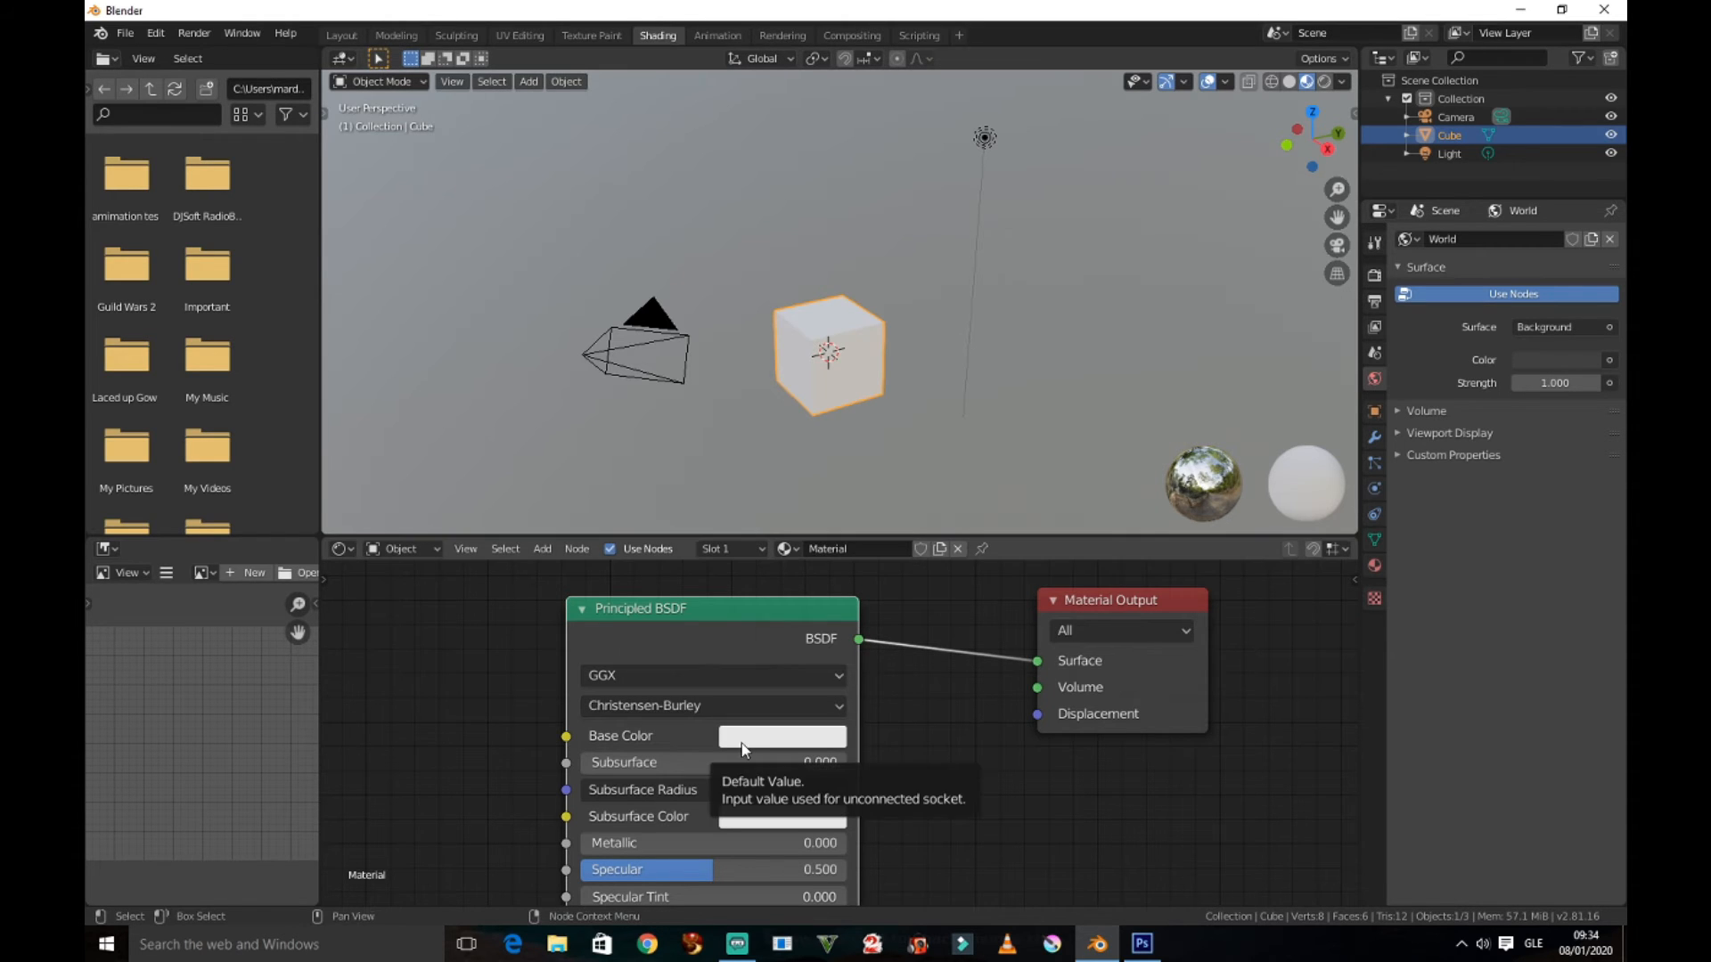
# Set the Principled BSDF's Base Color to blue and check the cube in the UV Editing workspace before returning to Shading
pyautogui.click(787, 739)
pyautogui.moveTo(825, 486)
pyautogui.mouseDown()
pyautogui.moveTo(793, 542)
pyautogui.moveTo(768, 459)
pyautogui.moveTo(876, 444)
pyautogui.moveTo(855, 525)
pyautogui.moveTo(820, 539)
pyautogui.moveTo(768, 464)
pyautogui.moveTo(821, 420)
pyautogui.moveTo(798, 512)
pyautogui.moveTo(860, 504)
pyautogui.moveTo(870, 419)
pyautogui.mouseUp()
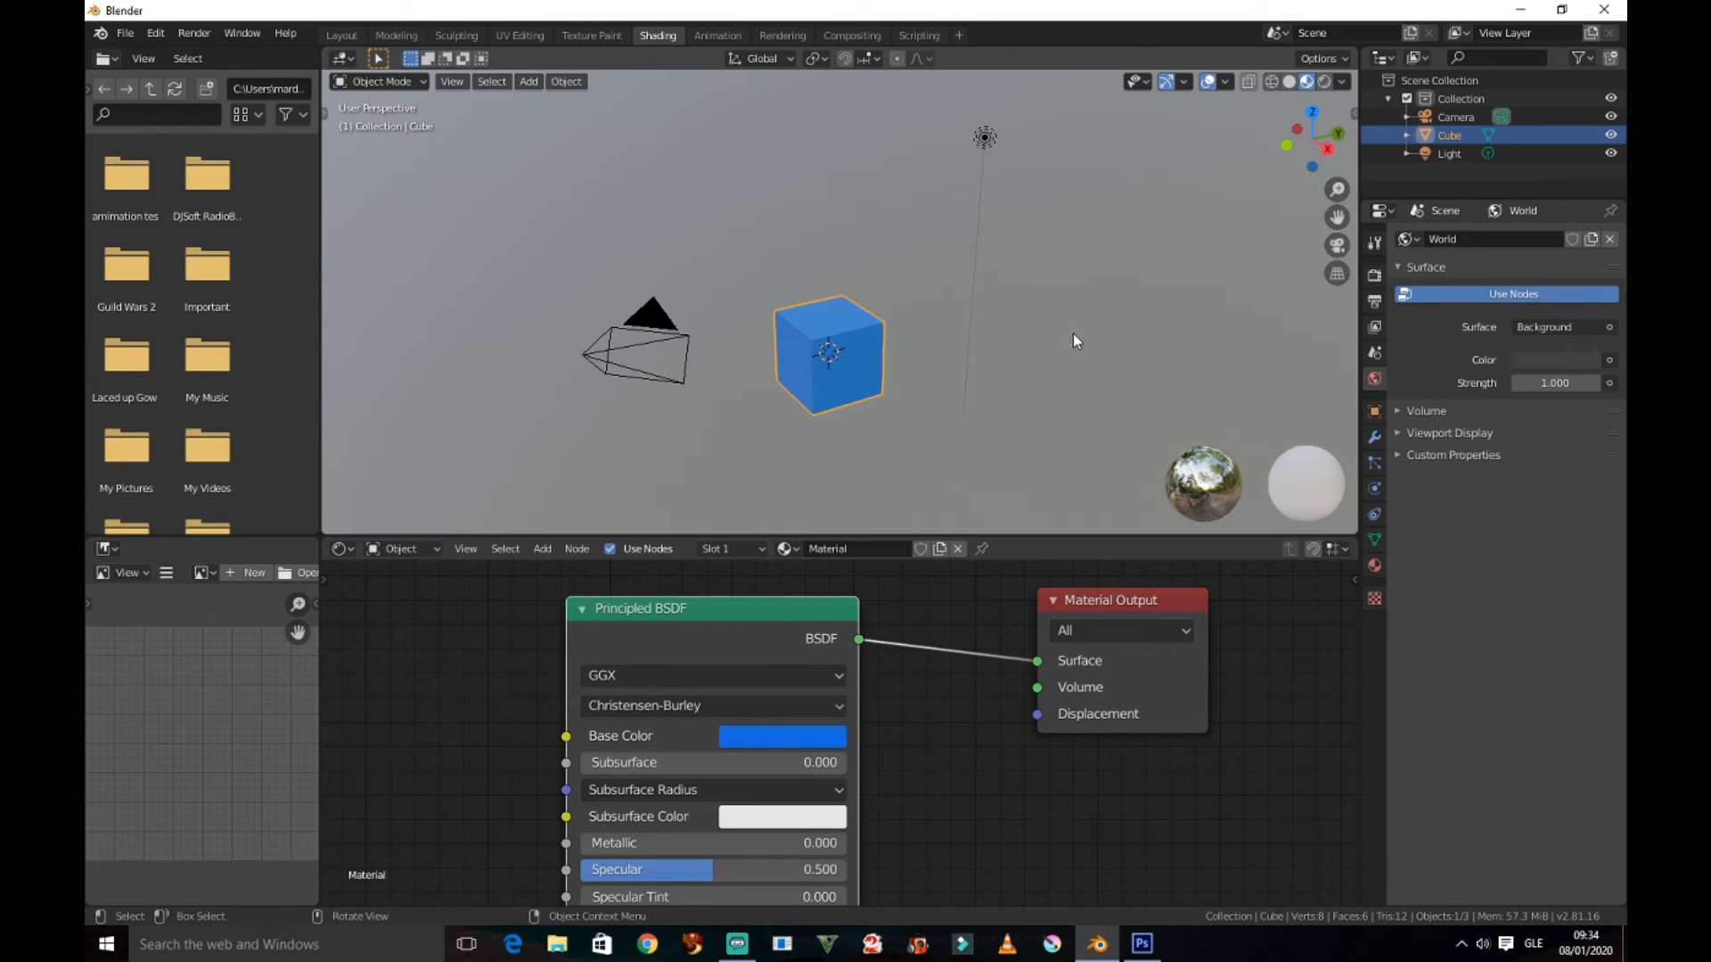
pyautogui.click(517, 36)
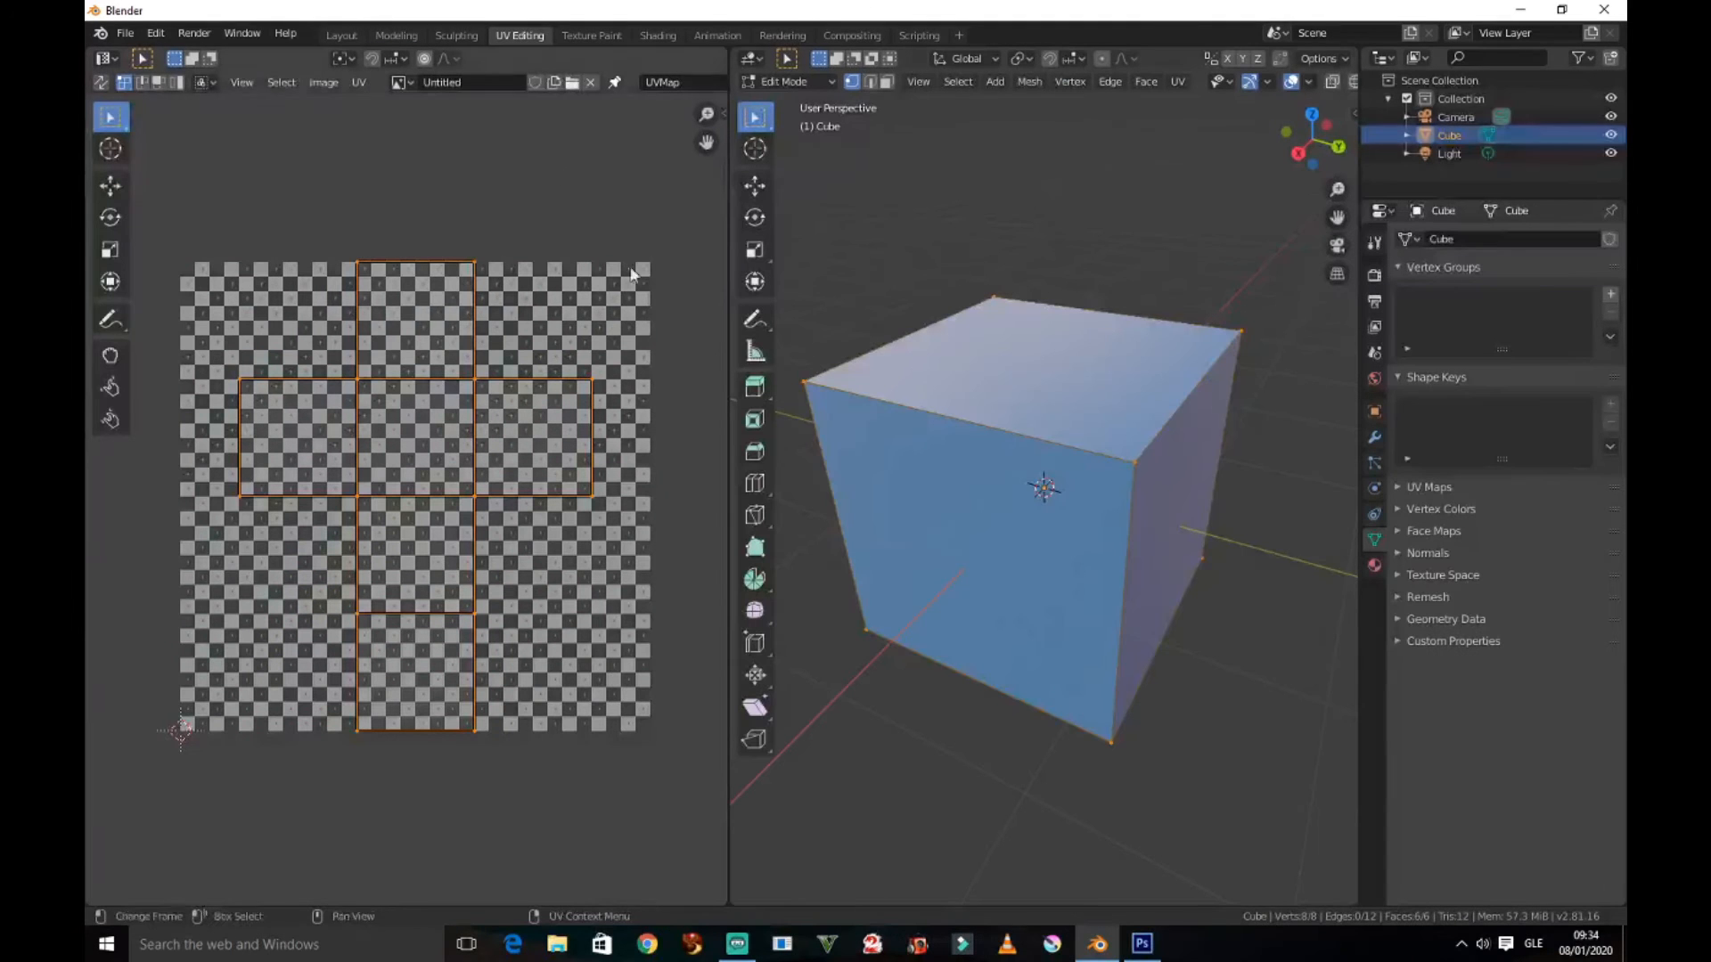
pyautogui.moveTo(1041, 493)
pyautogui.mouseDown(button='middle')
pyautogui.moveTo(1032, 473)
pyautogui.moveTo(1046, 486)
pyautogui.mouseUp(button='middle')
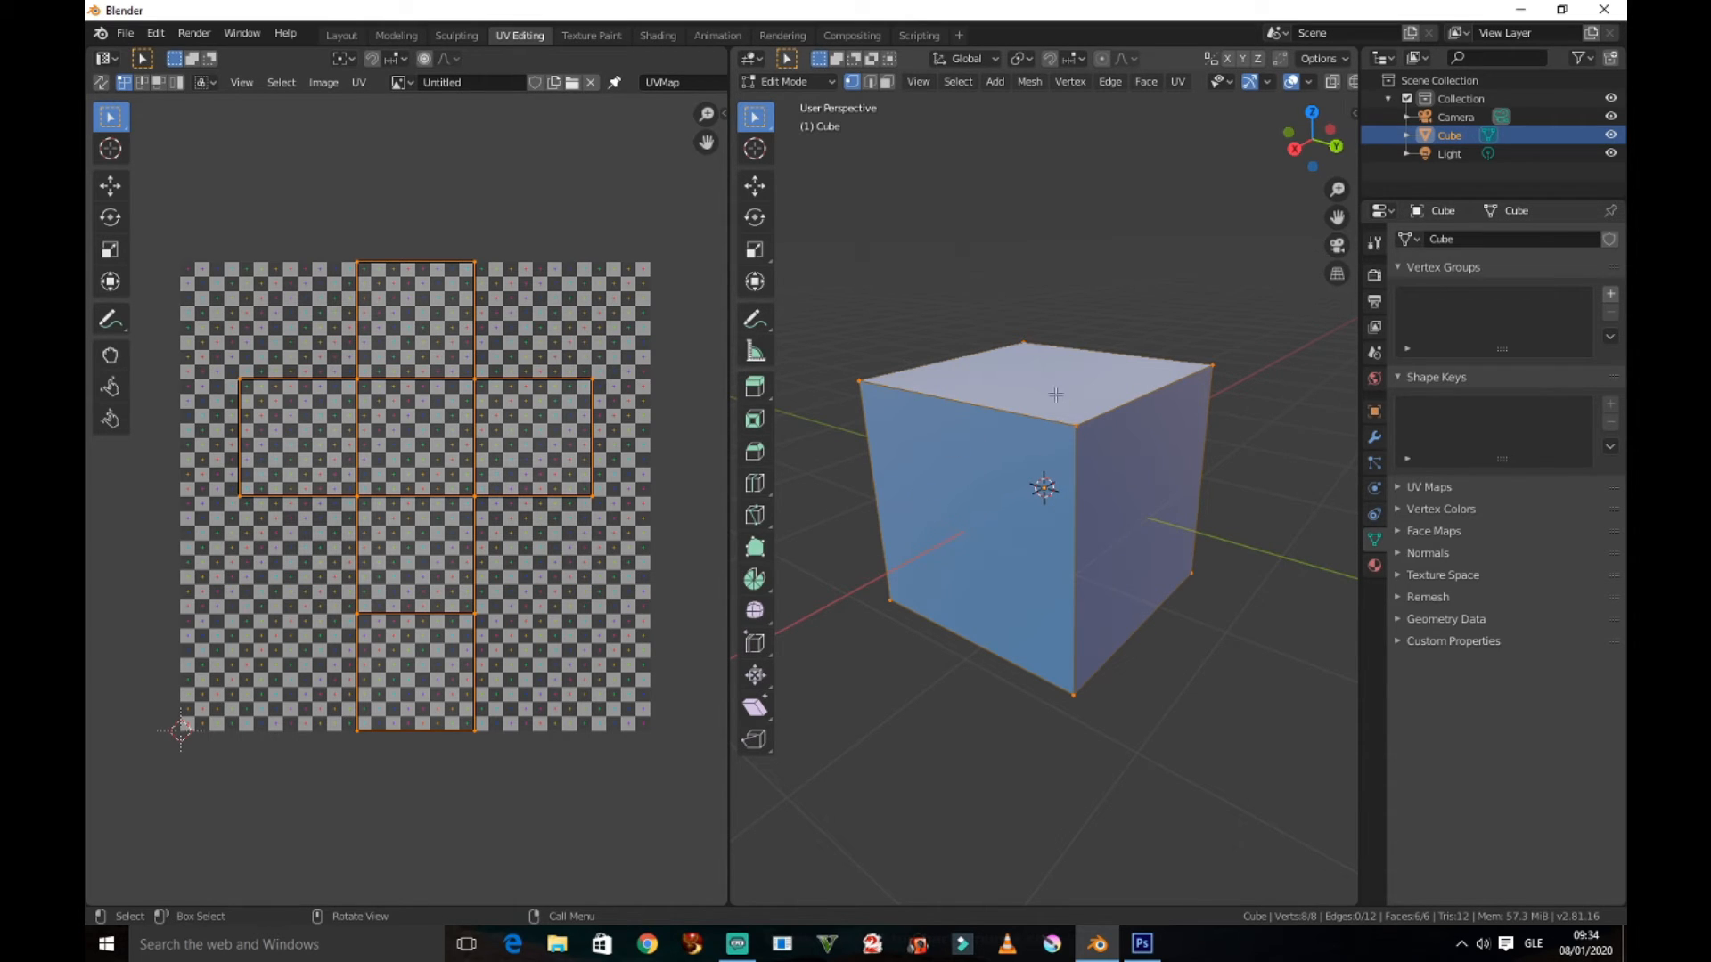
pyautogui.click(667, 39)
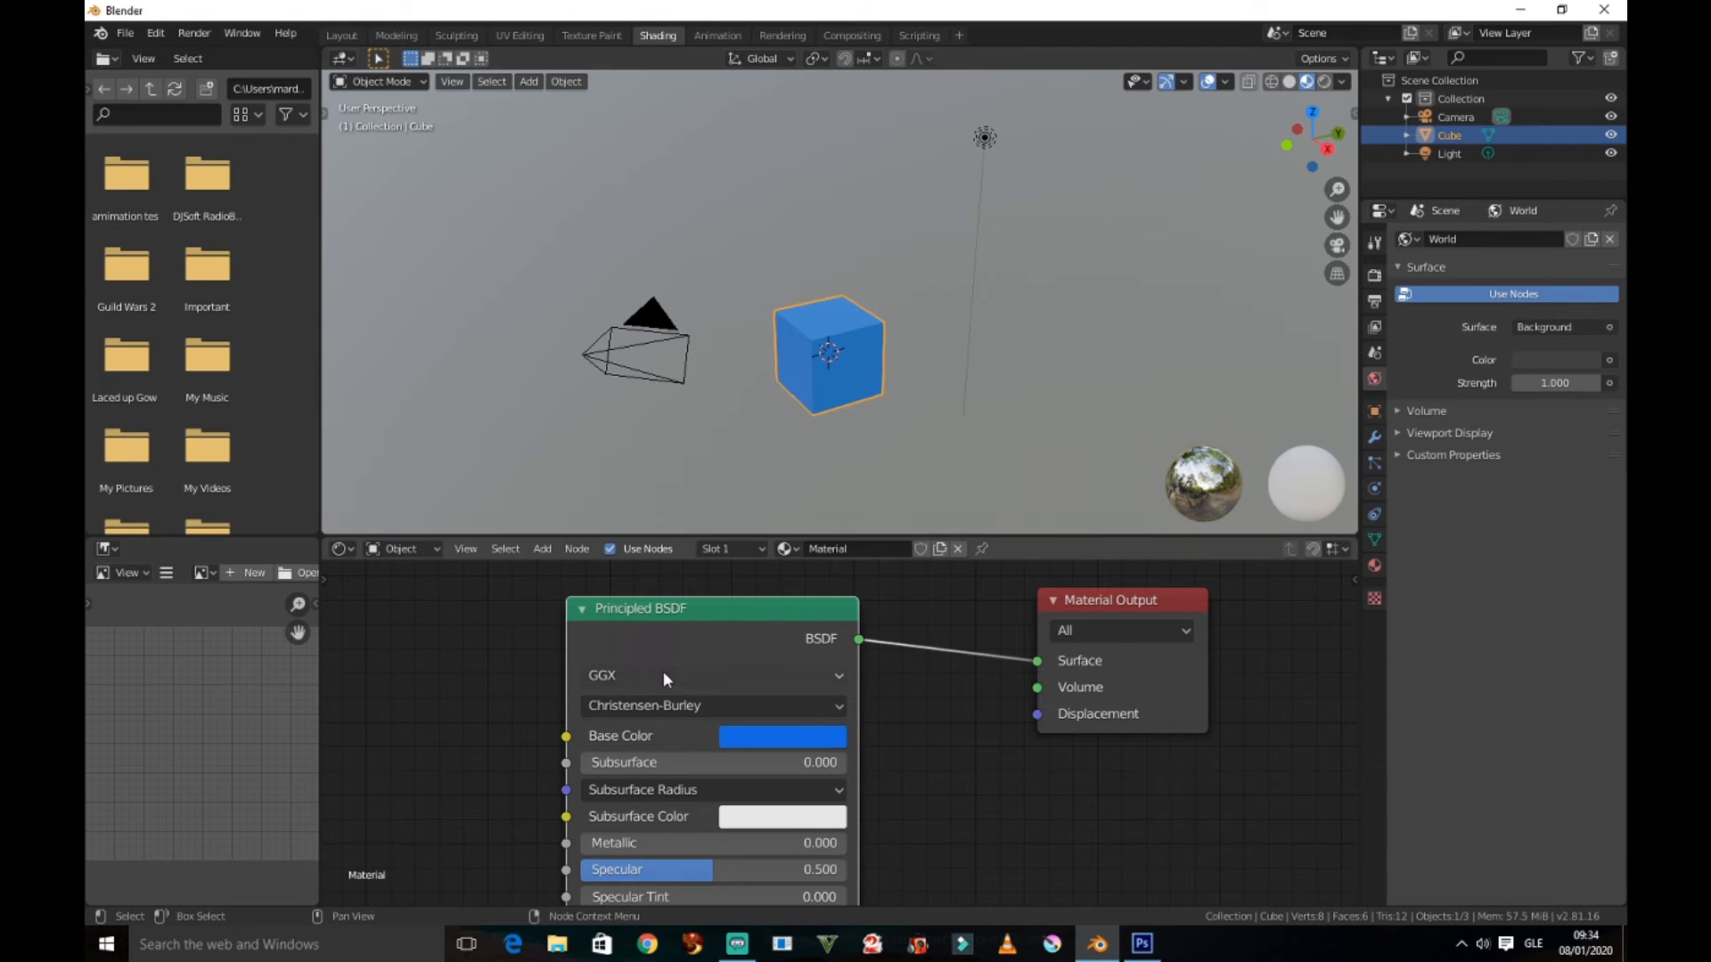
# Add an Image Texture node beside the Principled BSDF and delete it again
pyautogui.moveTo(663, 671); pyautogui.dragTo(775, 638, button='middle')
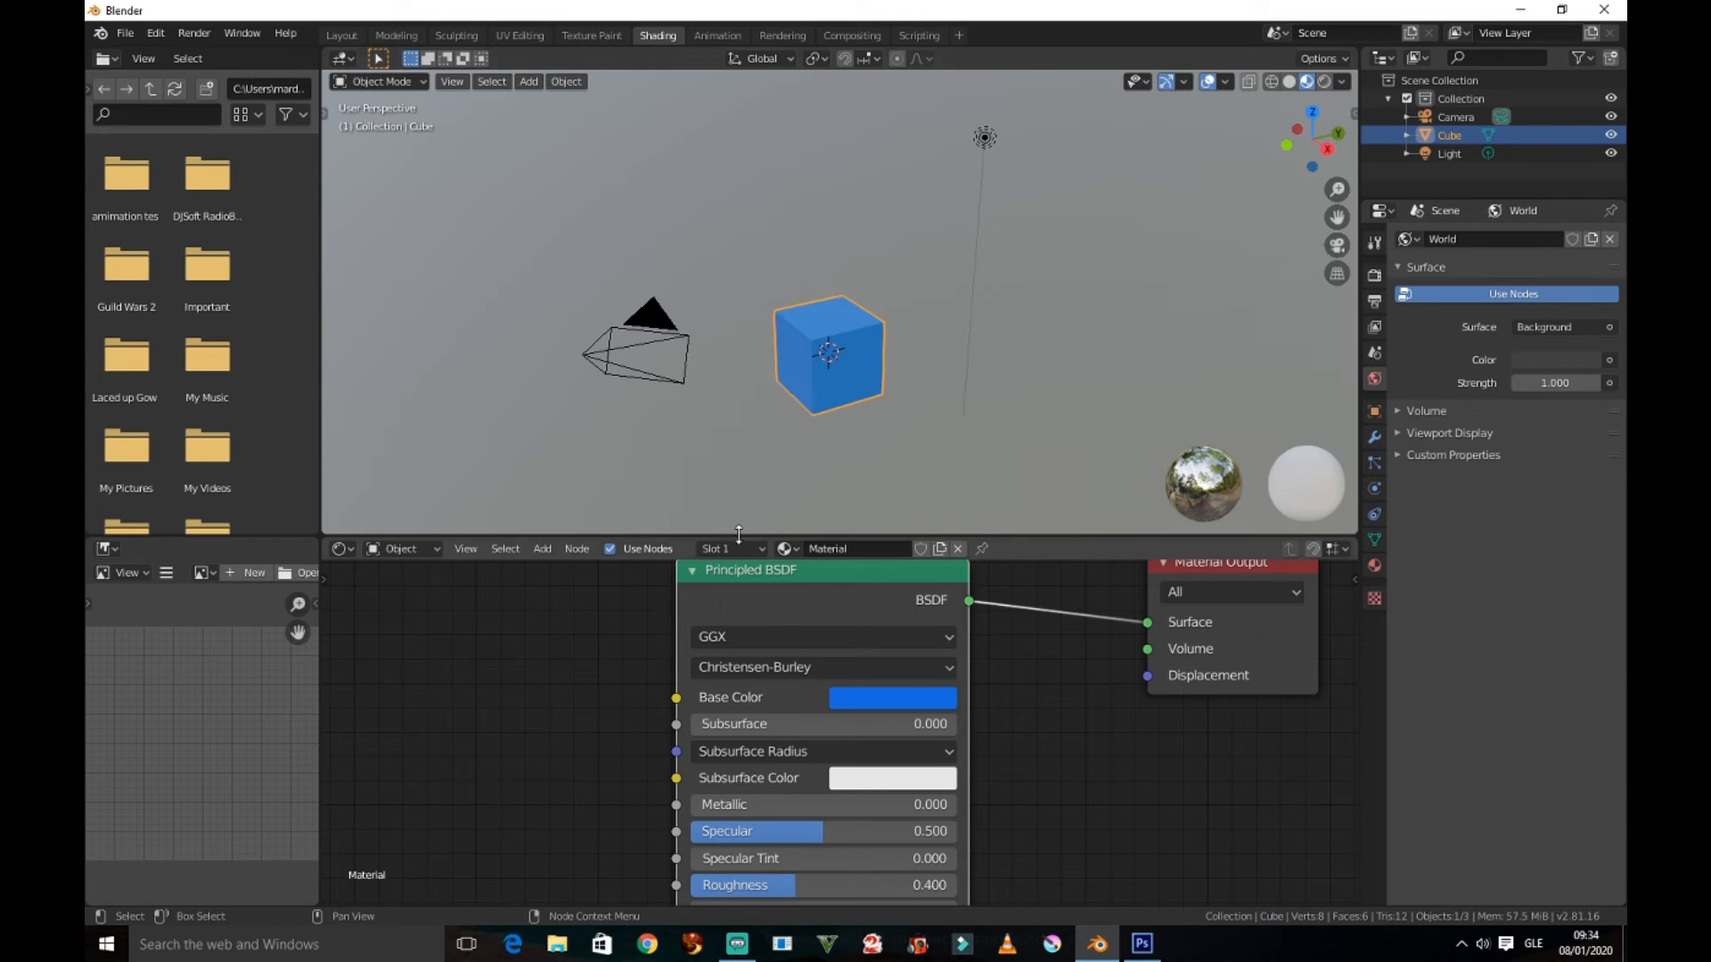
pyautogui.scroll(4, 841, 335)
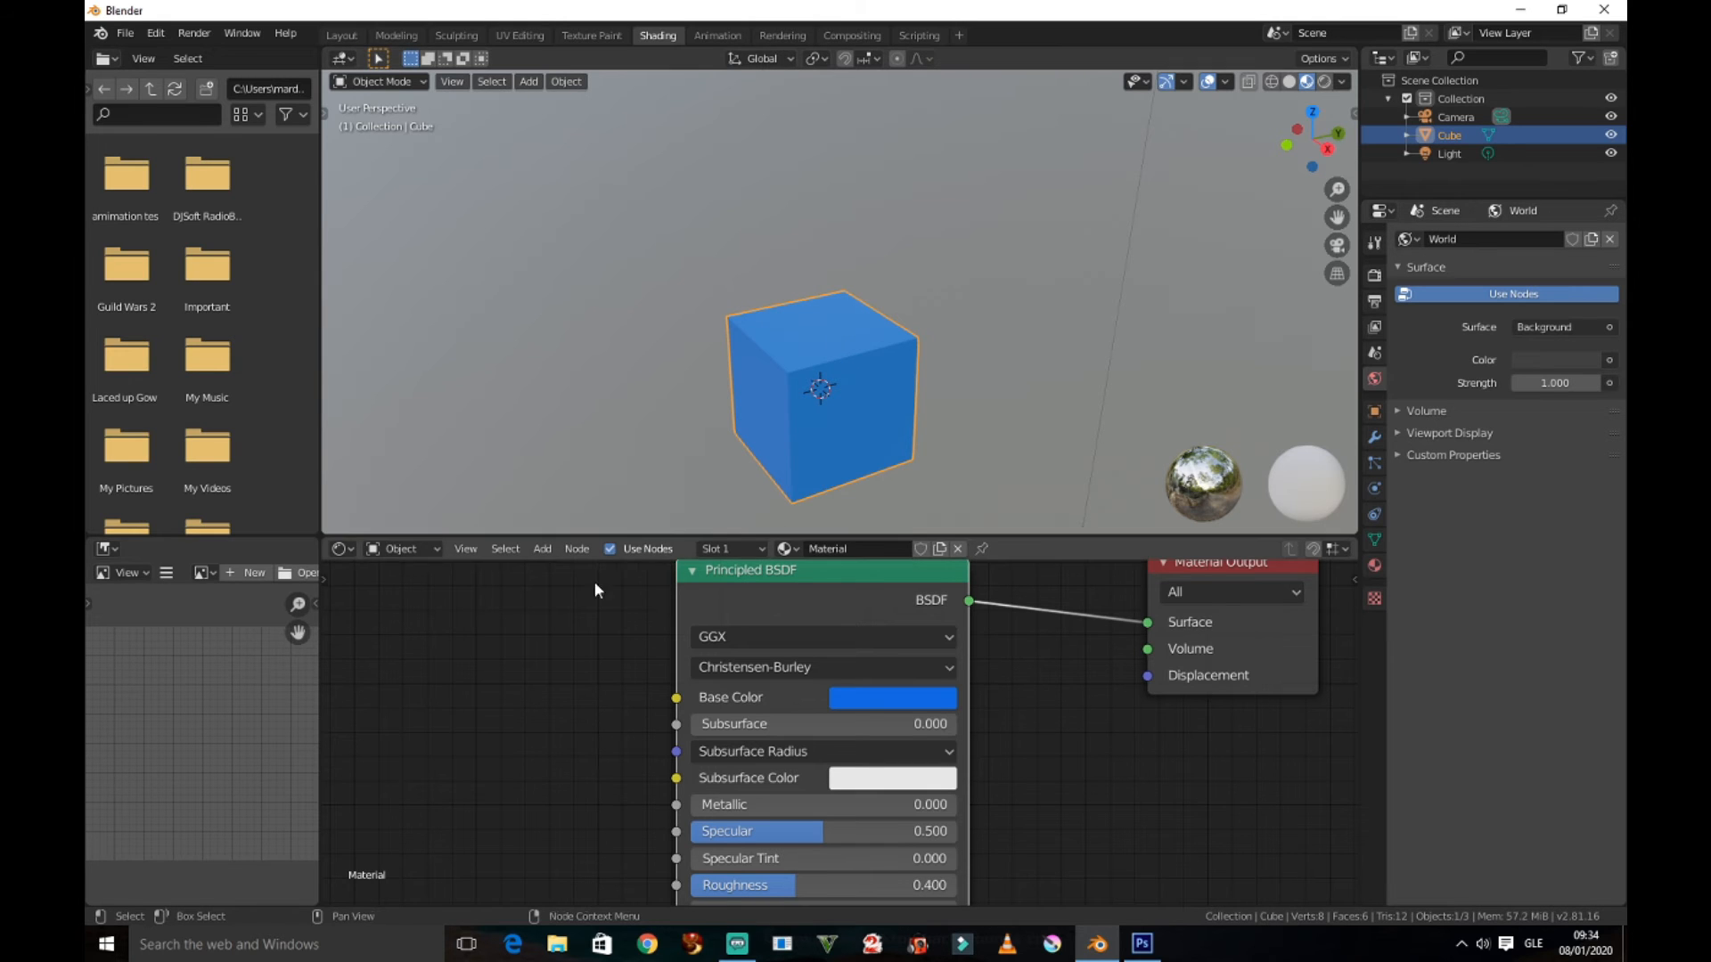
pyautogui.scroll(-1, 588, 615)
pyautogui.moveTo(579, 633); pyautogui.dragTo(721, 696, button='middle')
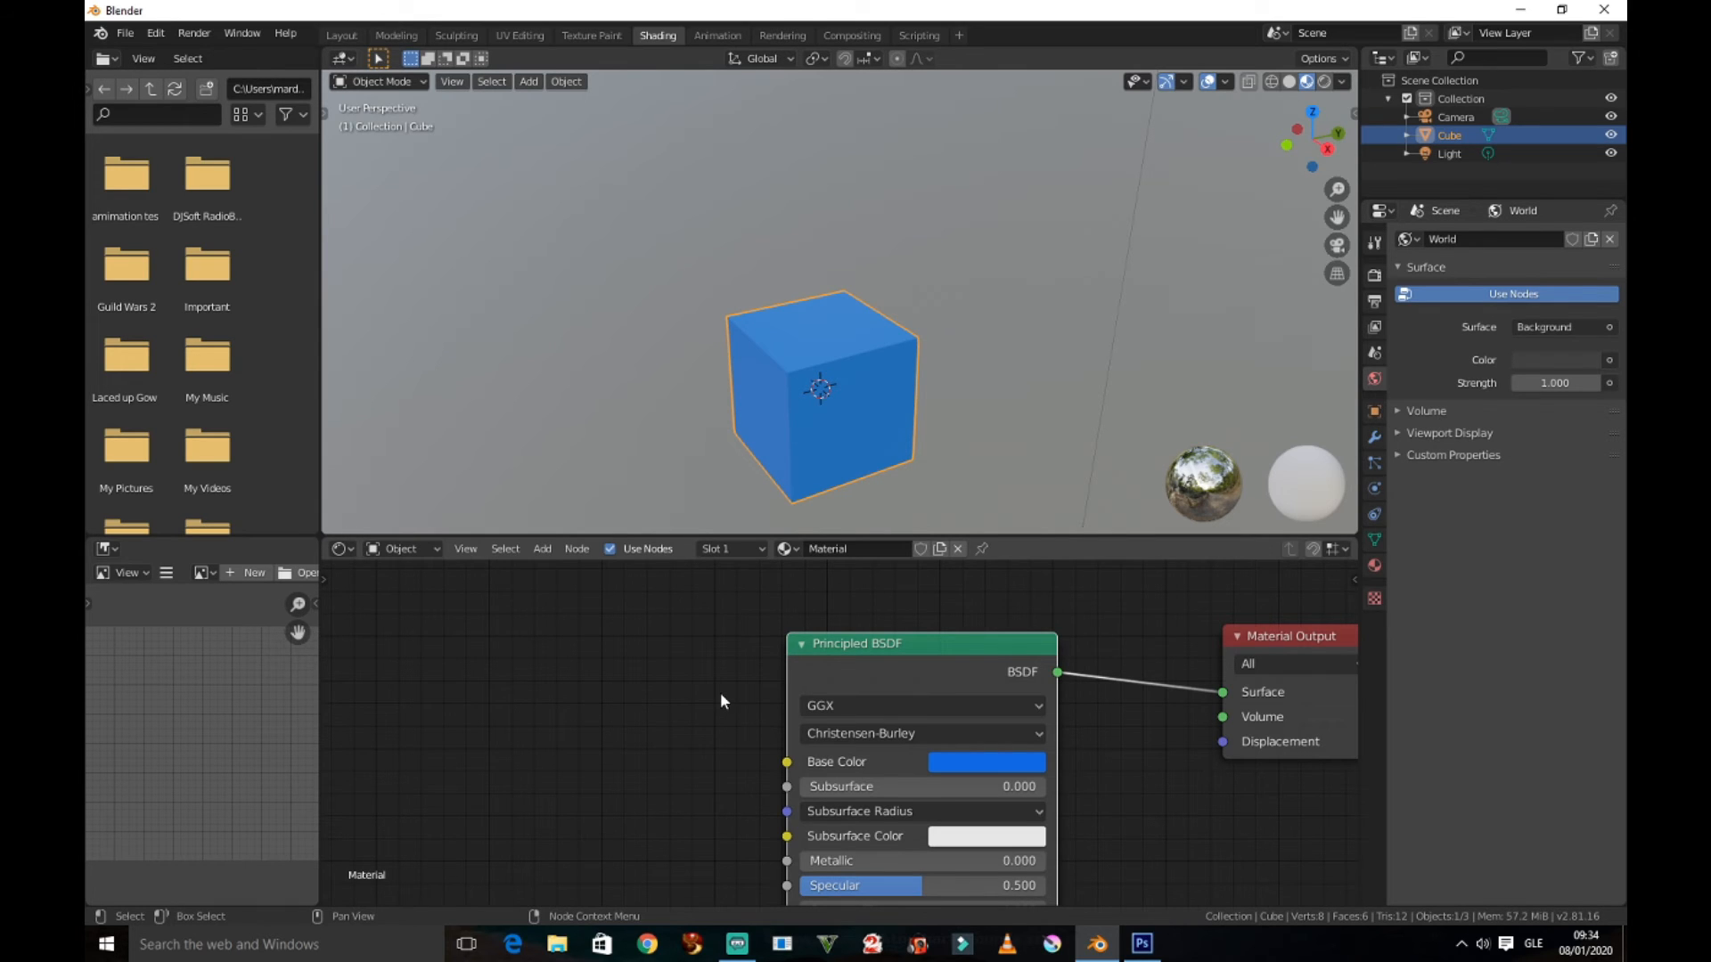
pyautogui.click(541, 550)
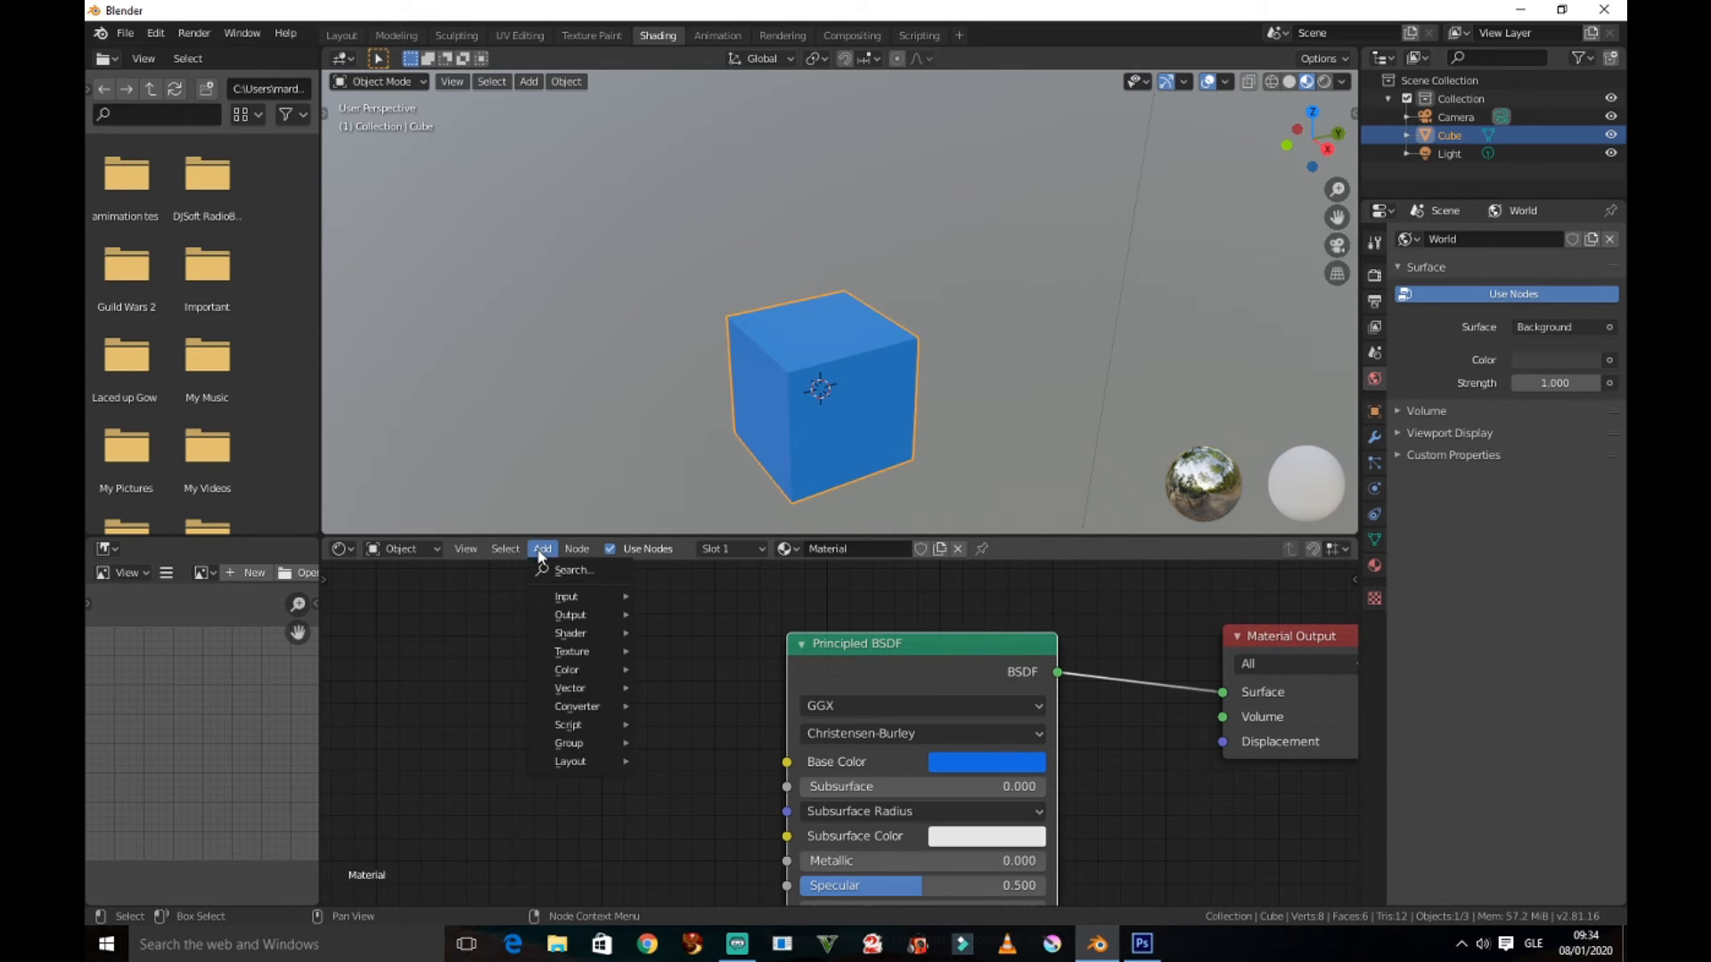
pyautogui.moveTo(574, 651)
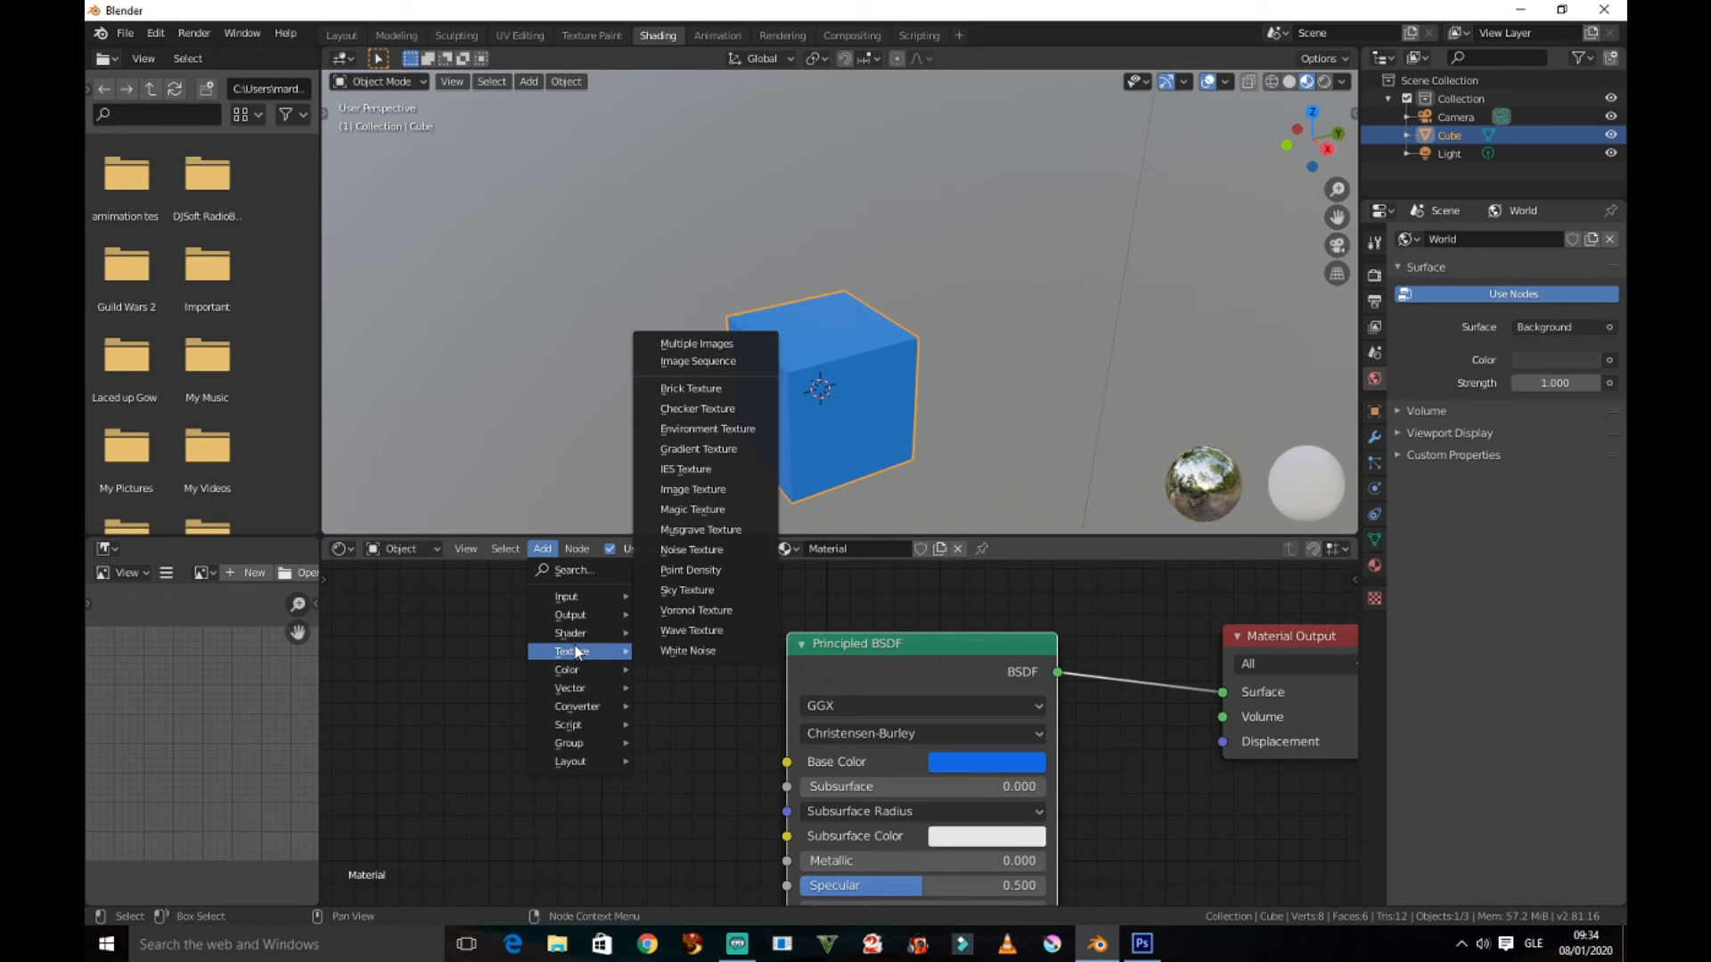
pyautogui.click(713, 490)
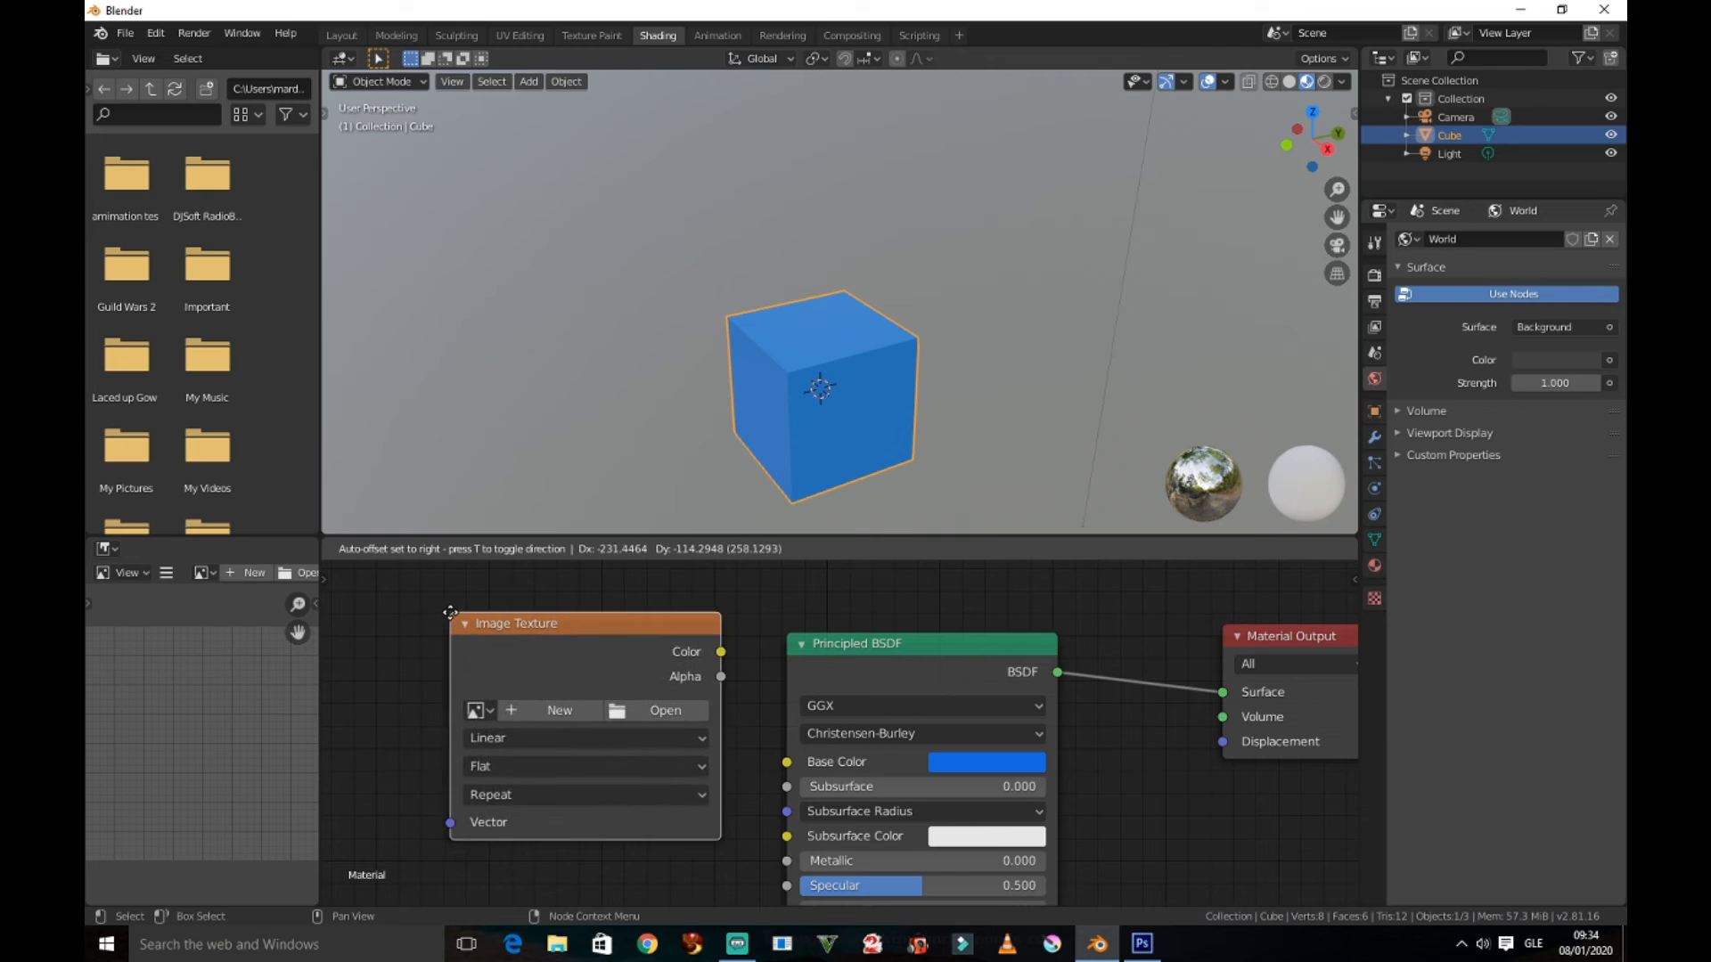
pyautogui.click(433, 631)
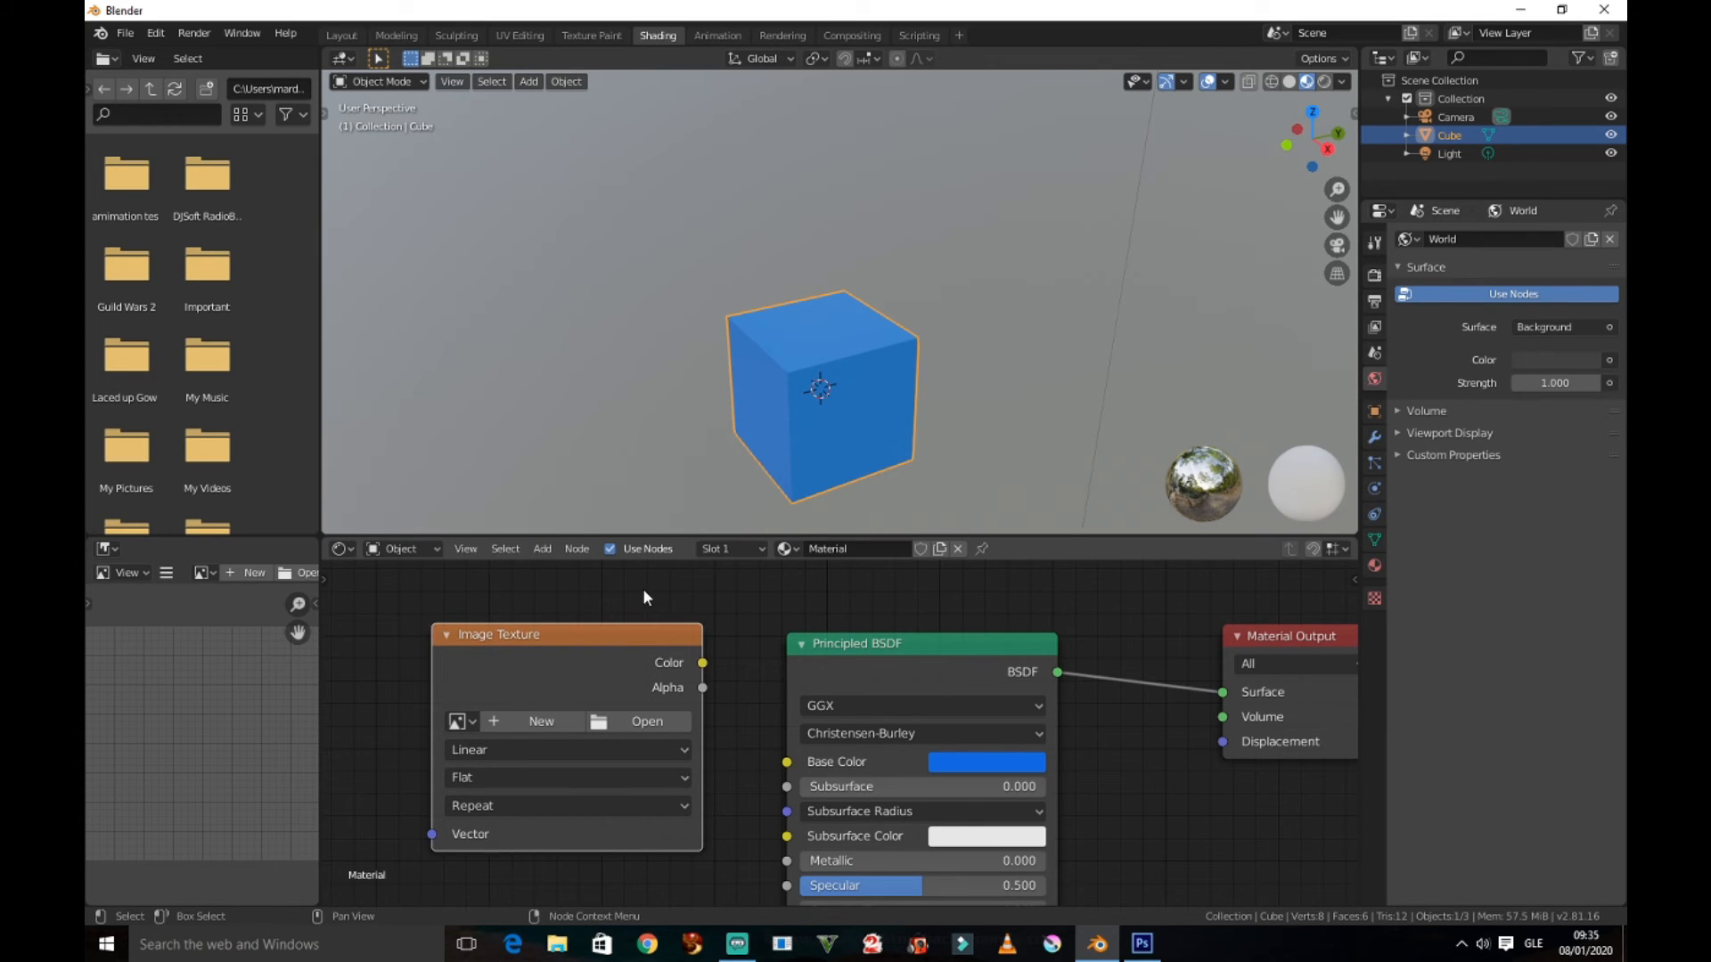
pyautogui.press('x')
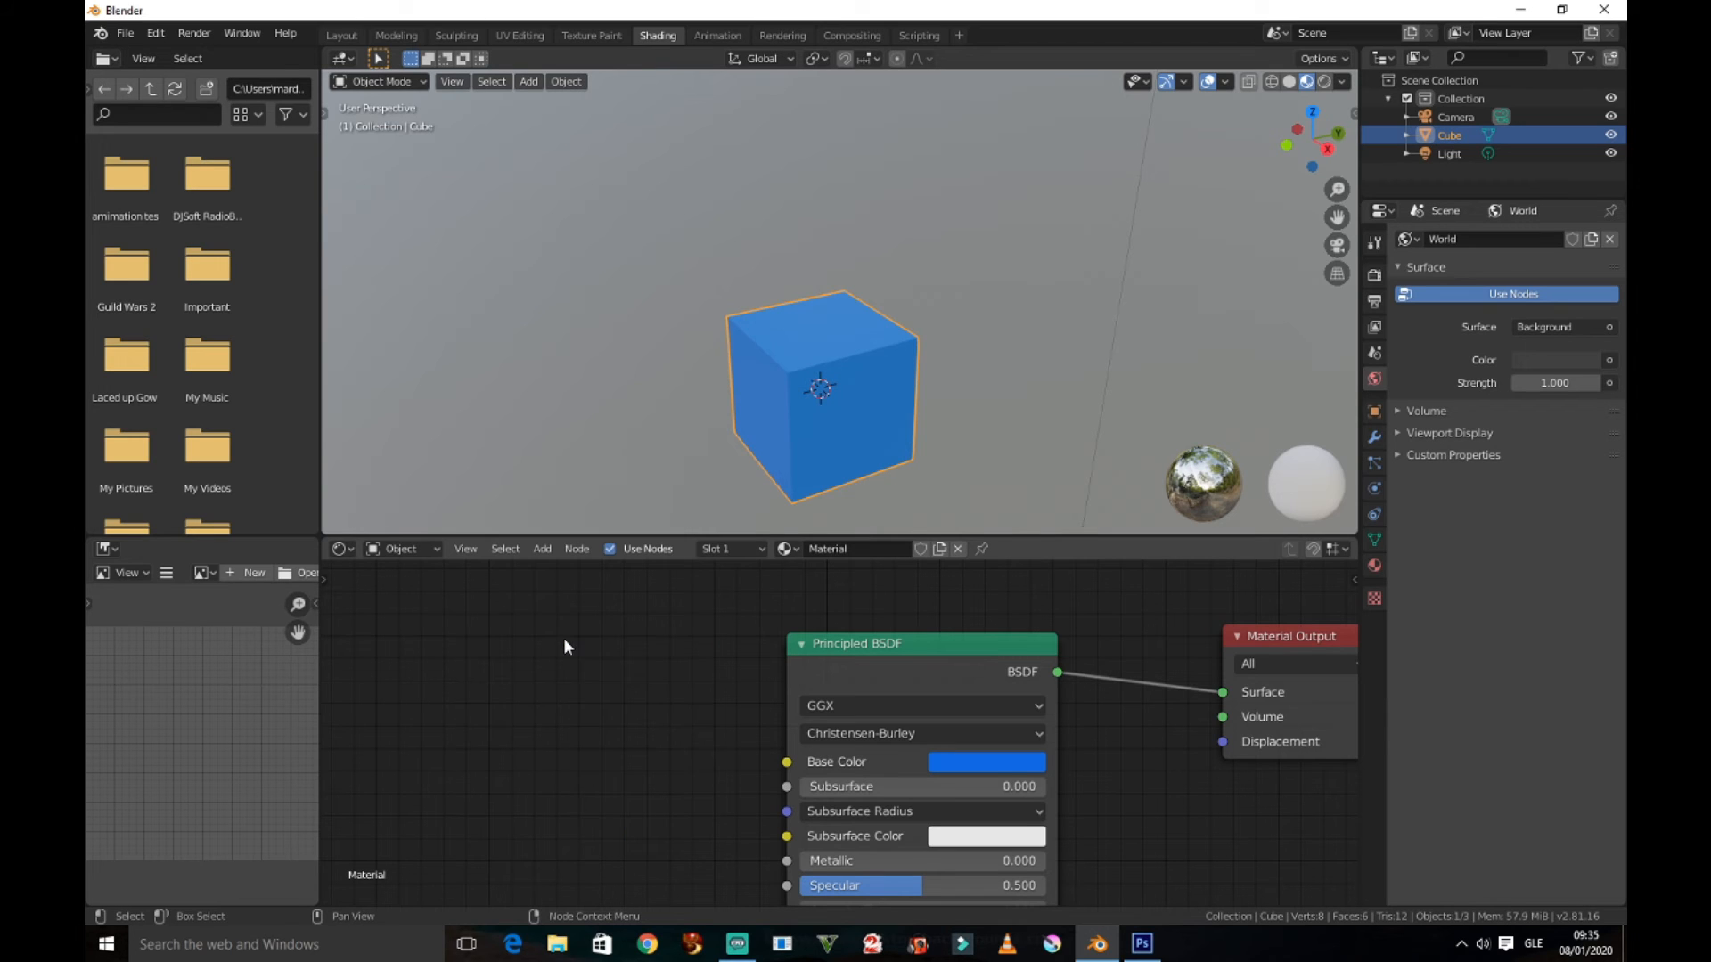
# Add an Image Texture node before the Principled BSDF and assign it the existing Untitled image
pyautogui.hotkey('shift', 'a')
pyautogui.moveTo(564, 638)
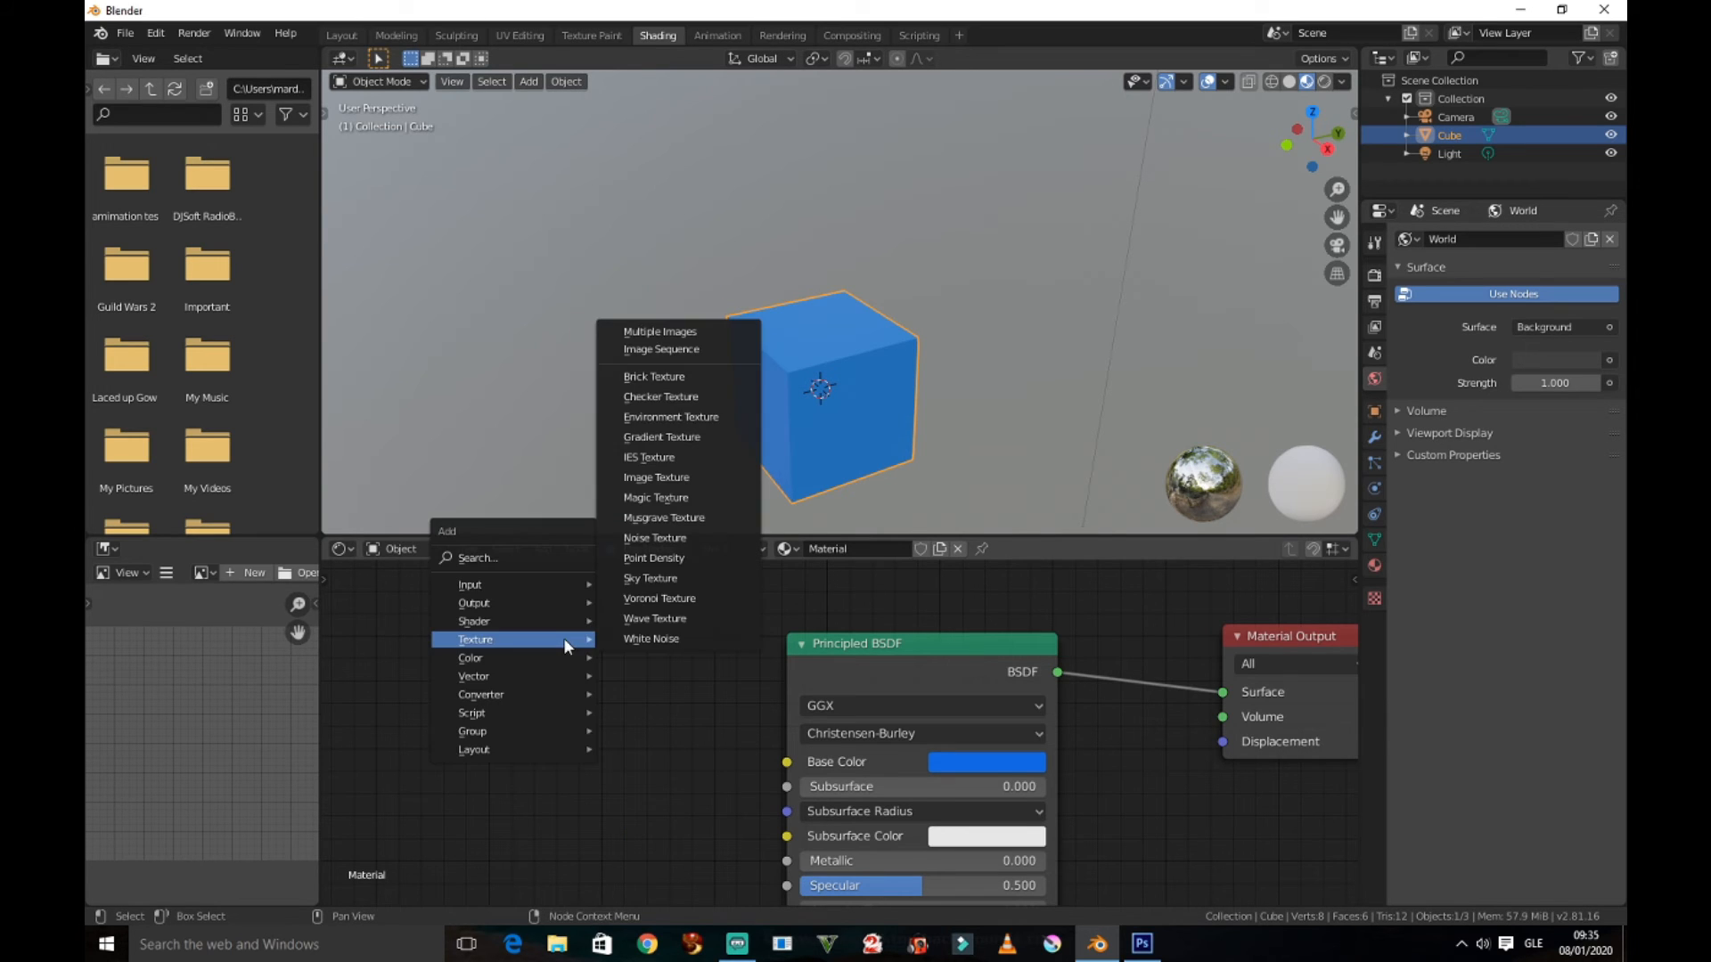
pyautogui.click(697, 478)
pyautogui.click(431, 634)
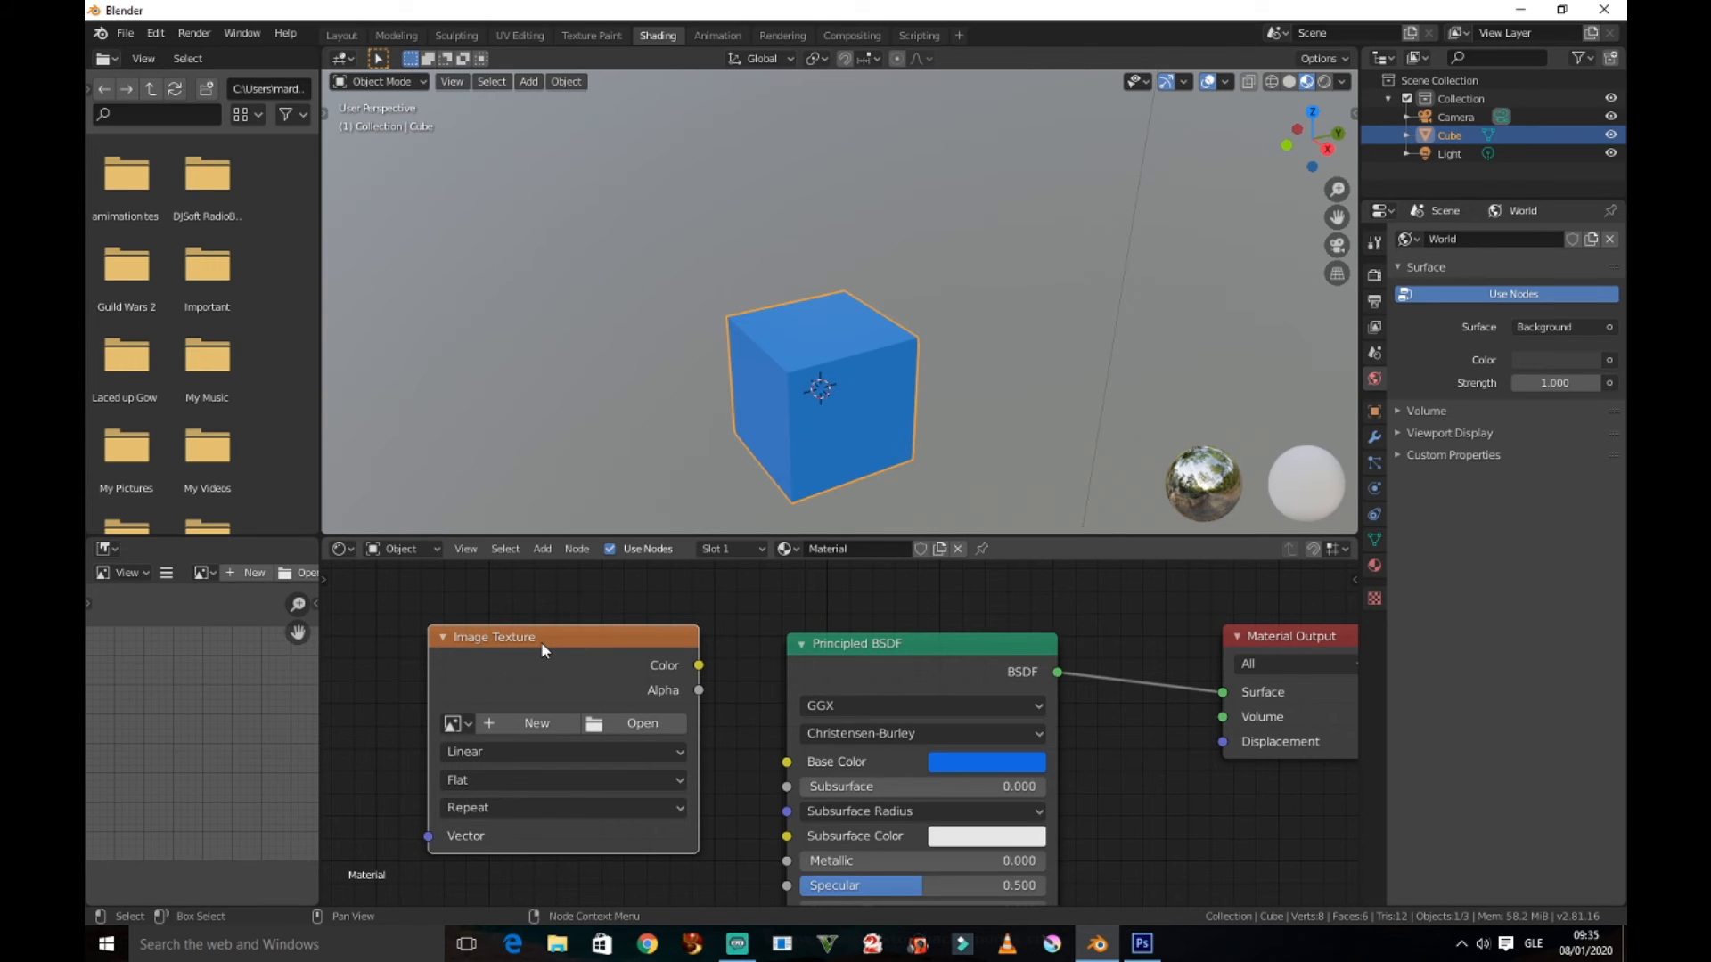
pyautogui.click(467, 726)
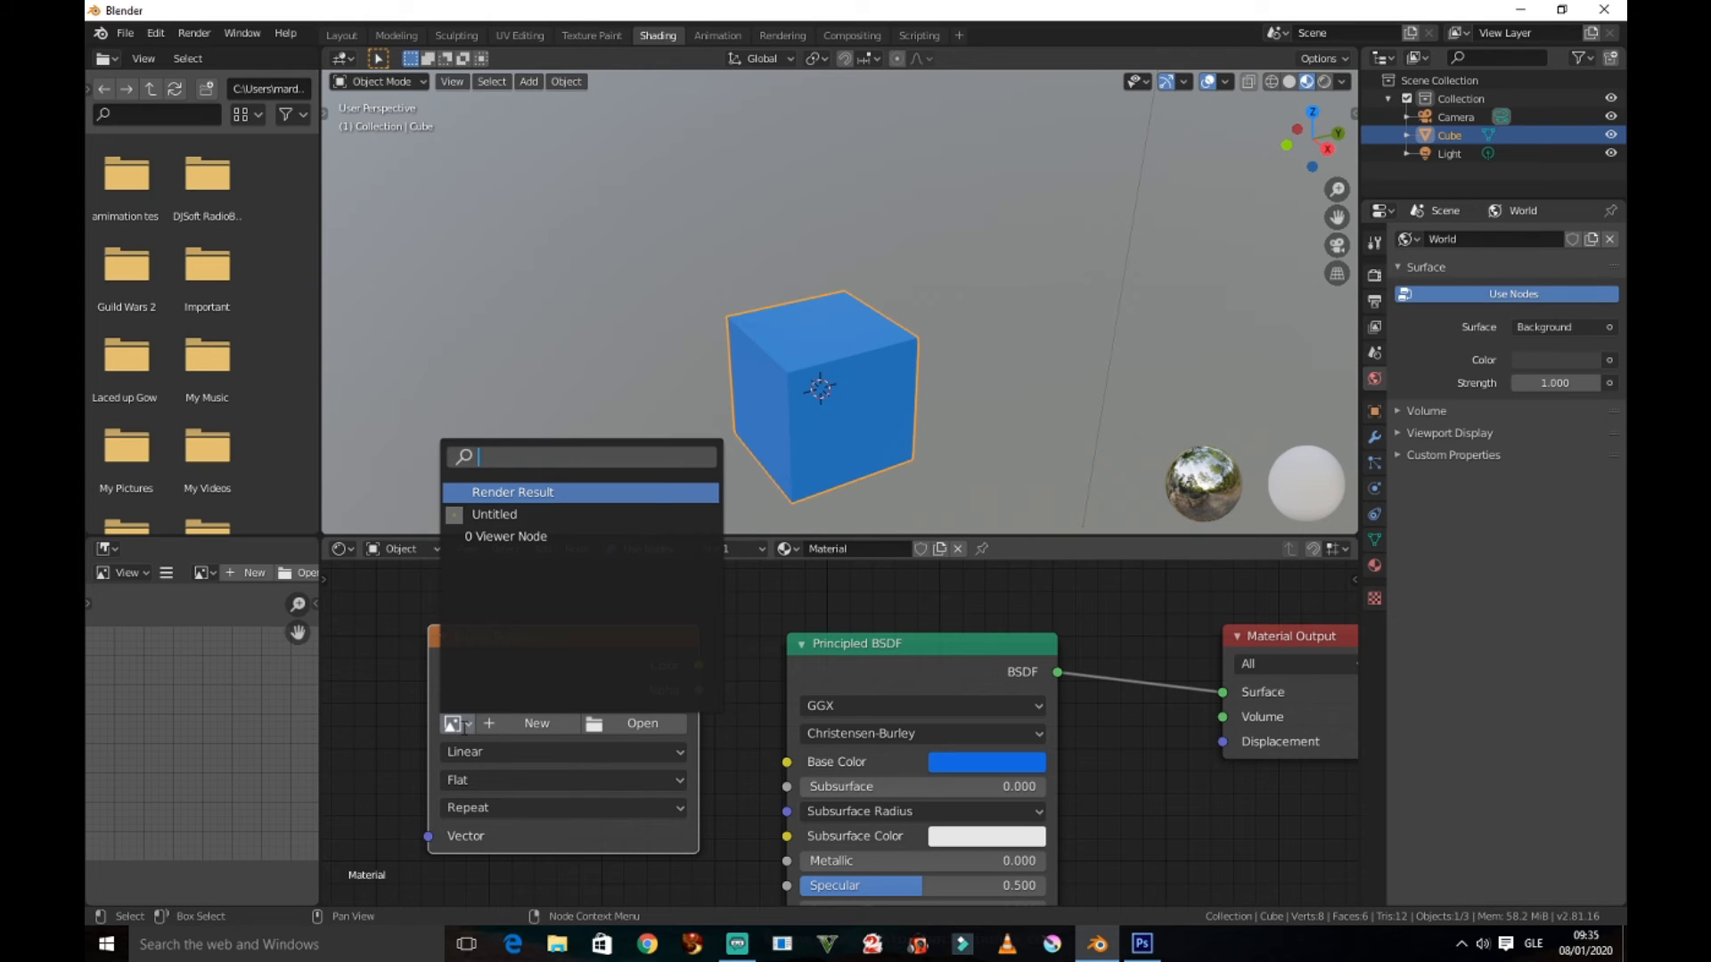
pyautogui.click(489, 513)
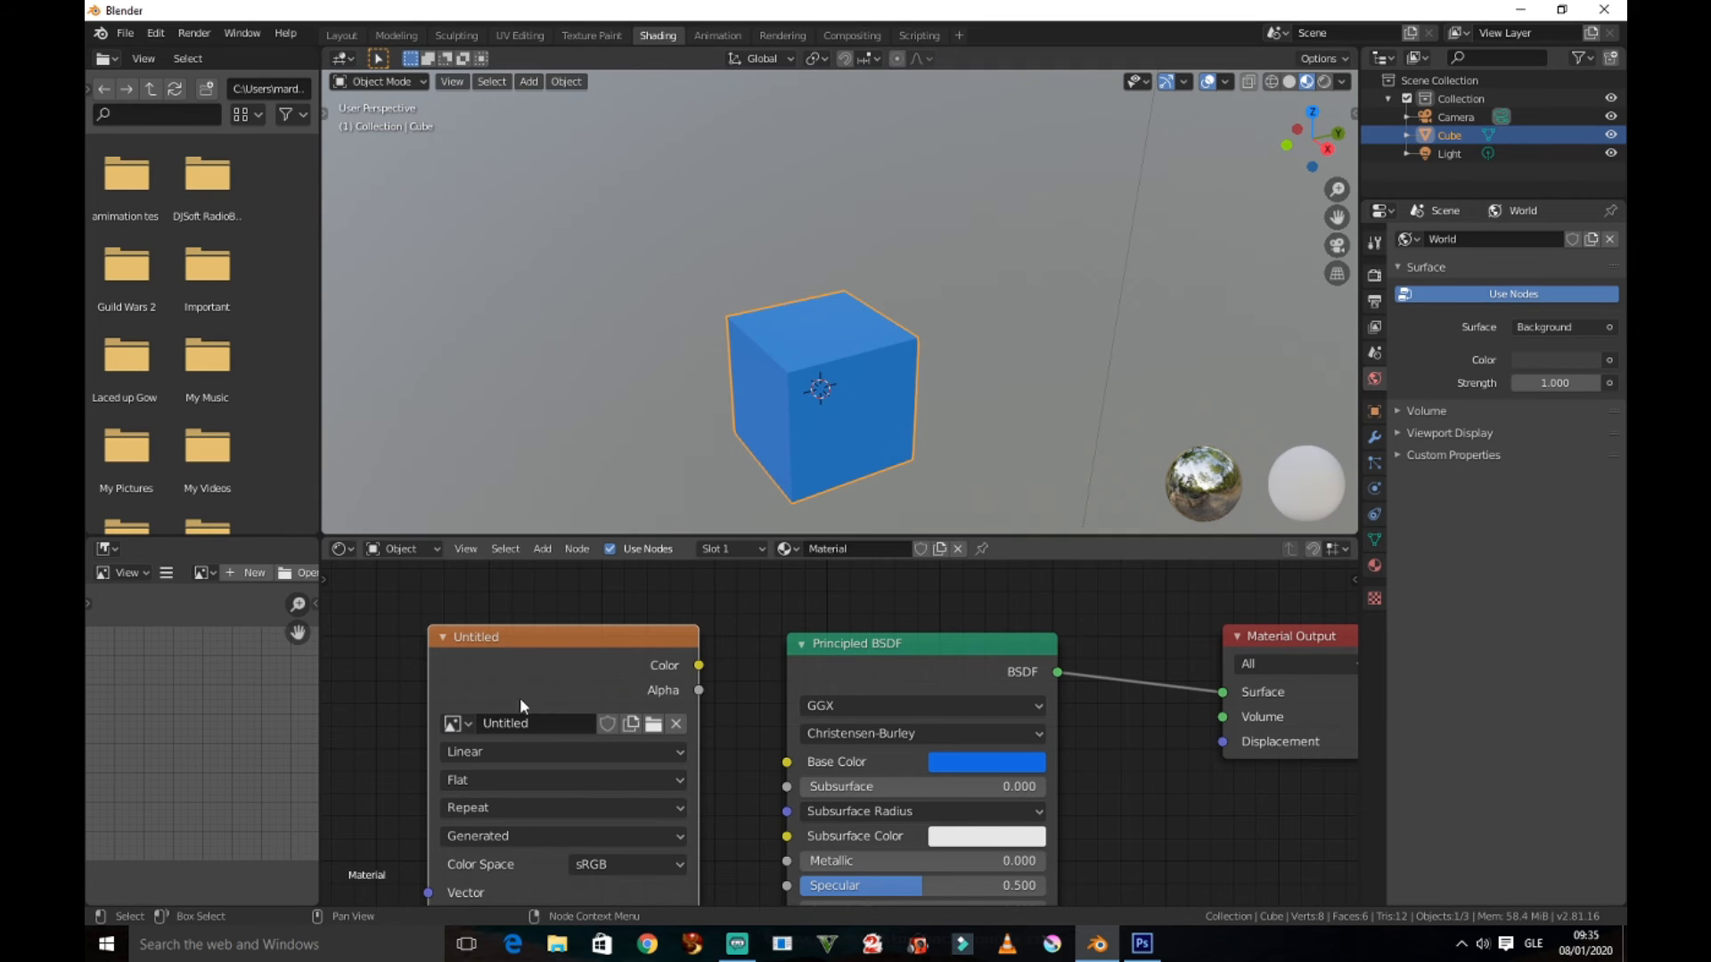
# Connect the image texture's Color output to the Principled BSDF's Base Color and arrange the three nodes neatly in a row
pyautogui.moveTo(655, 637); pyautogui.dragTo(787, 762)
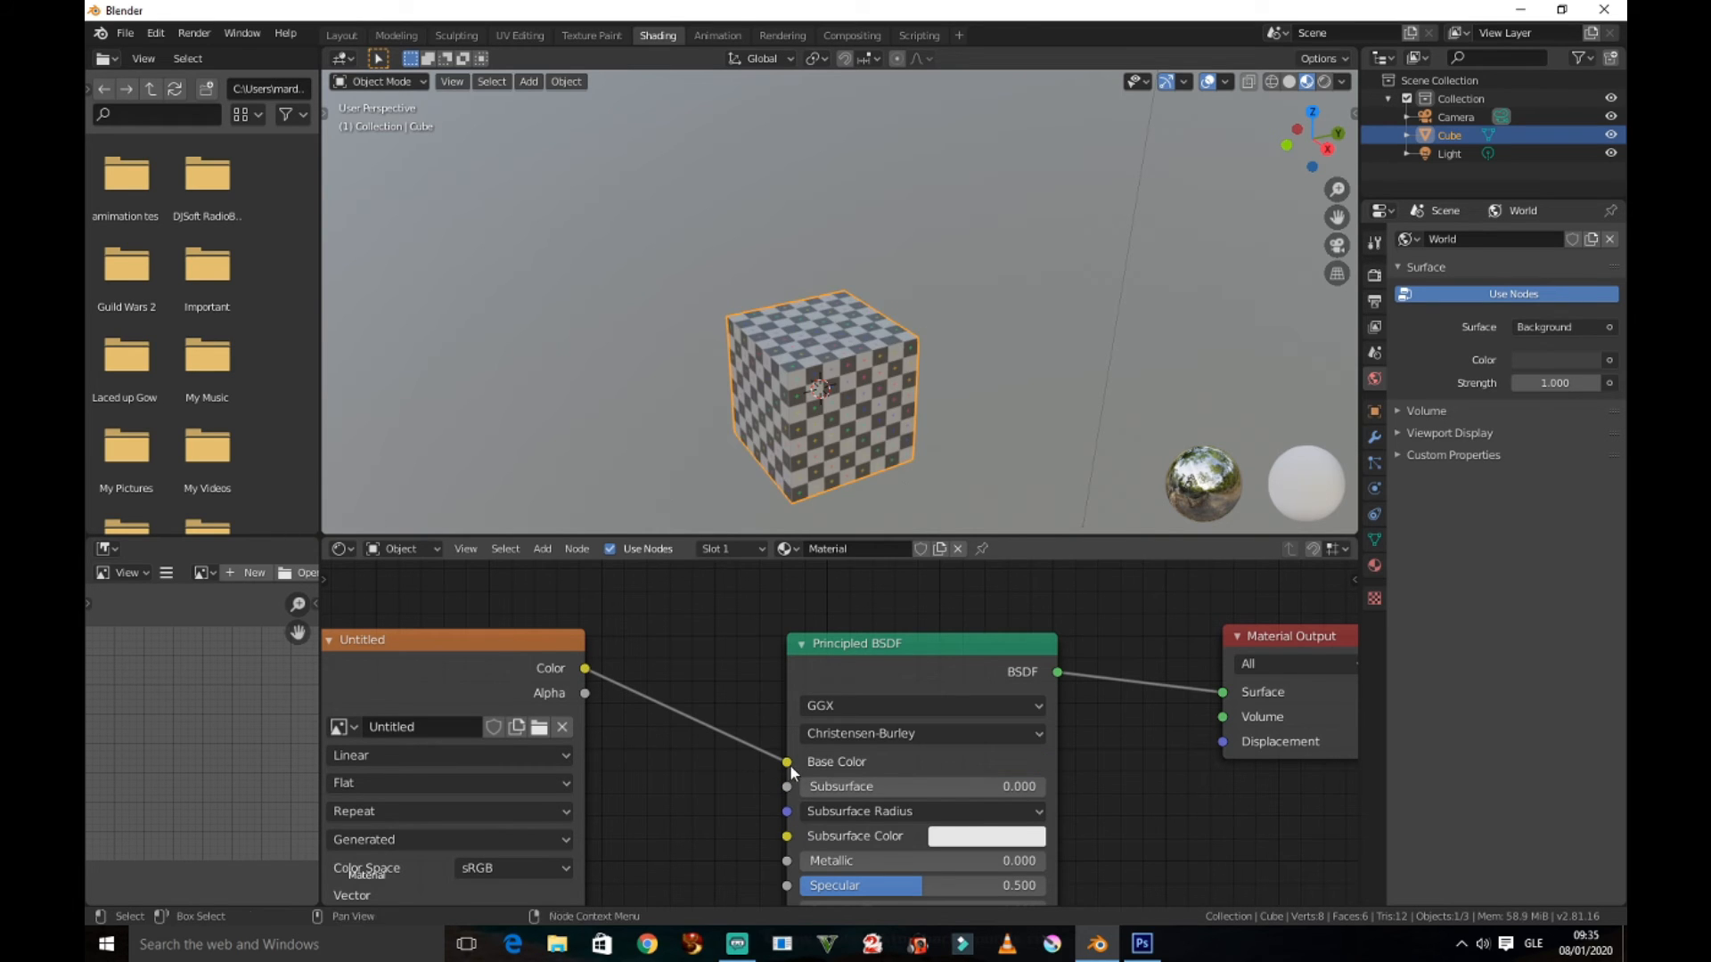
pyautogui.moveTo(847, 410)
pyautogui.mouseDown(button='middle')
pyautogui.moveTo(884, 376)
pyautogui.moveTo(837, 435)
pyautogui.mouseUp(button='middle')
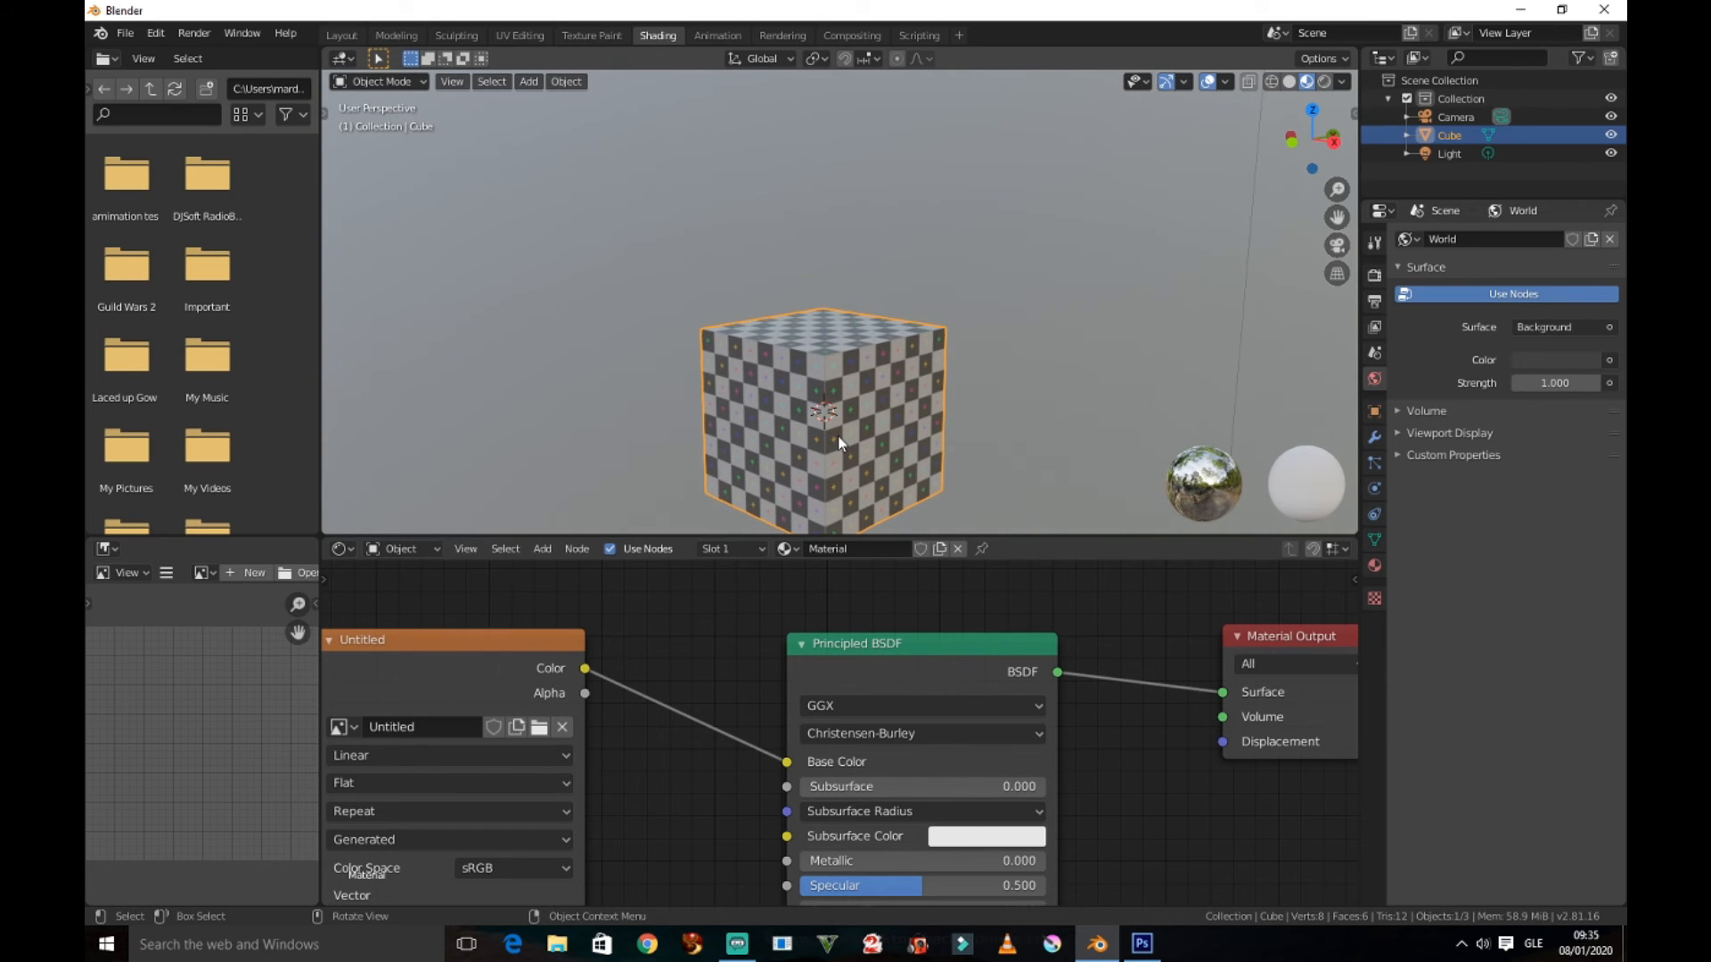
pyautogui.moveTo(430, 643); pyautogui.dragTo(508, 642)
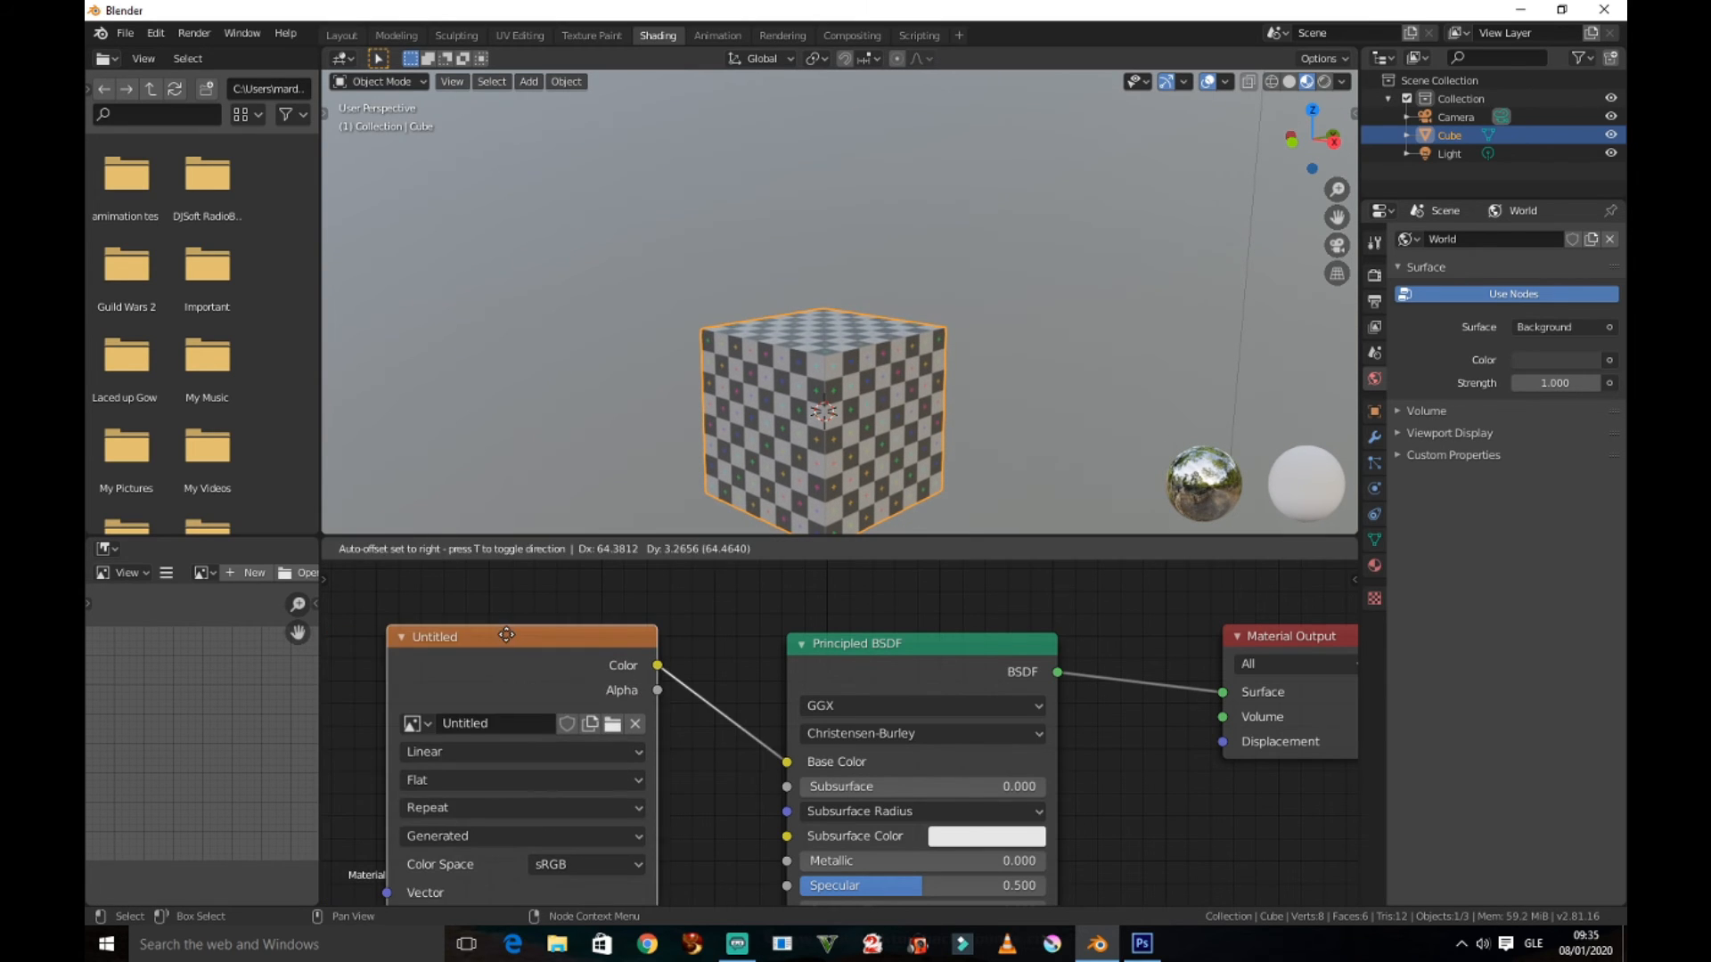
pyautogui.moveTo(849, 650); pyautogui.dragTo(818, 638)
pyautogui.moveTo(1278, 638); pyautogui.dragTo(1196, 629)
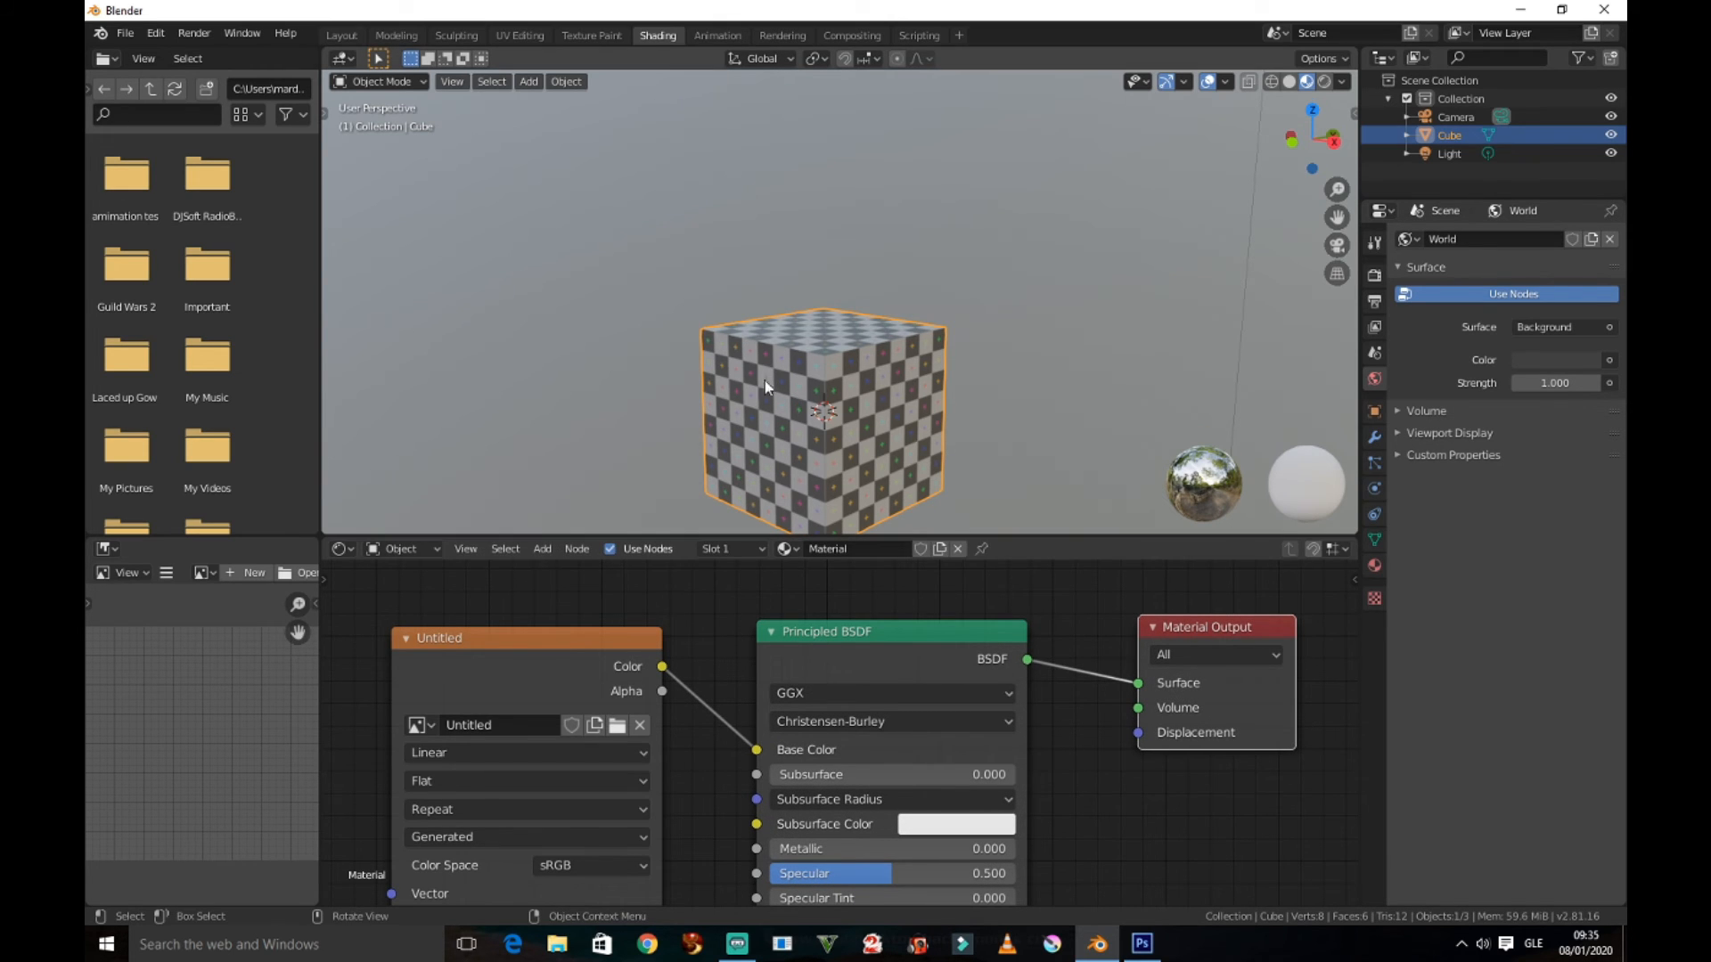
pyautogui.moveTo(918, 638); pyautogui.dragTo(916, 623)
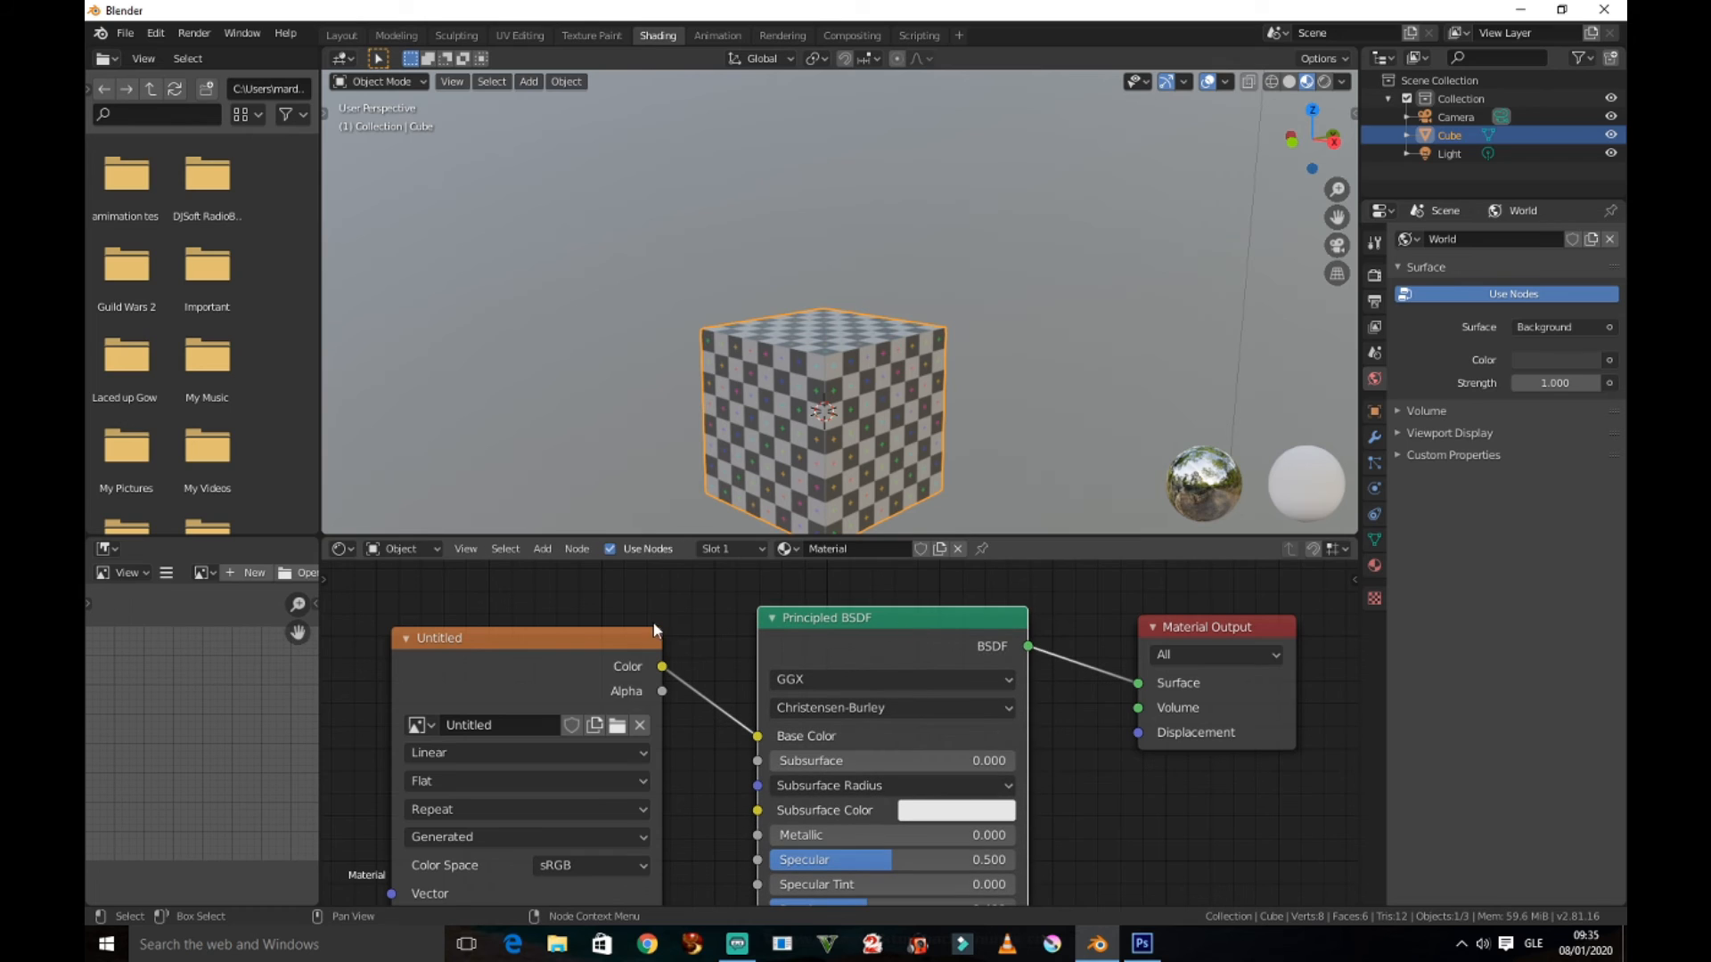
pyautogui.moveTo(600, 638); pyautogui.dragTo(592, 623)
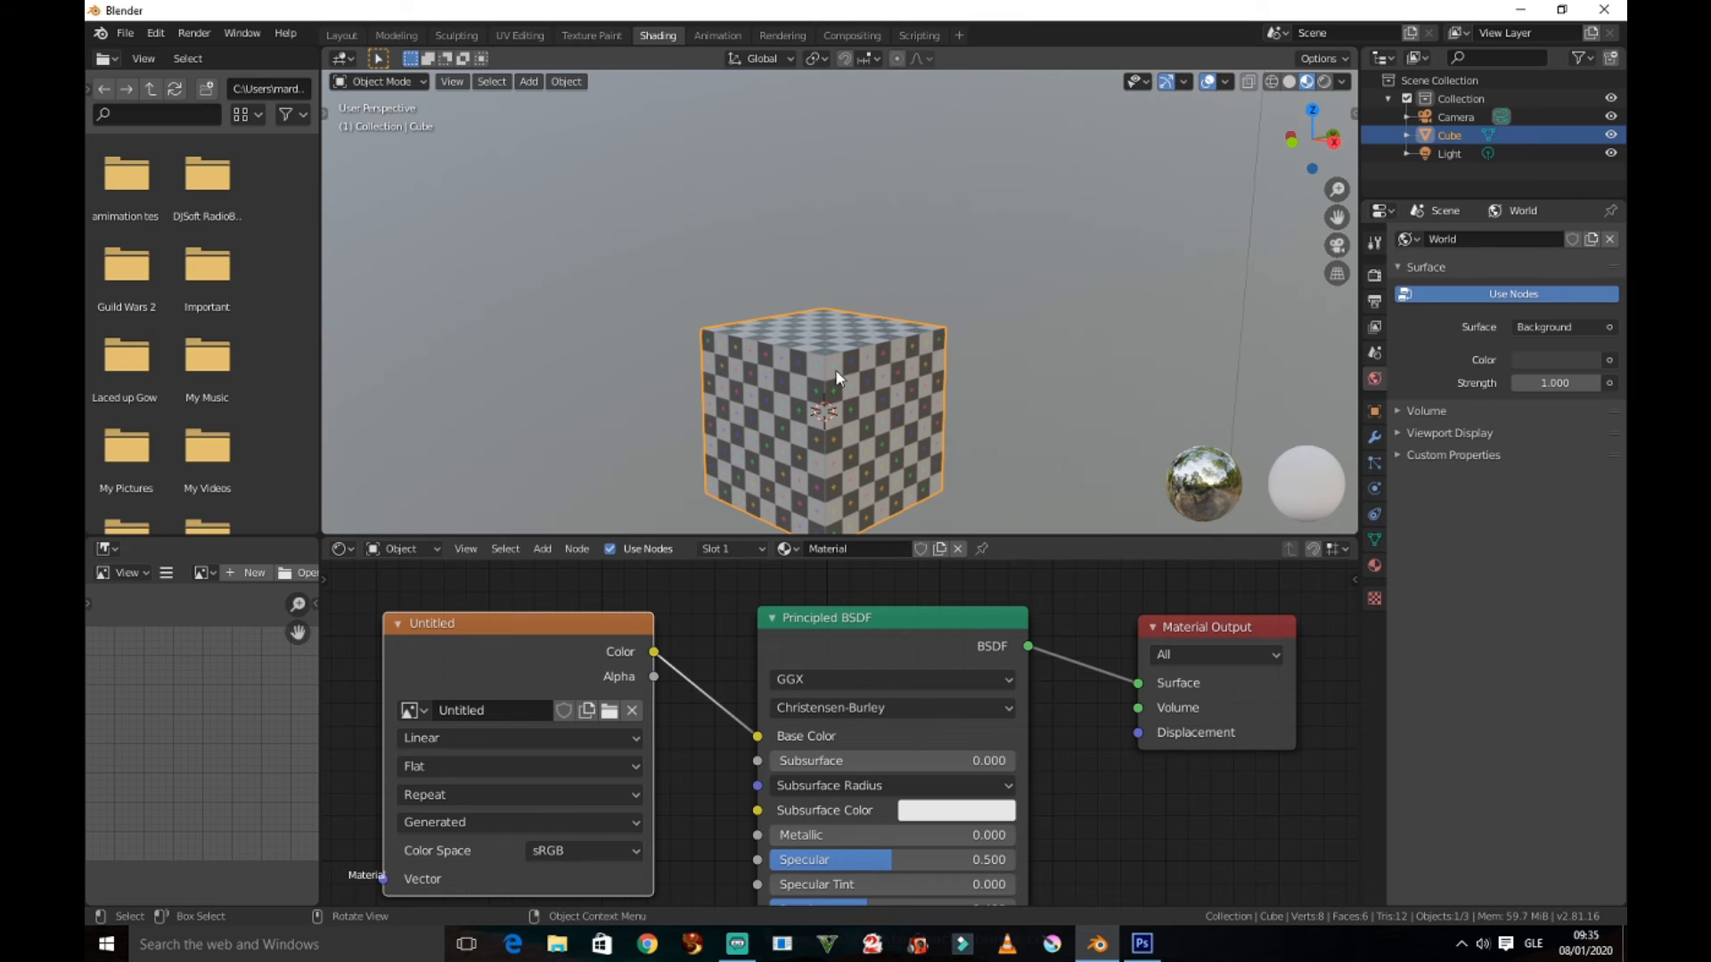
# In the UV Editing workspace, turn on UV sync selection and switch to face selection
pyautogui.click(521, 35)
pyautogui.moveTo(1060, 479); pyautogui.dragTo(1114, 456, button='middle')
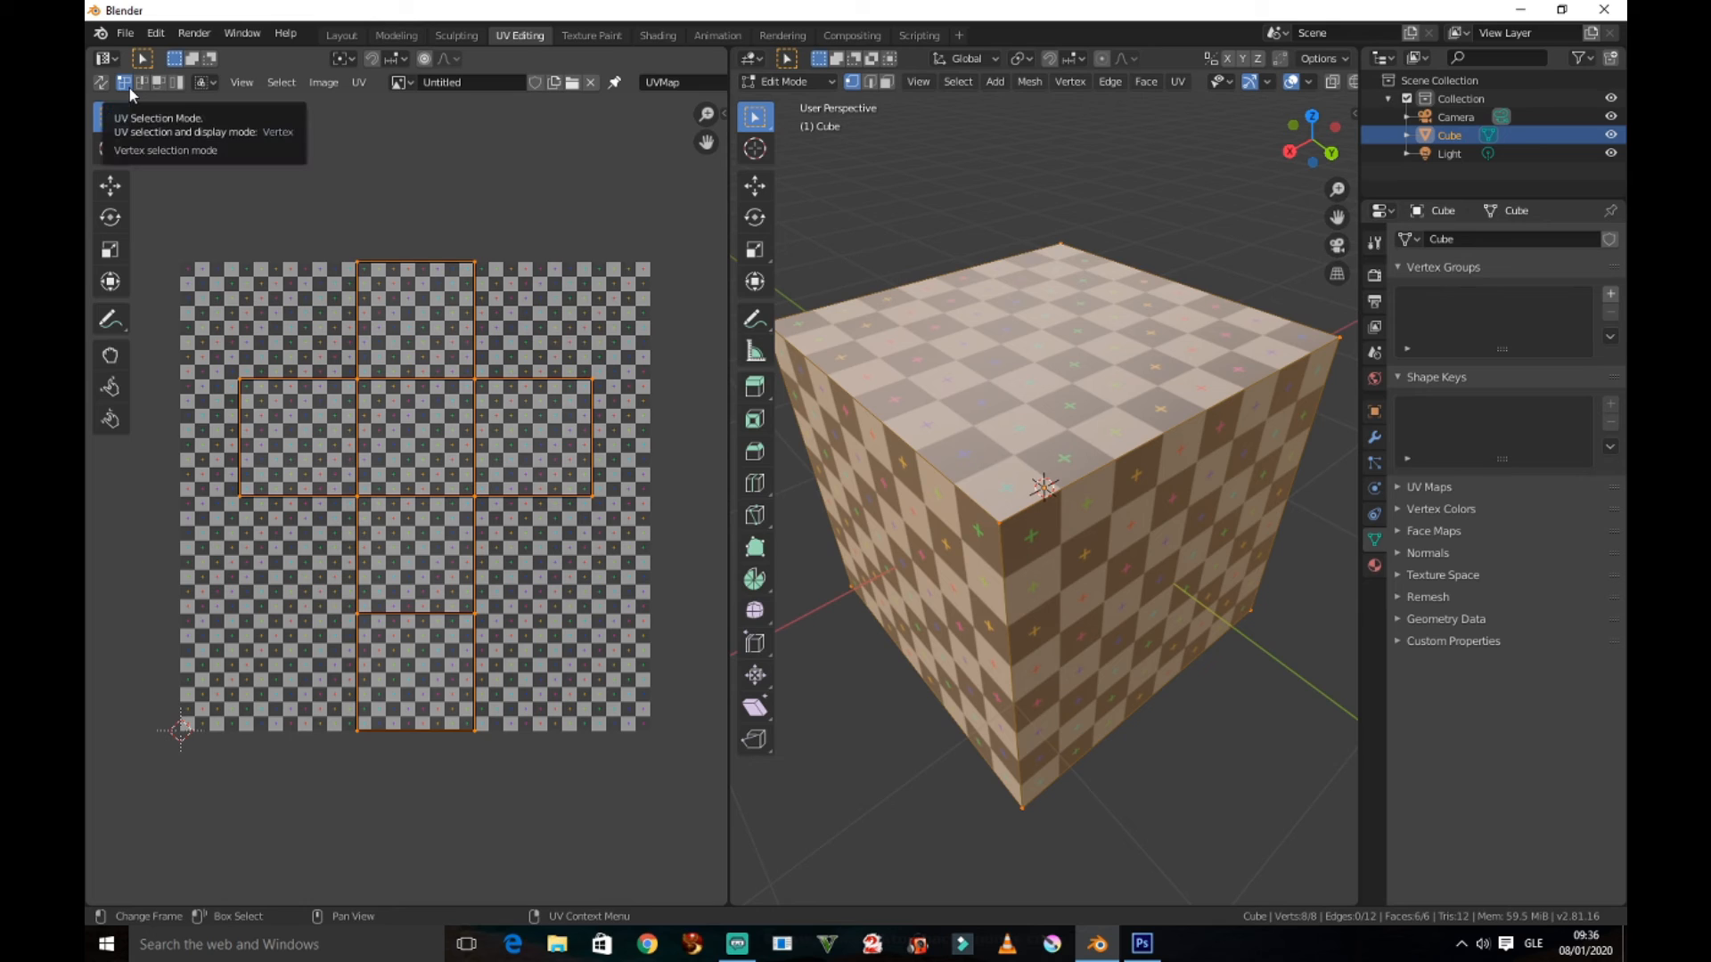
pyautogui.click(177, 84)
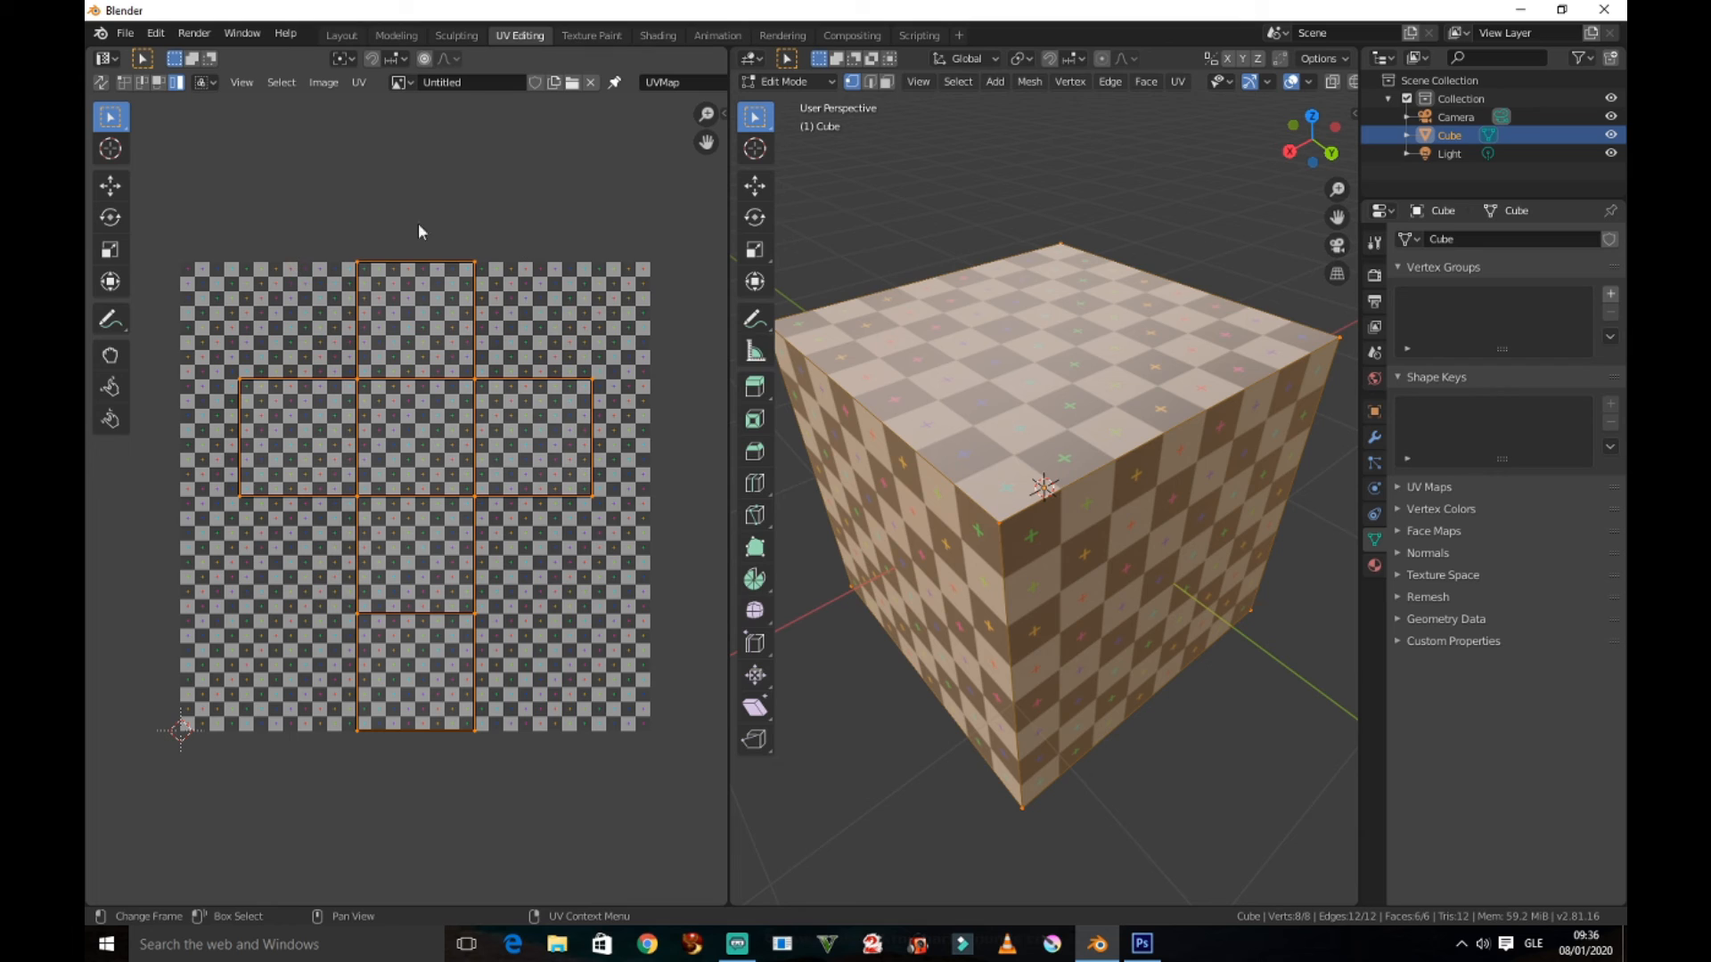
pyautogui.click(102, 83)
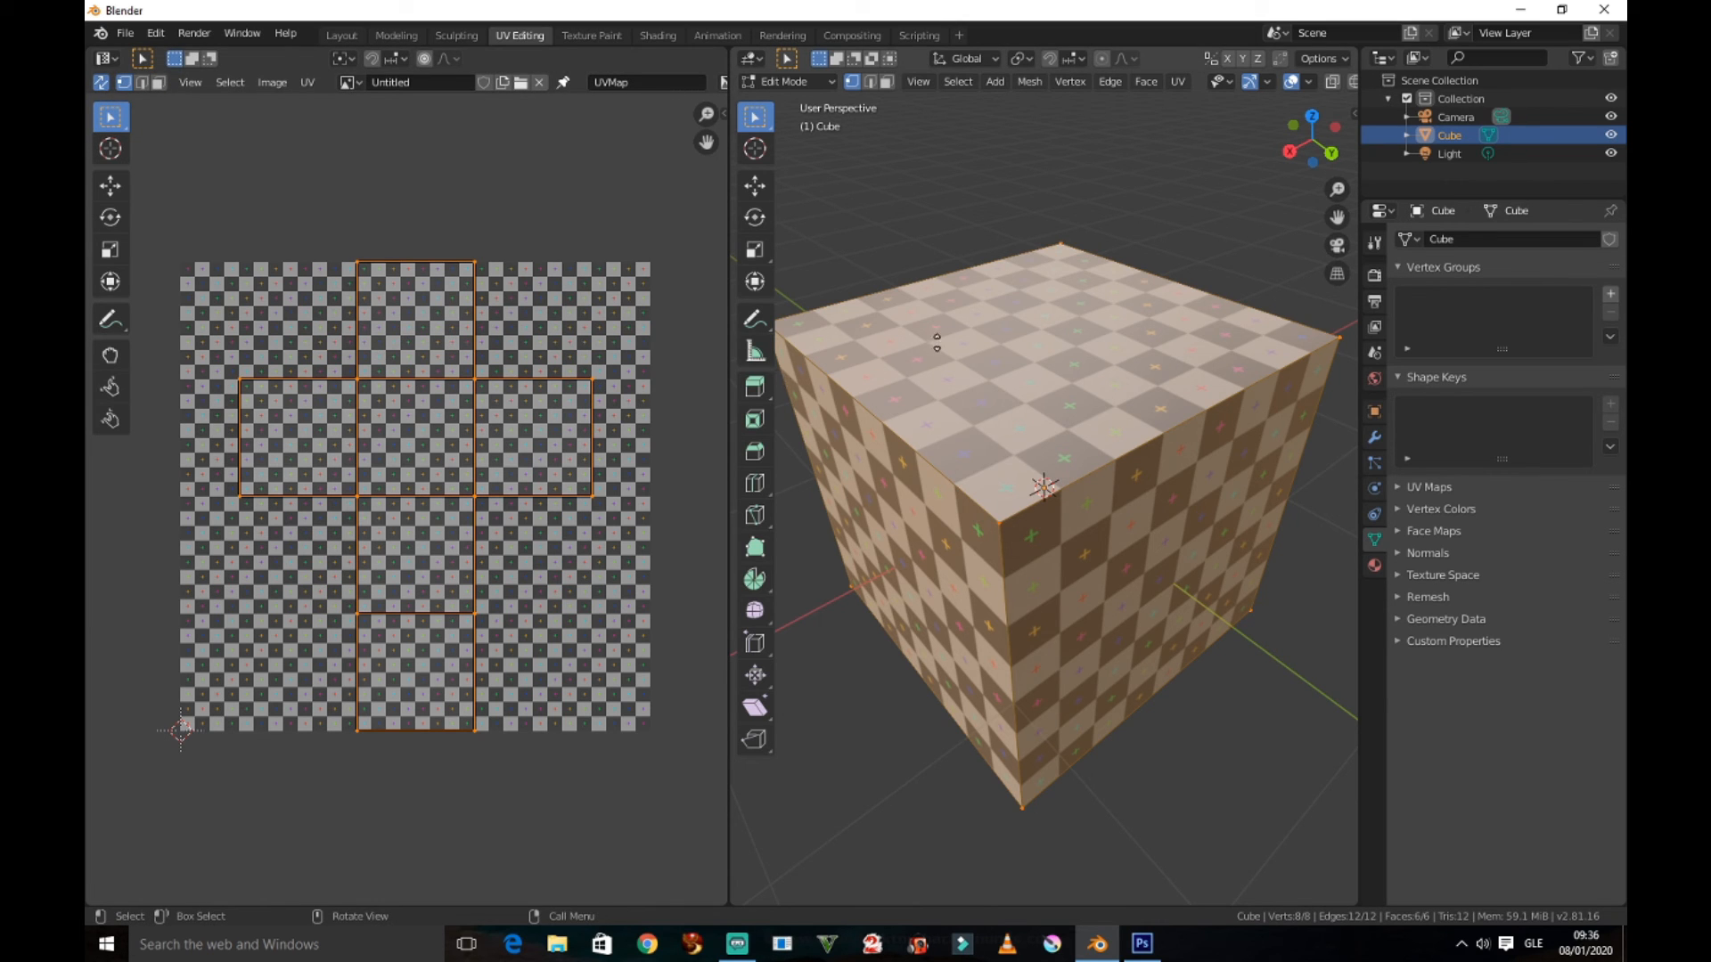
pyautogui.moveTo(894, 450); pyautogui.dragTo(1144, 404, button='middle')
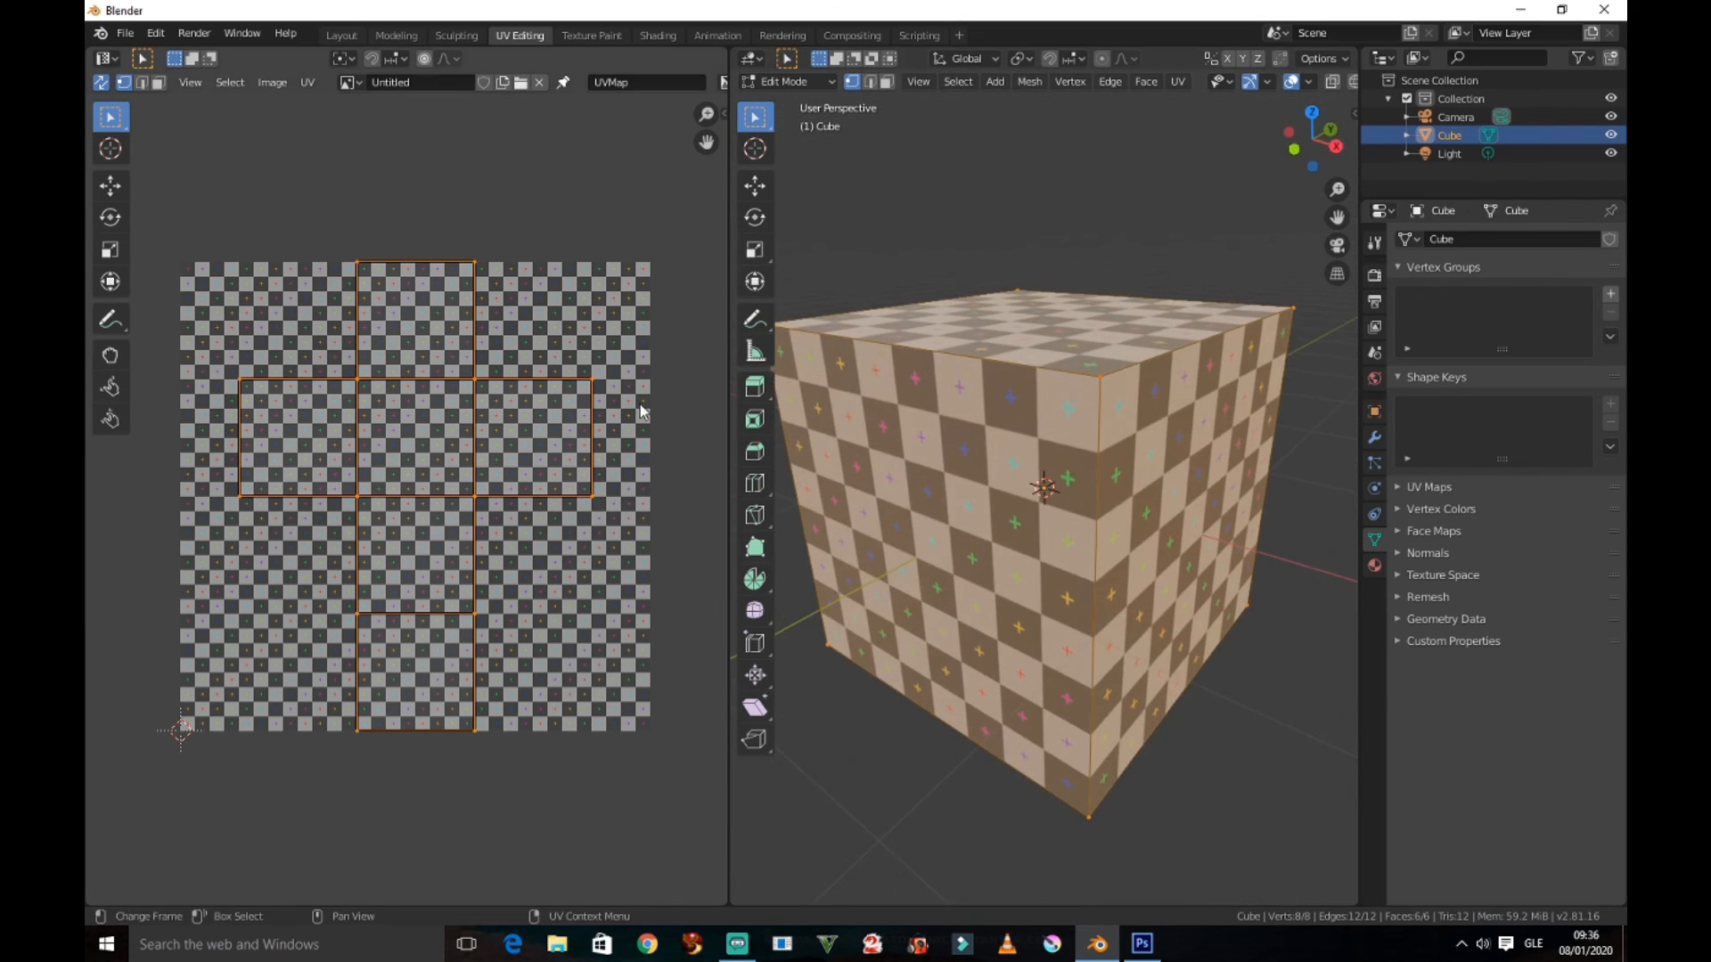
pyautogui.click(159, 83)
# Move the topmost face of the UV cross off the grid image and undo the move
pyautogui.click(411, 332)
pyautogui.moveTo(927, 463); pyautogui.dragTo(980, 450, button='middle')
pyautogui.scroll(-2, 565, 345)
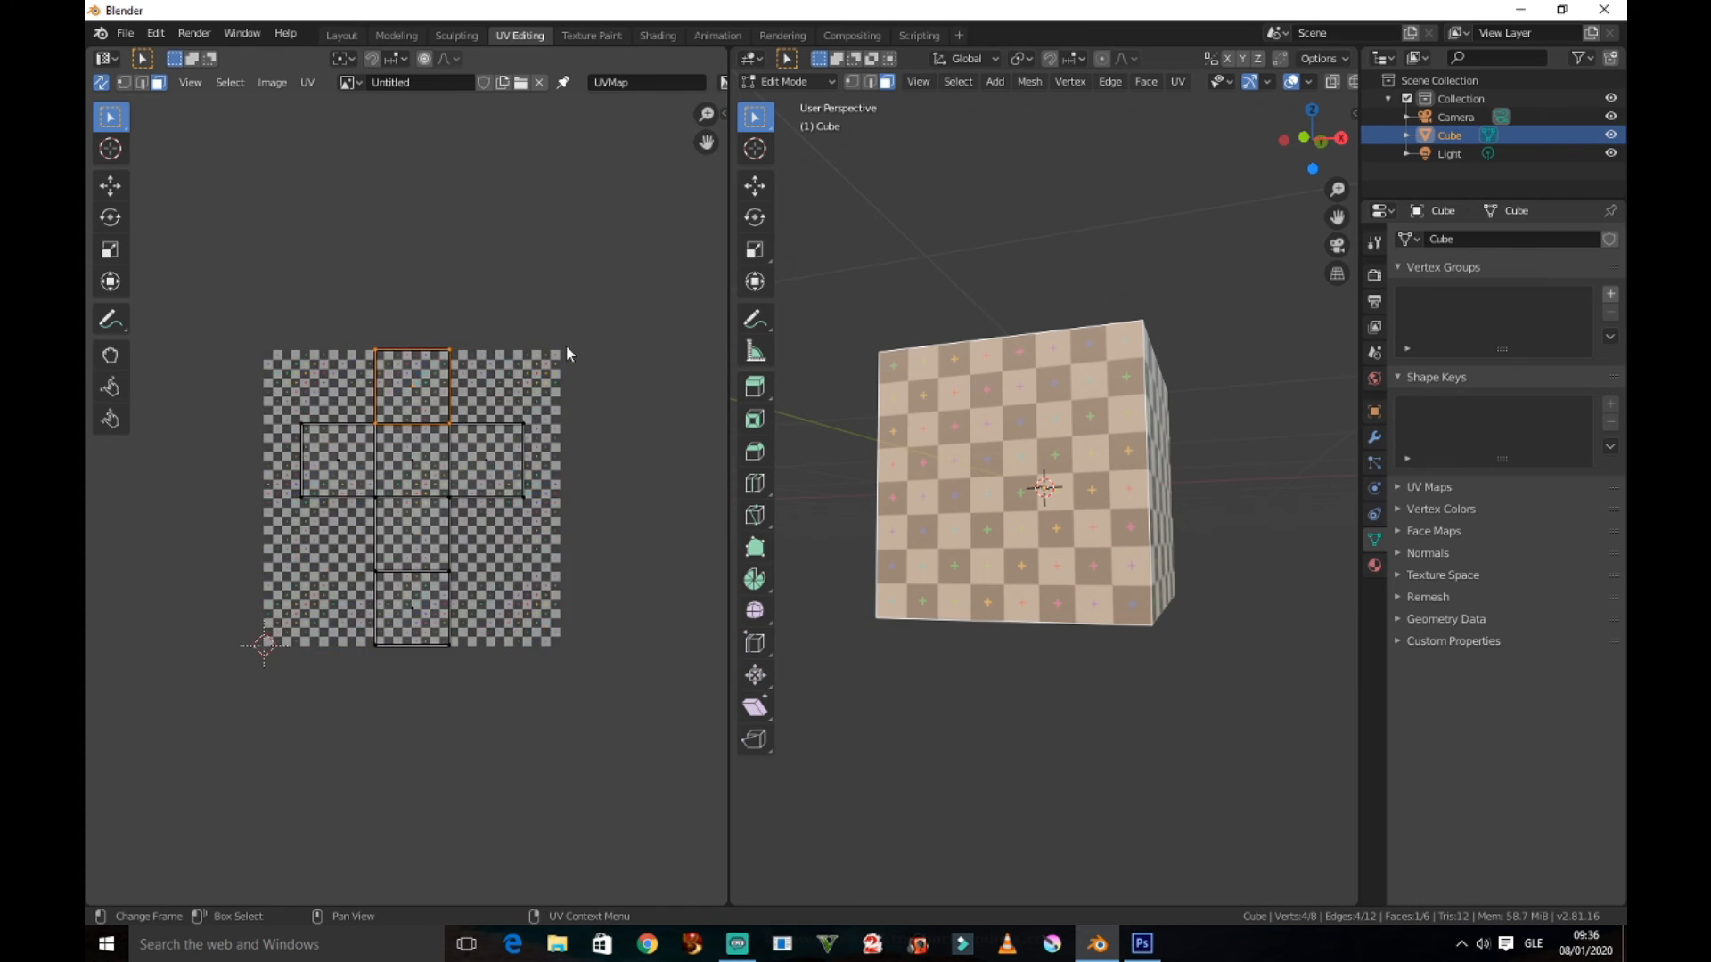
pyautogui.moveTo(565, 345); pyautogui.dragTo(546, 380, button='middle')
pyautogui.press('g')
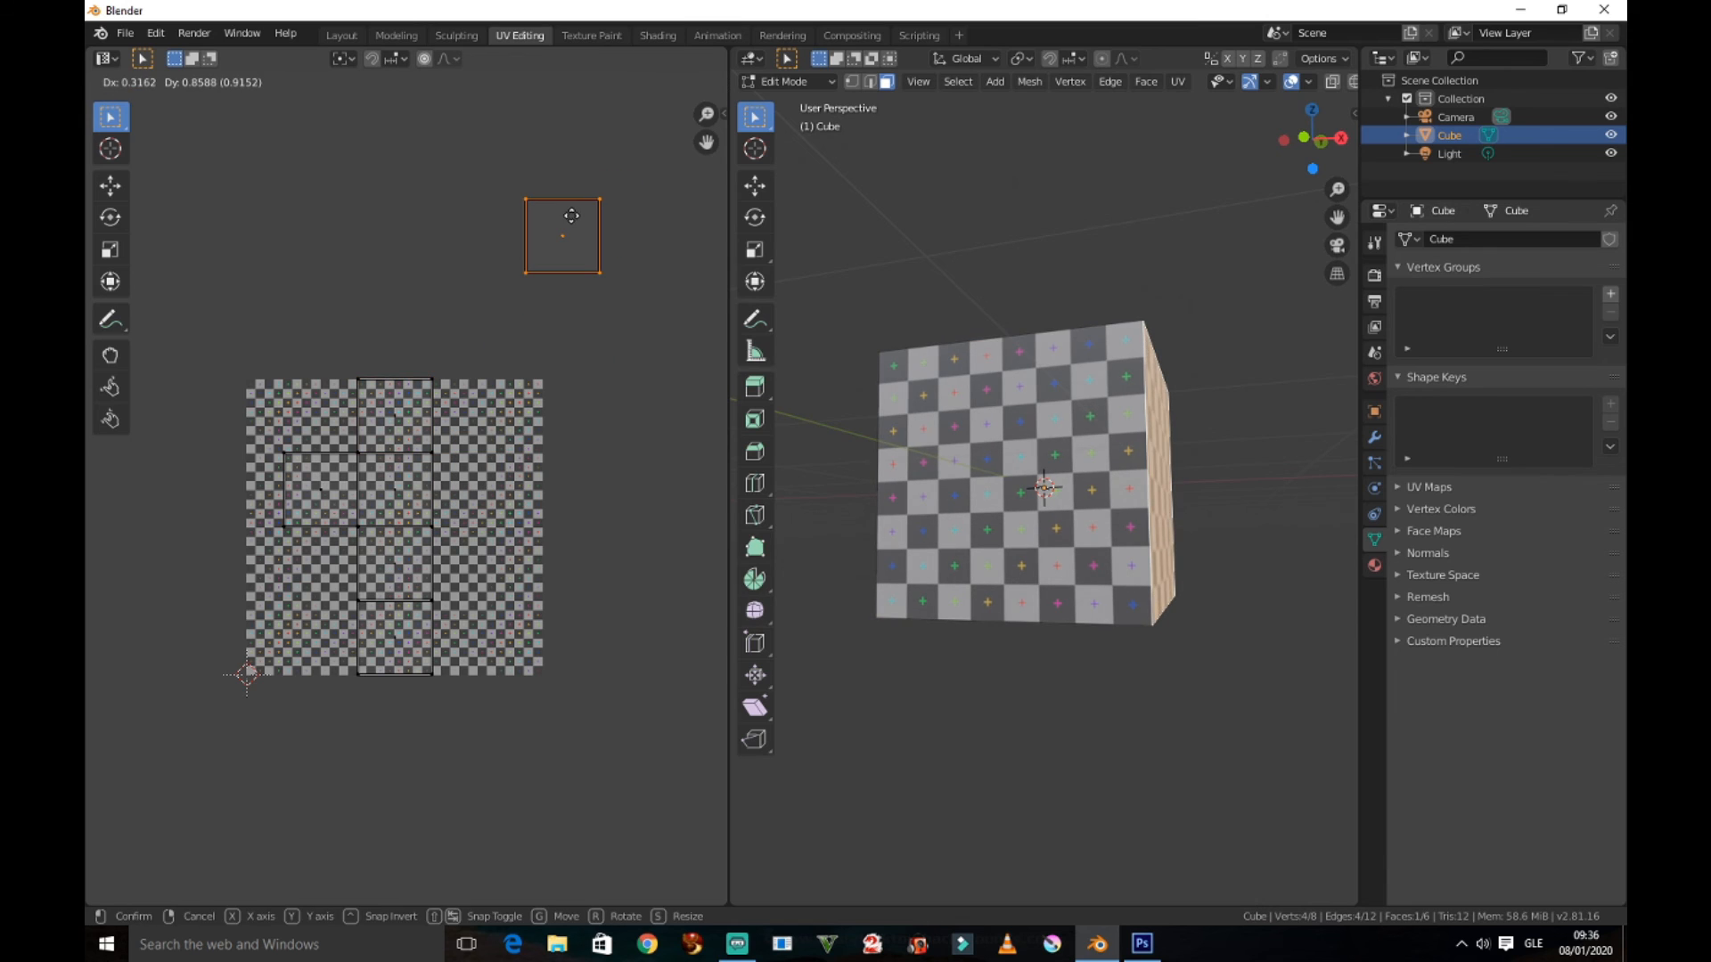
pyautogui.click(576, 270)
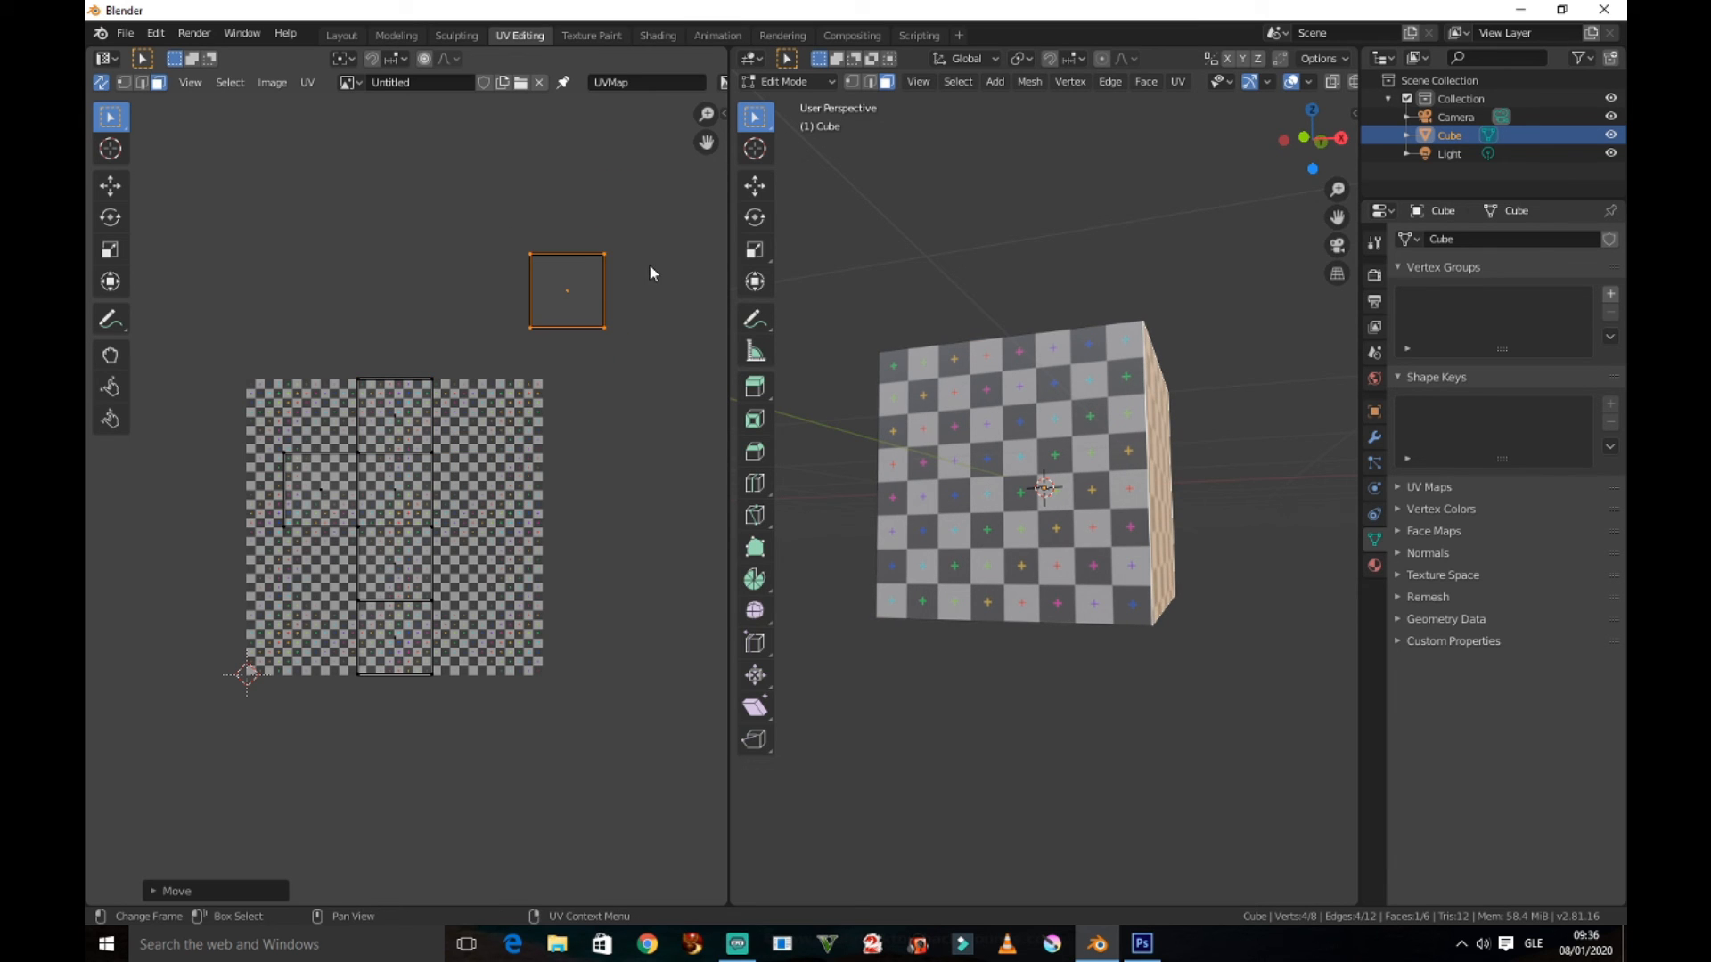
pyautogui.hotkey('ctrl', 'z')
# Select the right arm face of the UV cross and check the matching side of the cube
pyautogui.moveTo(1114, 446); pyautogui.dragTo(928, 490, button='middle')
pyautogui.scroll(2, 988, 461)
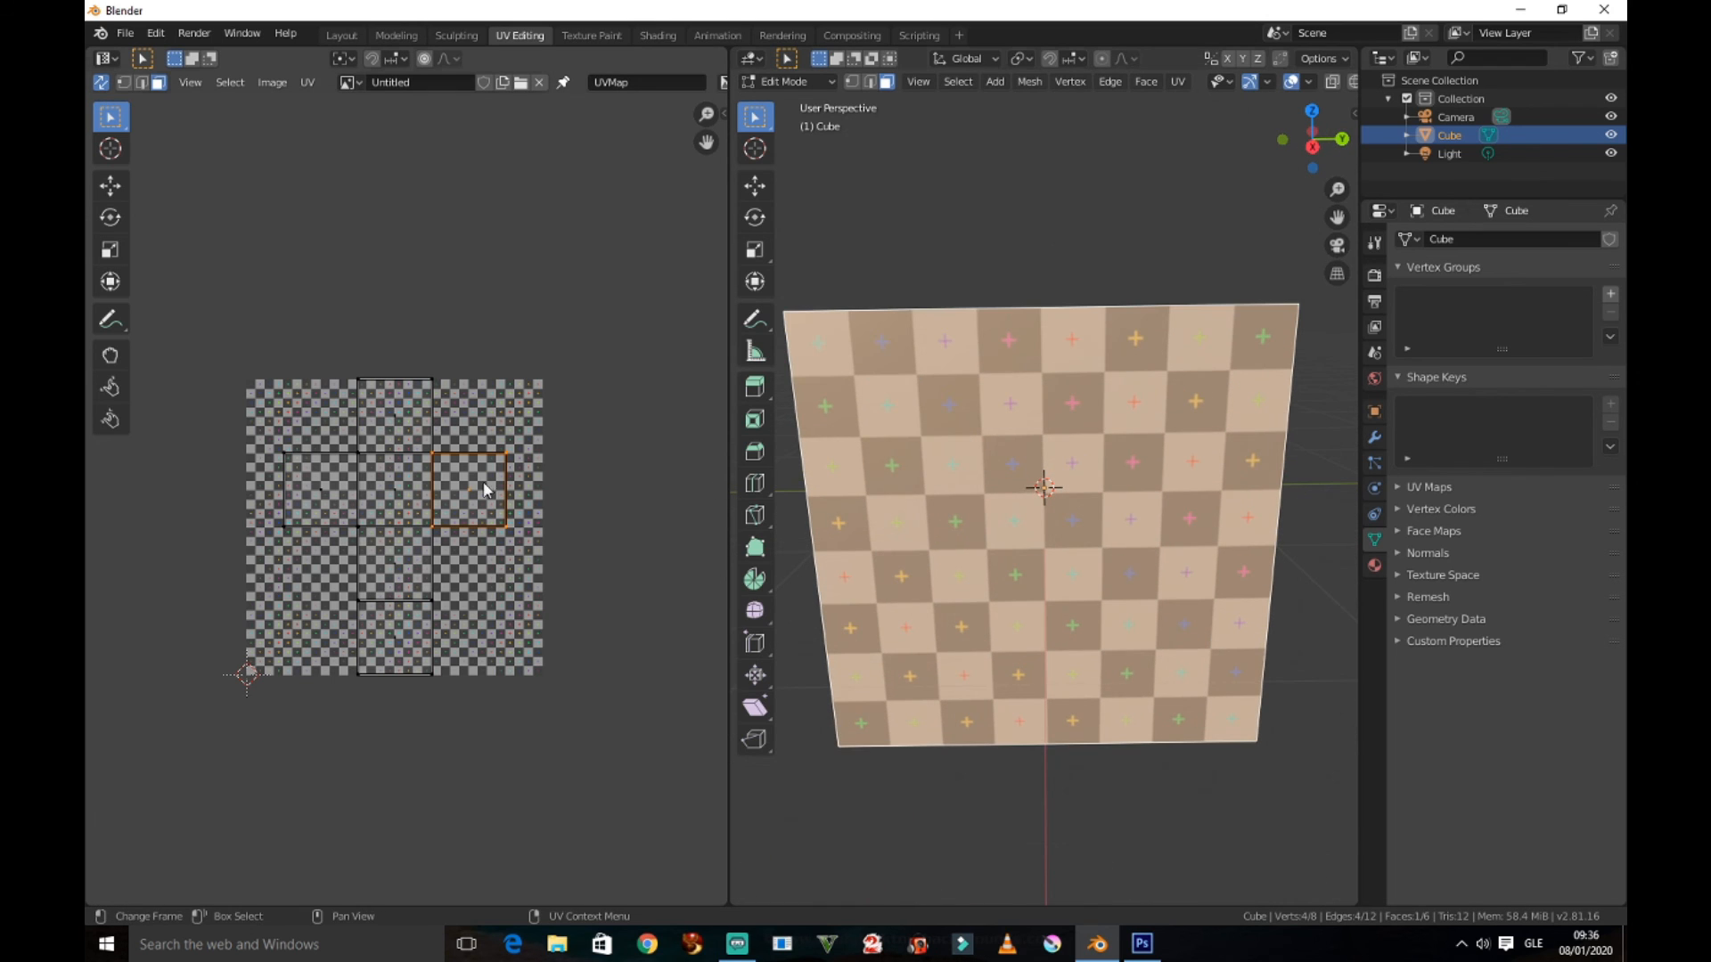
pyautogui.scroll(2, 382, 448)
pyautogui.scroll(1, 377, 448)
pyautogui.scroll(-1, 378, 449)
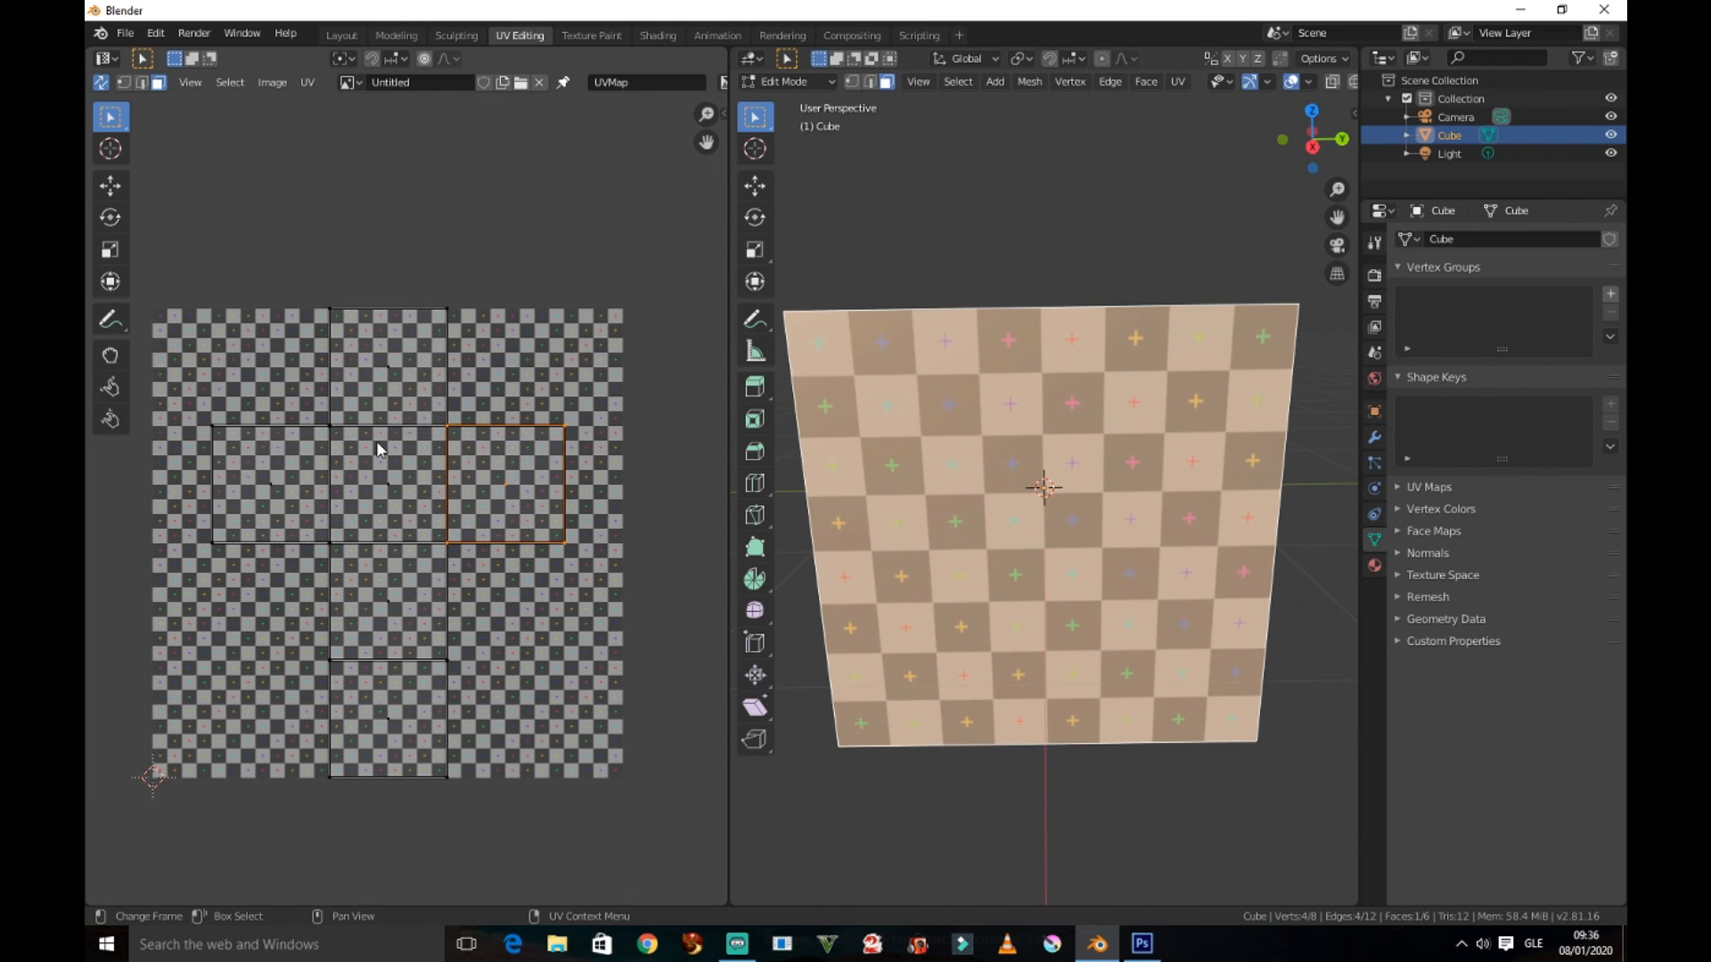
# Unlink the Untitled image from the UV editor so only the UV layout is displayed
pyautogui.click(540, 82)
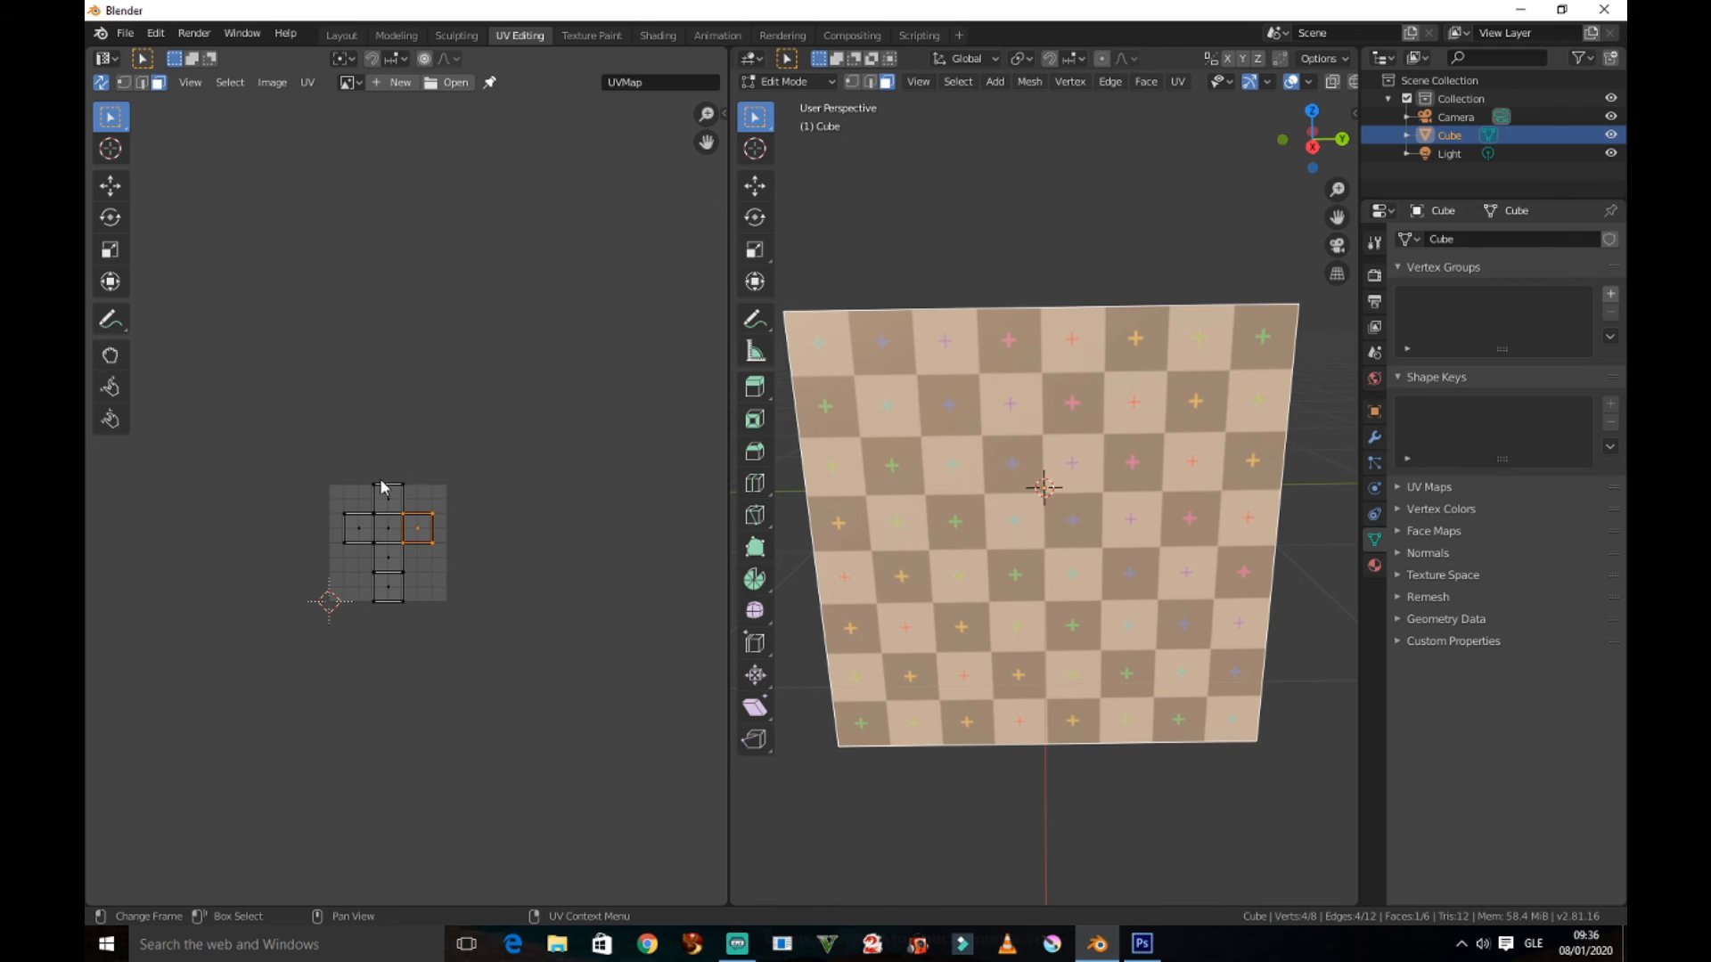
pyautogui.scroll(6, 378, 486)
pyautogui.scroll(-1, 374, 486)
pyautogui.moveTo(310, 524); pyautogui.dragTo(458, 460, button='middle')
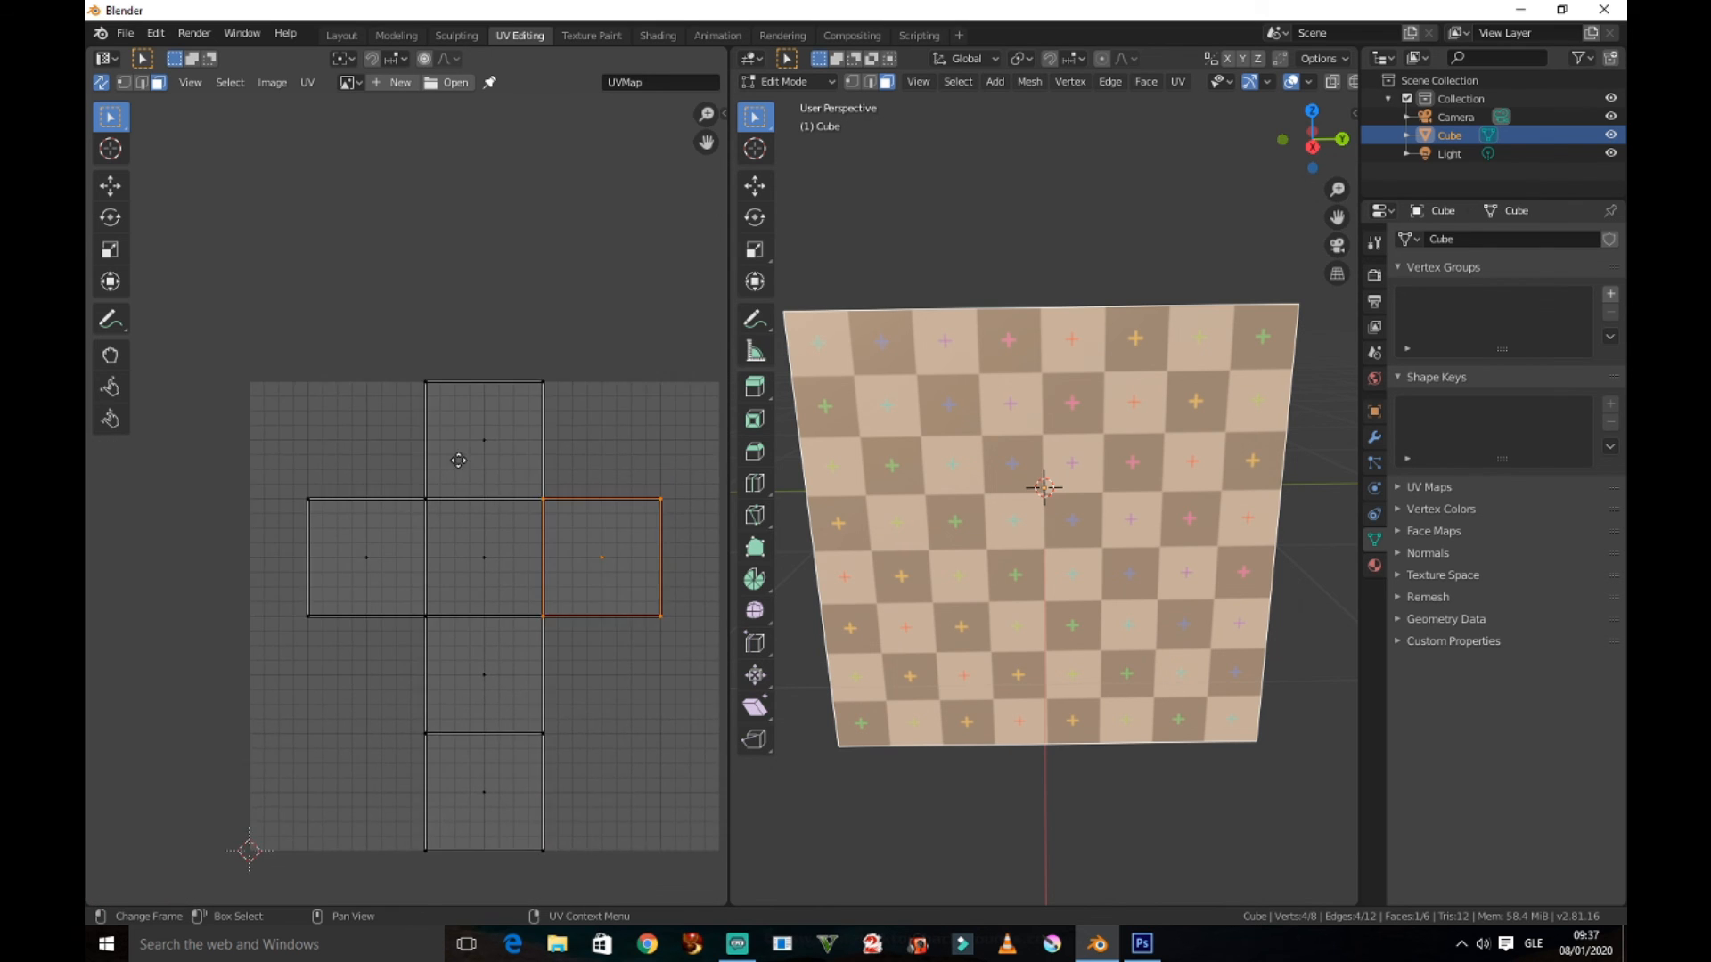
pyautogui.scroll(-1, 458, 460)
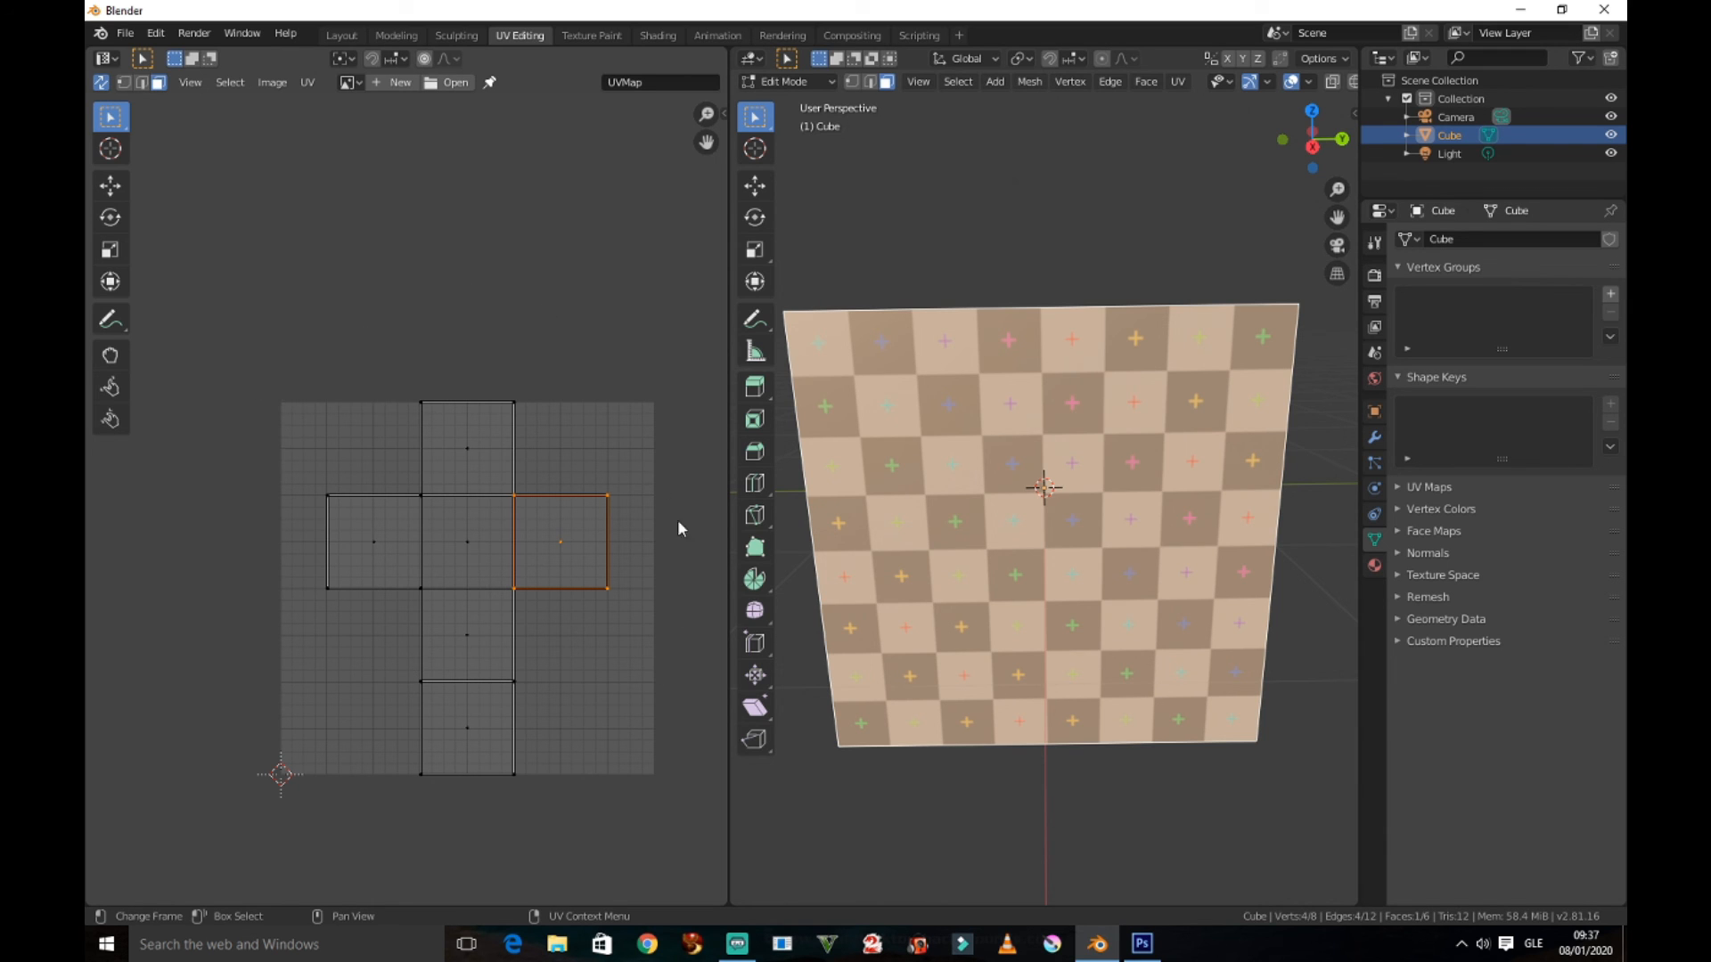
# Examine the cross-shaped UV layout and compare it with the grid texture on several sides of the cube
pyautogui.scroll(1, 506, 499)
pyautogui.scroll(2, 508, 497)
pyautogui.scroll(-3, 531, 516)
pyautogui.scroll(1, 554, 523)
pyautogui.moveTo(554, 523); pyautogui.dragTo(476, 516, button='middle')
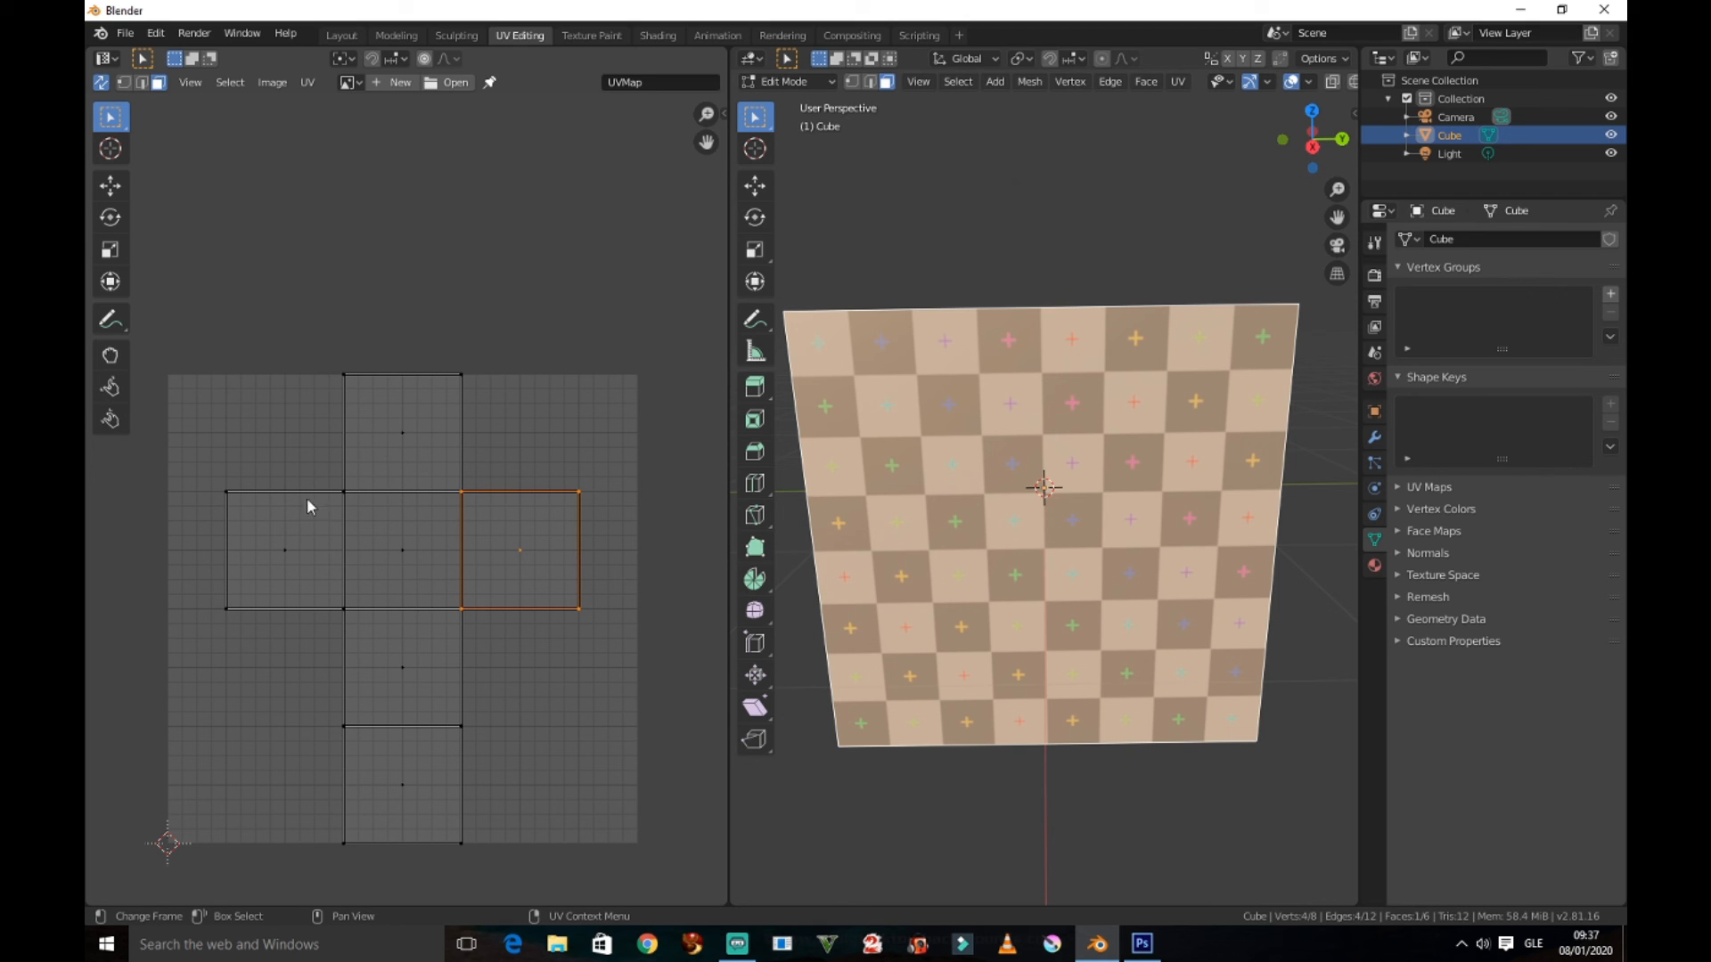
pyautogui.scroll(-3, 994, 451)
pyautogui.moveTo(994, 452); pyautogui.dragTo(1260, 458, button='middle')
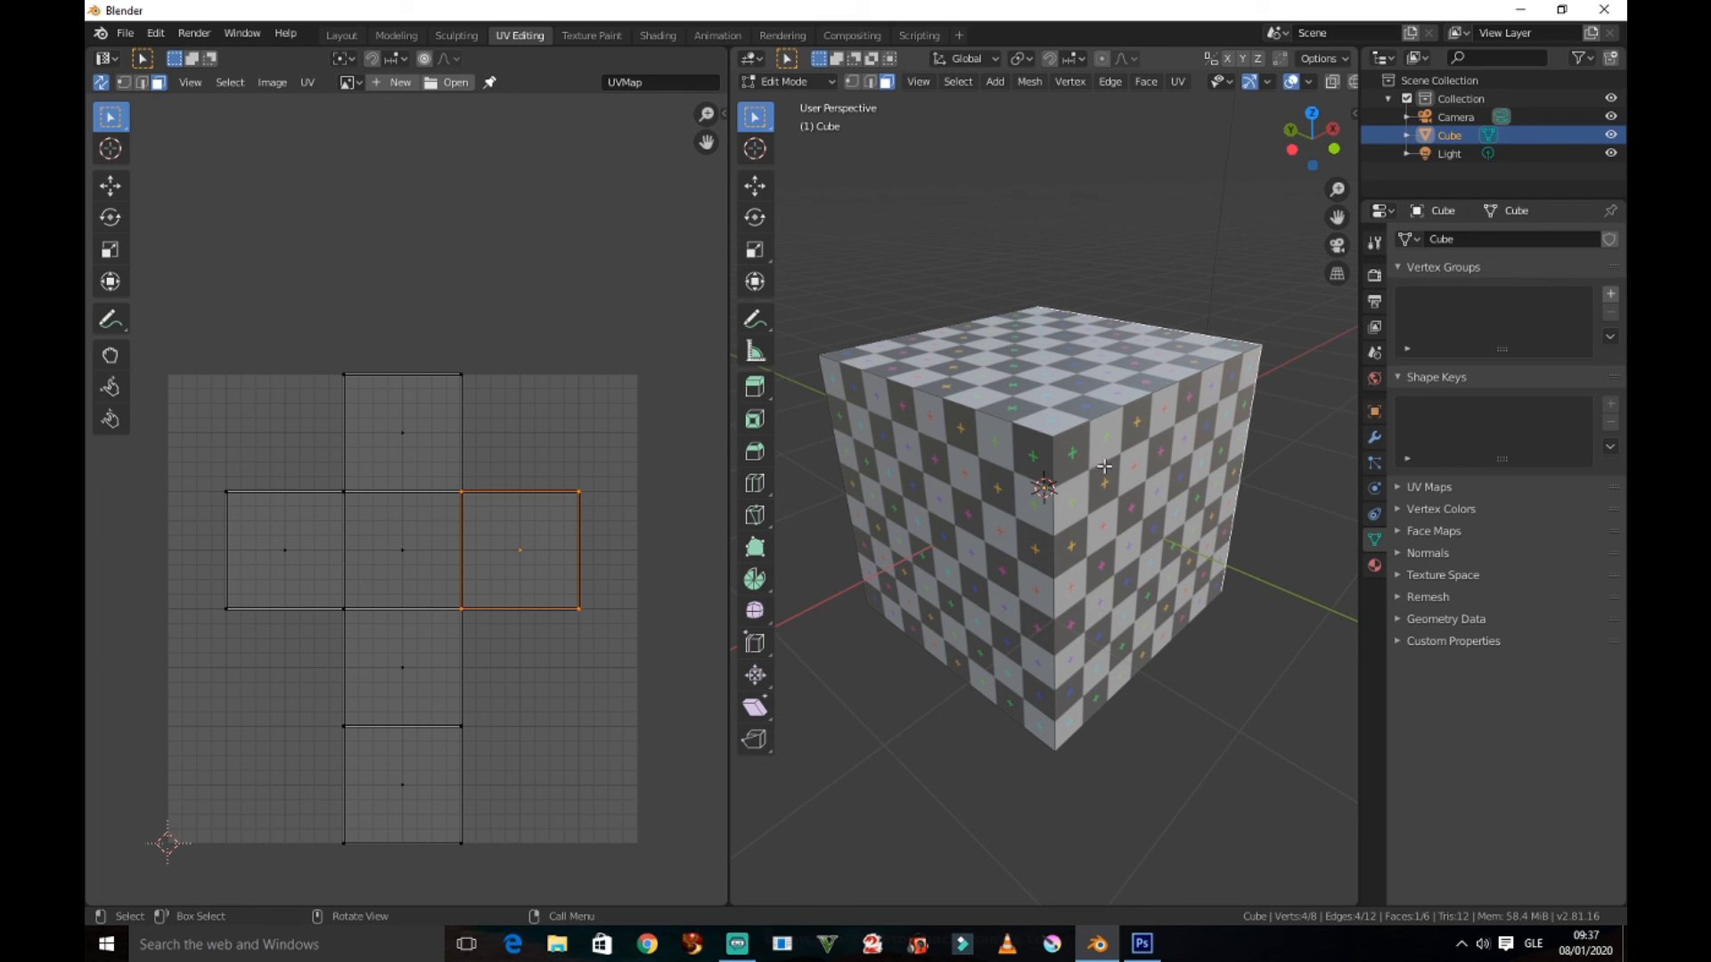
pyautogui.moveTo(1105, 466)
pyautogui.mouseDown(button='middle')
pyautogui.moveTo(867, 472)
pyautogui.moveTo(1098, 477)
pyautogui.mouseUp(button='middle')
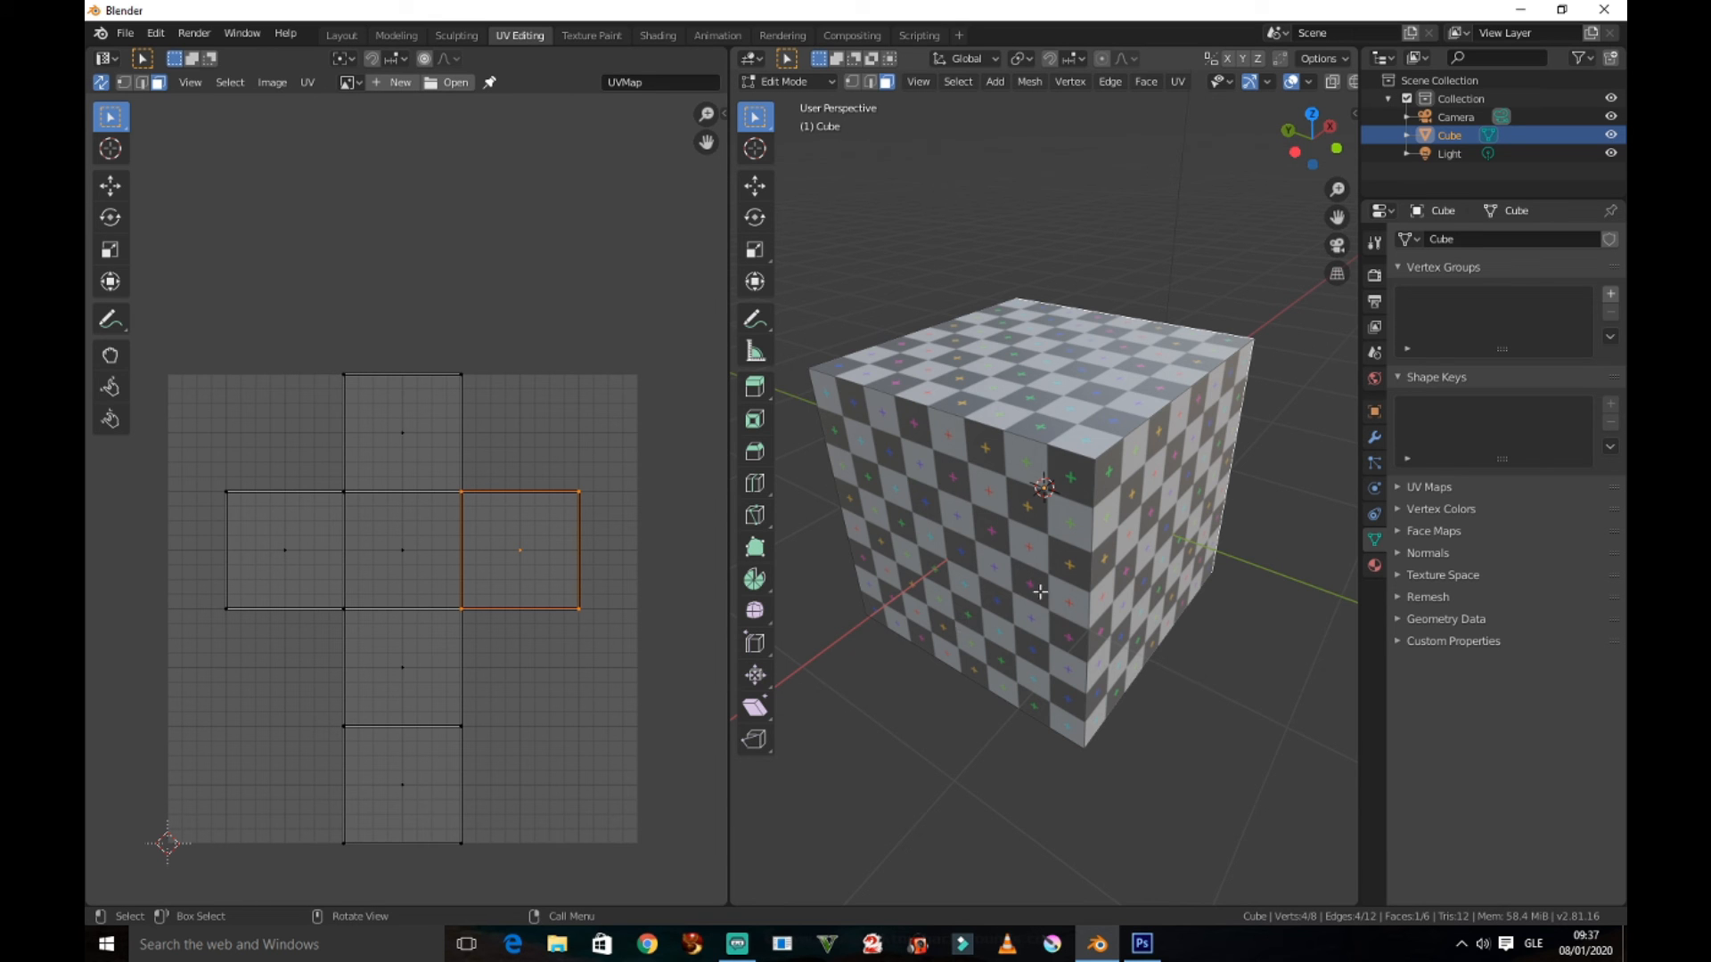
pyautogui.moveTo(1040, 592); pyautogui.dragTo(1066, 543, button='middle')
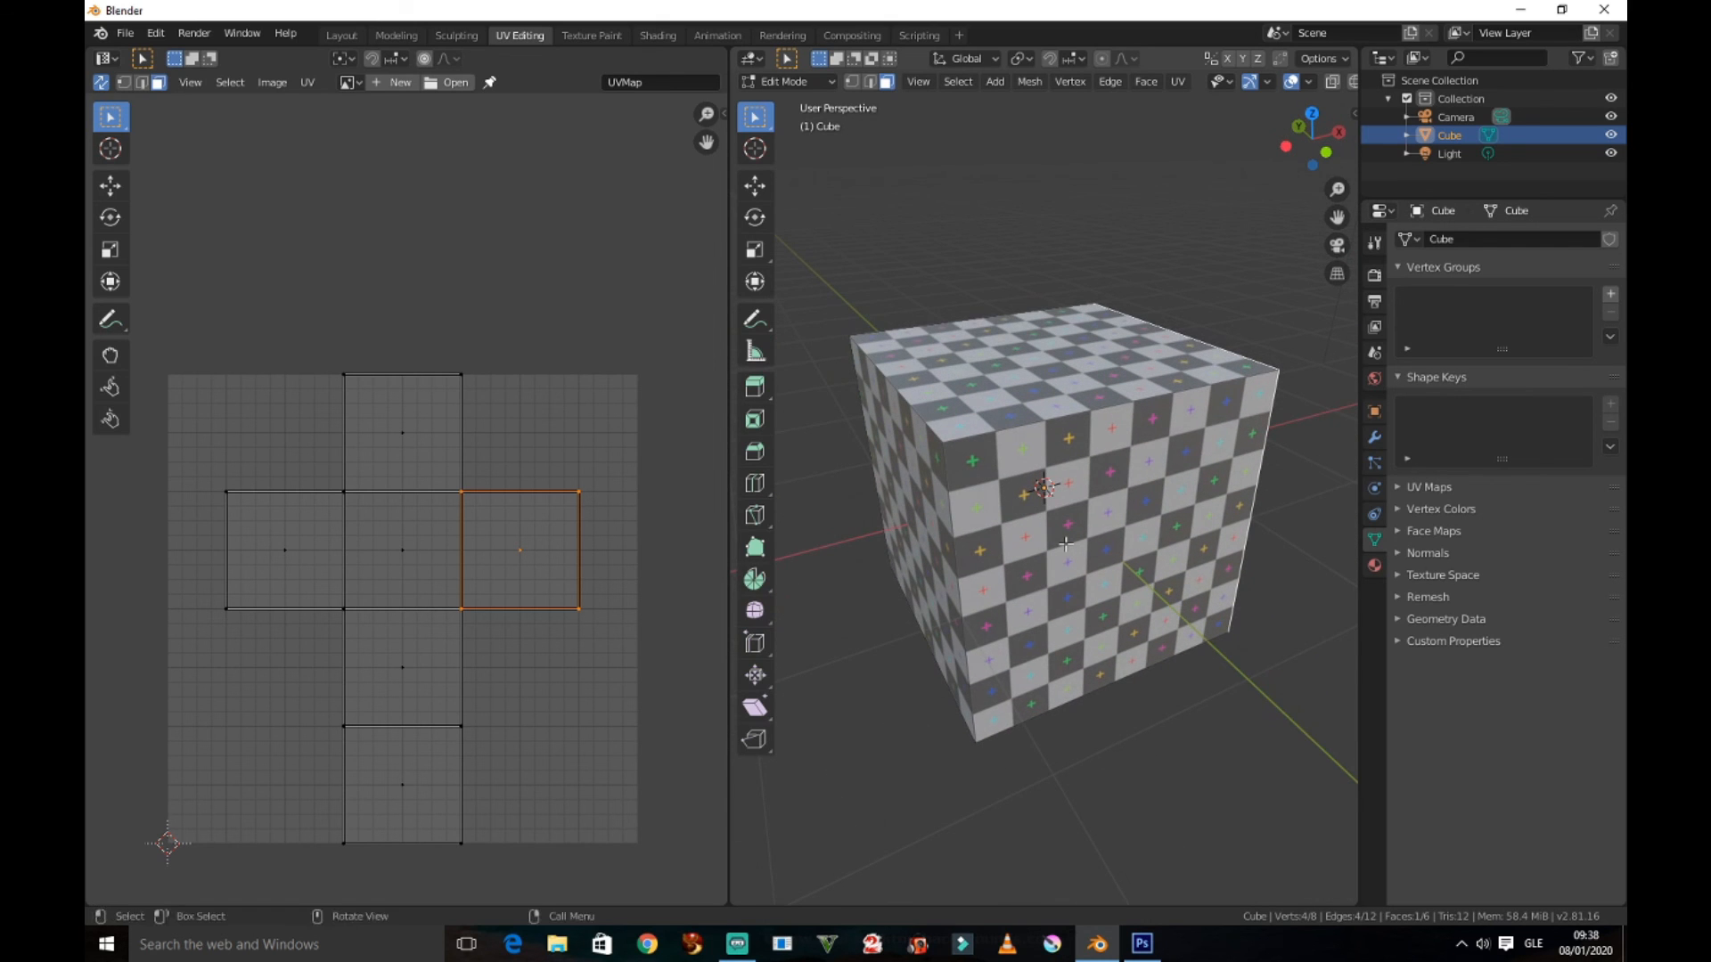